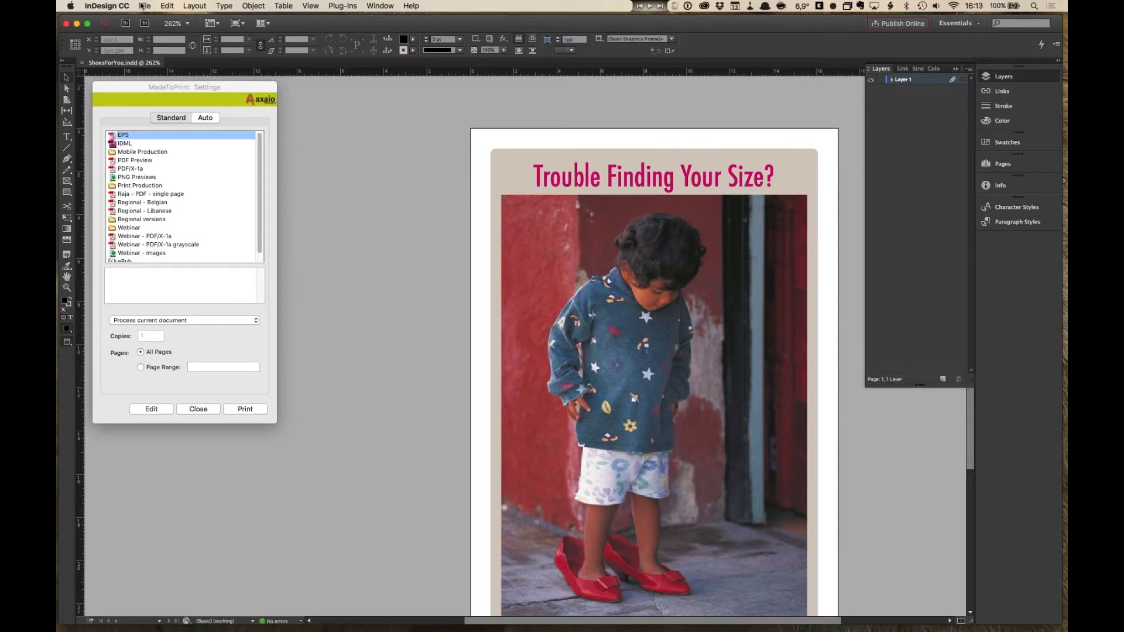
pyautogui.click(142, 6)
pyautogui.moveTo(170, 86)
pyautogui.mouseDown()
pyautogui.moveTo(178, 61)
pyautogui.moveTo(178, 89)
pyautogui.mouseUp()
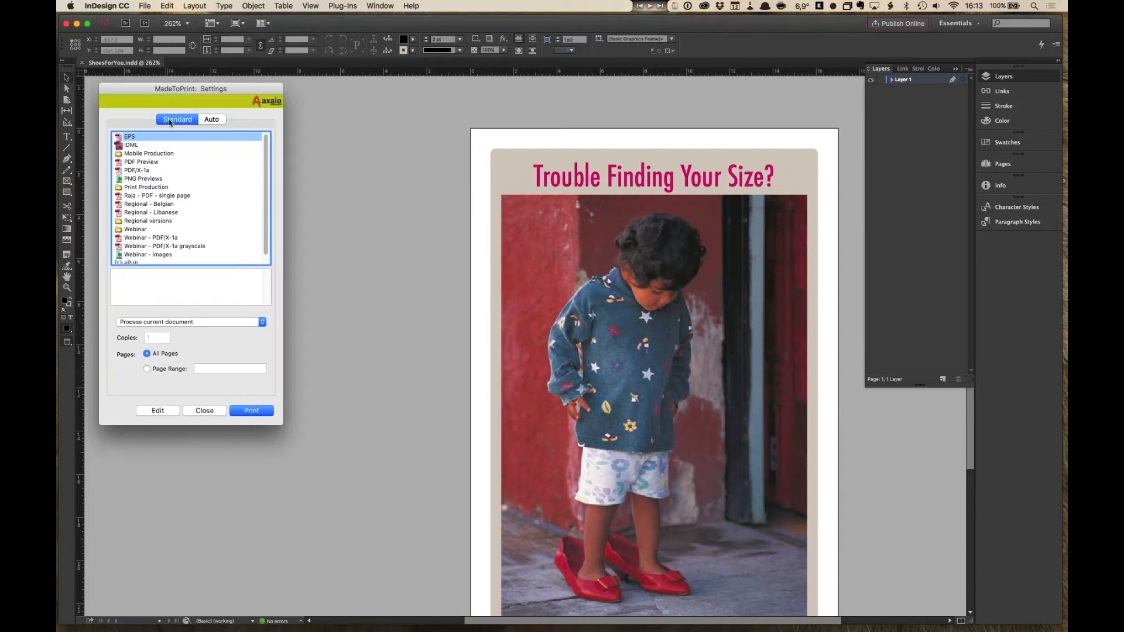
pyautogui.click(1063, 79)
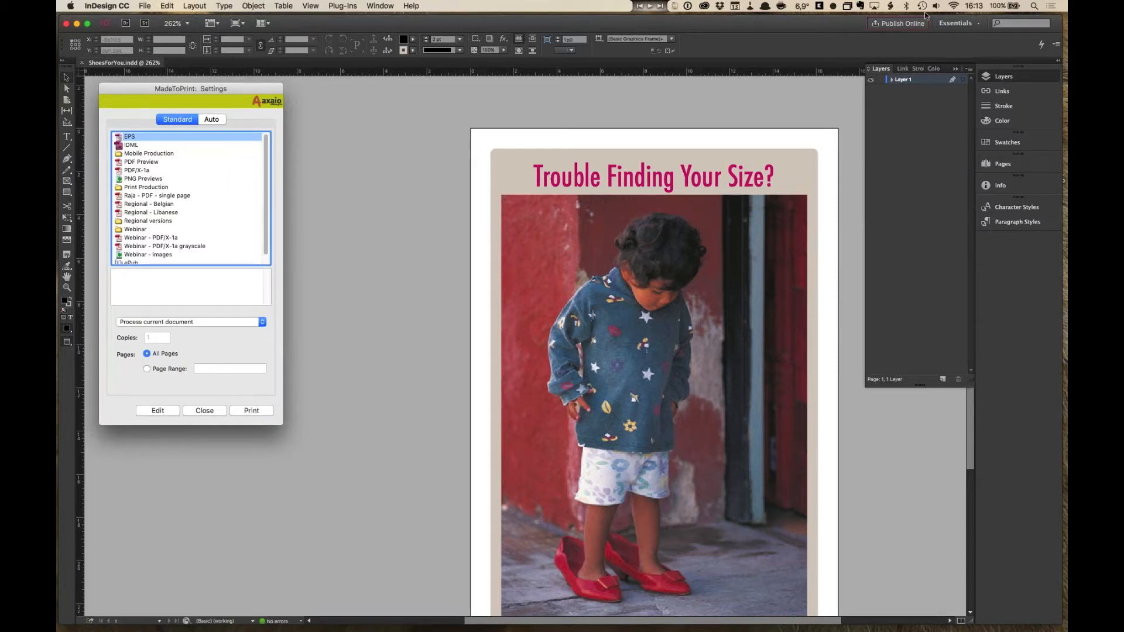
pyautogui.click(177, 121)
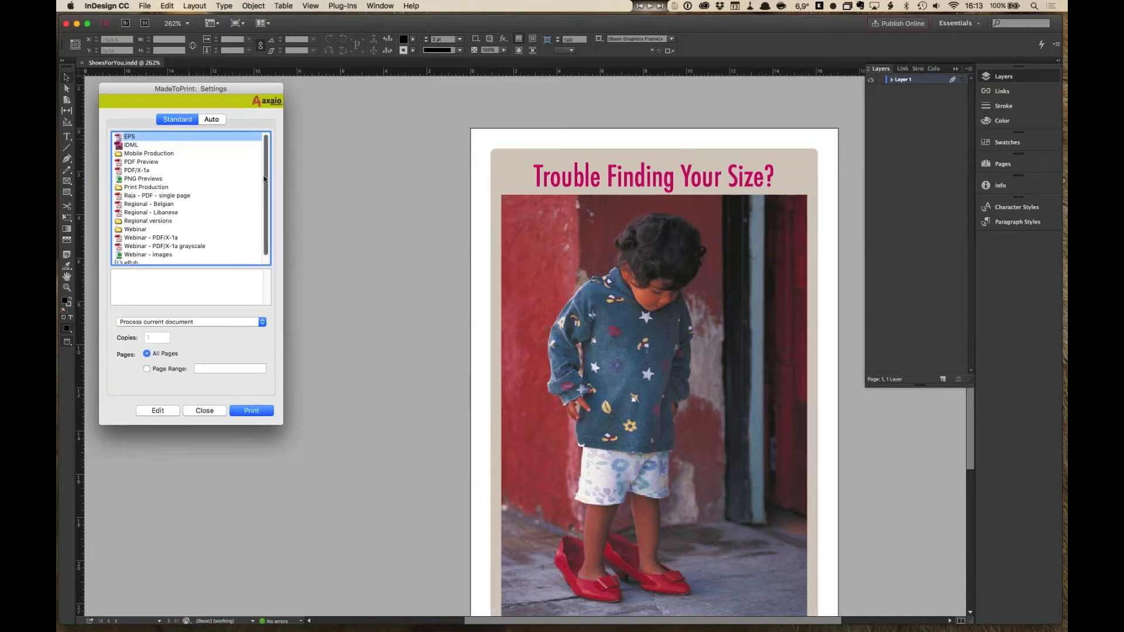
pyautogui.scroll(-1, 266, 179)
pyautogui.scroll(1, 268, 164)
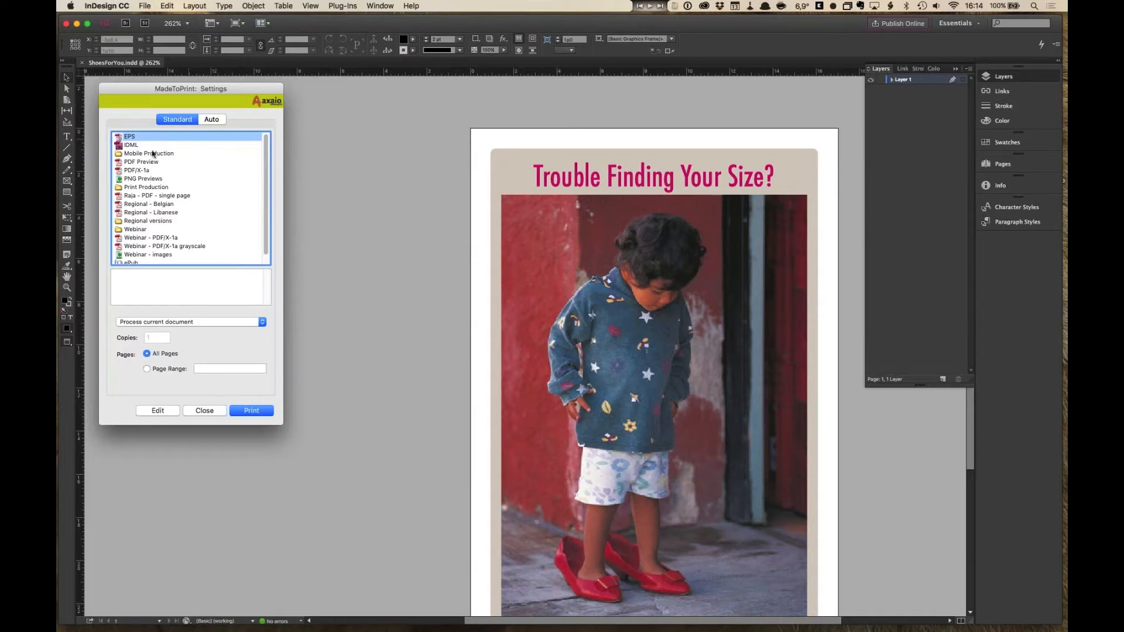
# - Open the Regional - Belgian output setting for editing in MadeToPrint settings
pyautogui.click(153, 197)
pyautogui.click(156, 205)
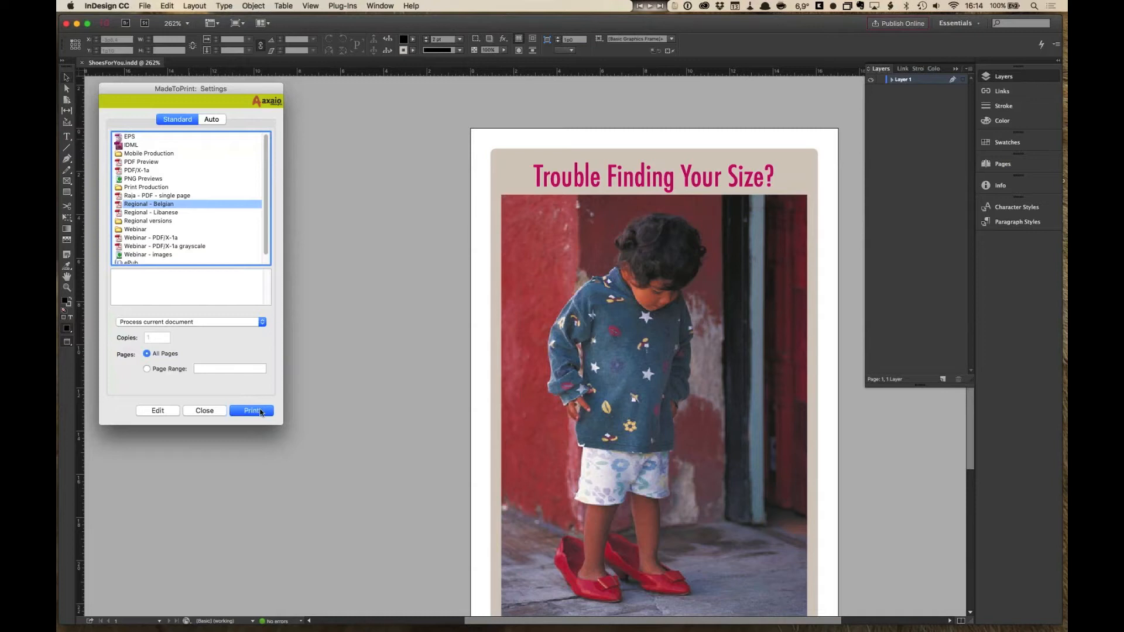
pyautogui.click(169, 414)
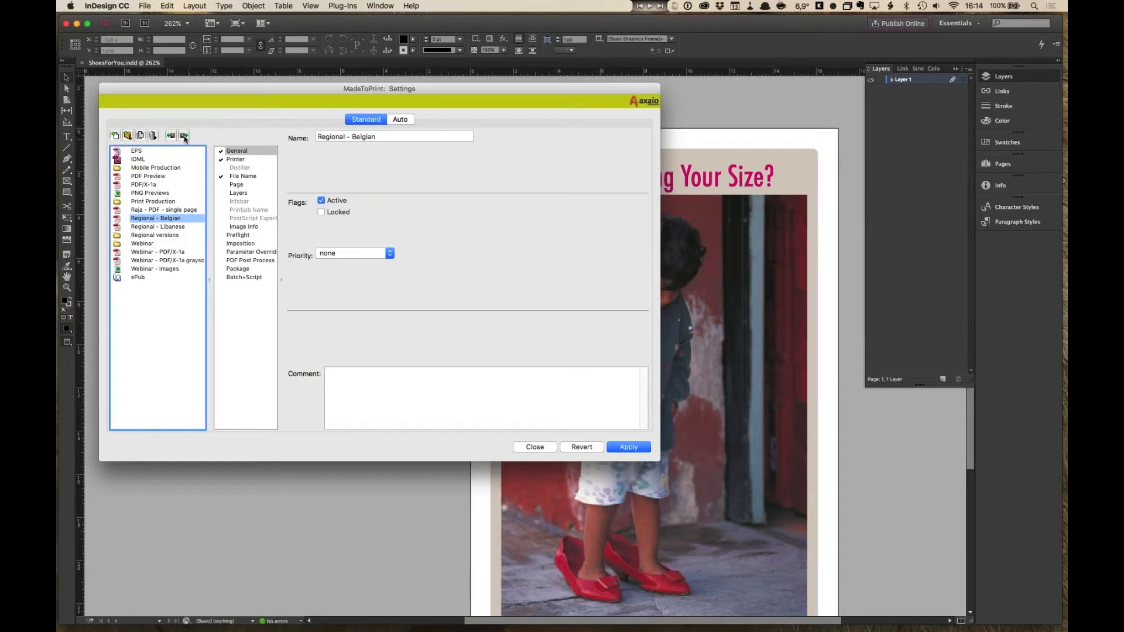
# - Browse through the existing output settings to compare which sections each one enables
pyautogui.click(166, 195)
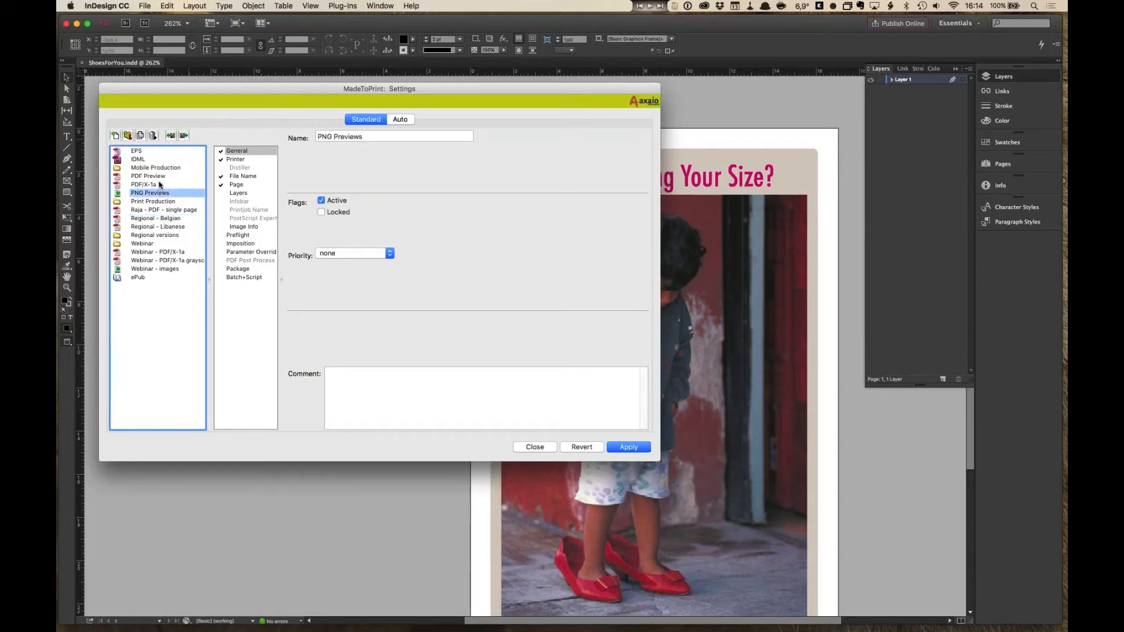
pyautogui.click(159, 185)
pyautogui.click(160, 236)
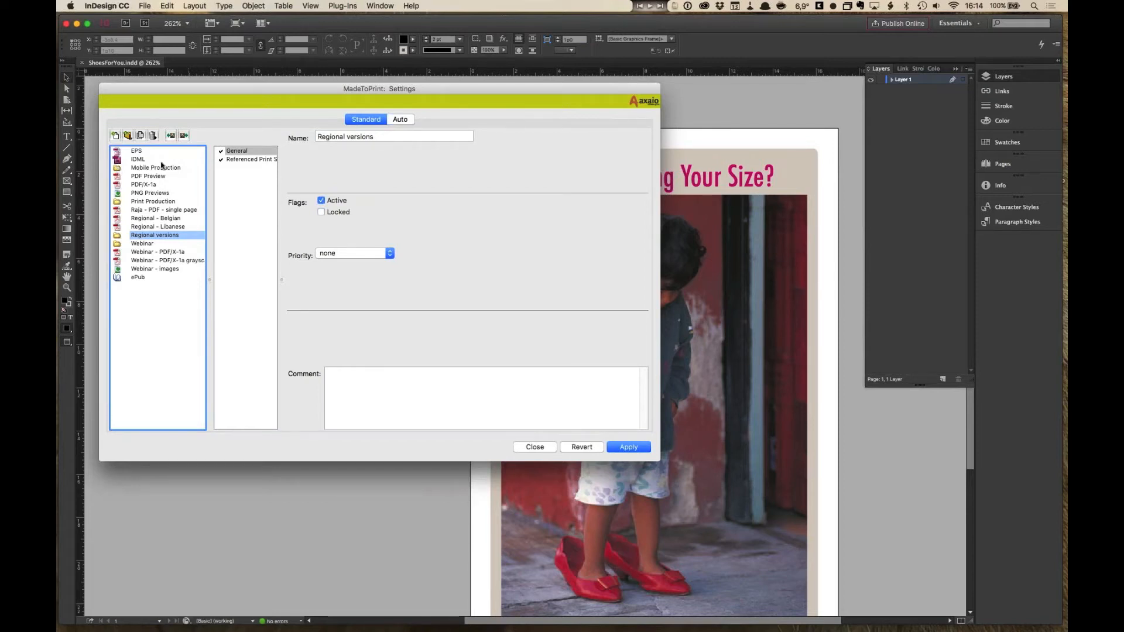
pyautogui.click(139, 153)
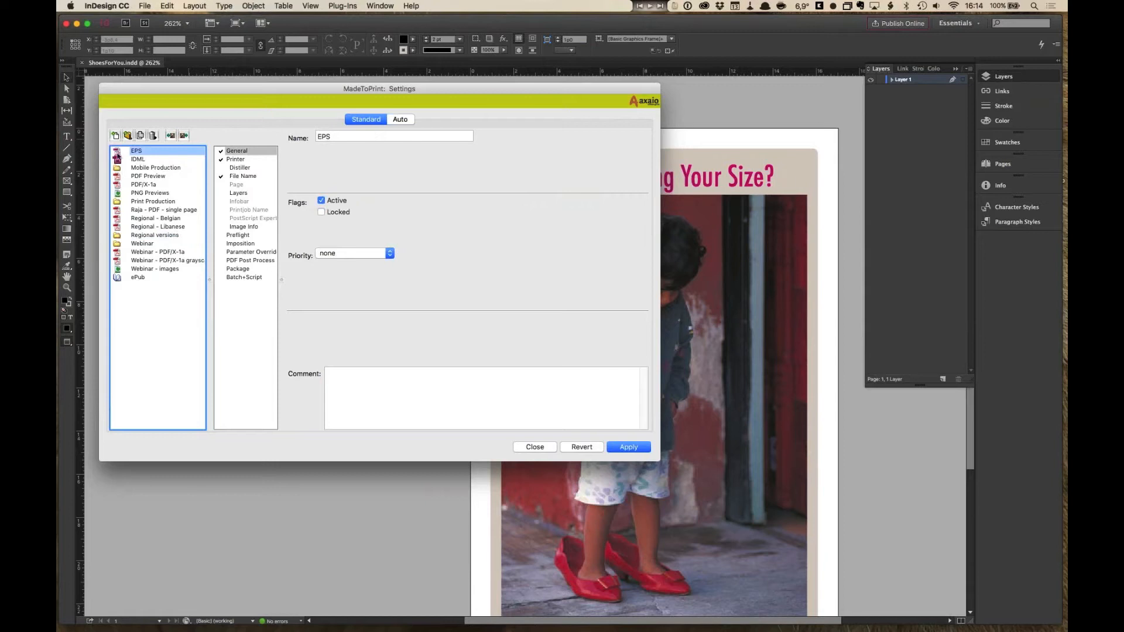
pyautogui.click(119, 177)
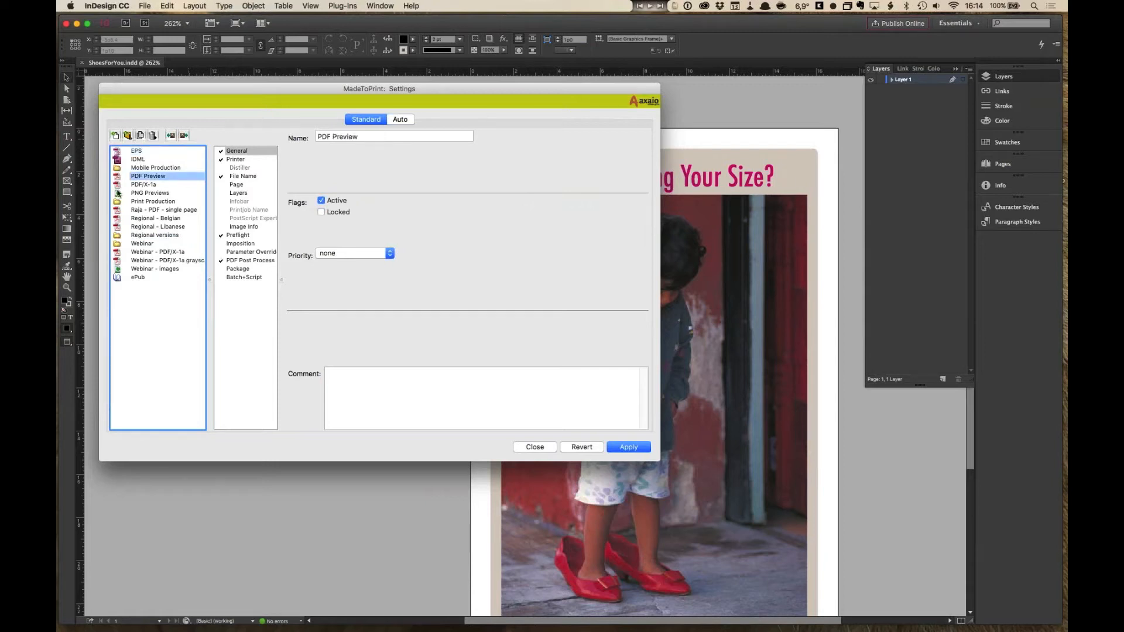
pyautogui.click(118, 185)
pyautogui.click(117, 211)
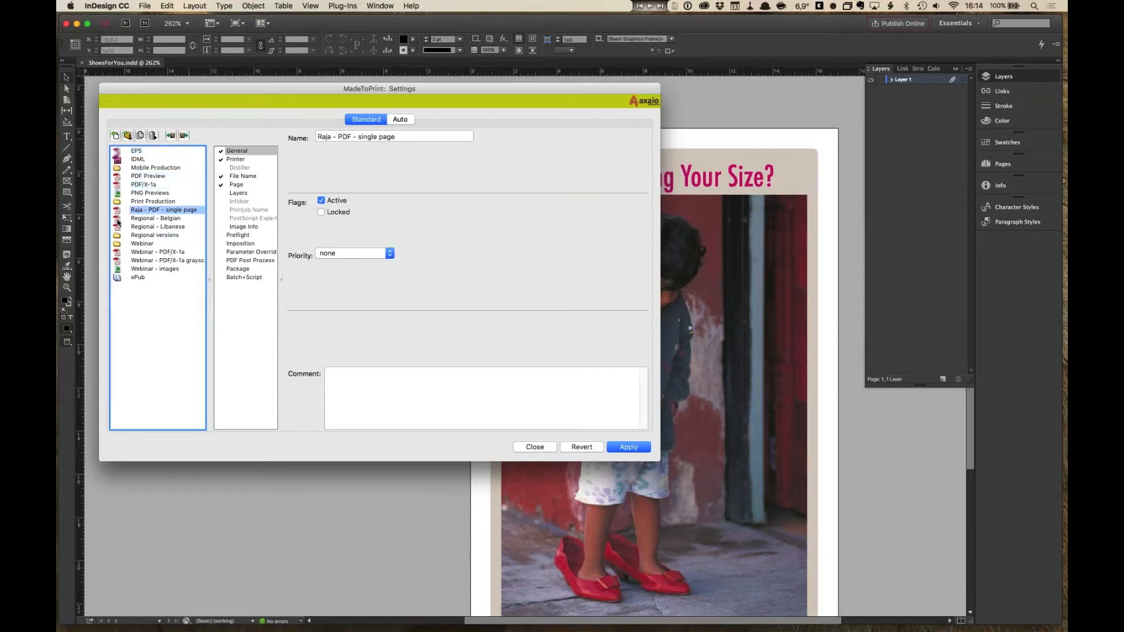
pyautogui.click(118, 218)
pyautogui.click(117, 228)
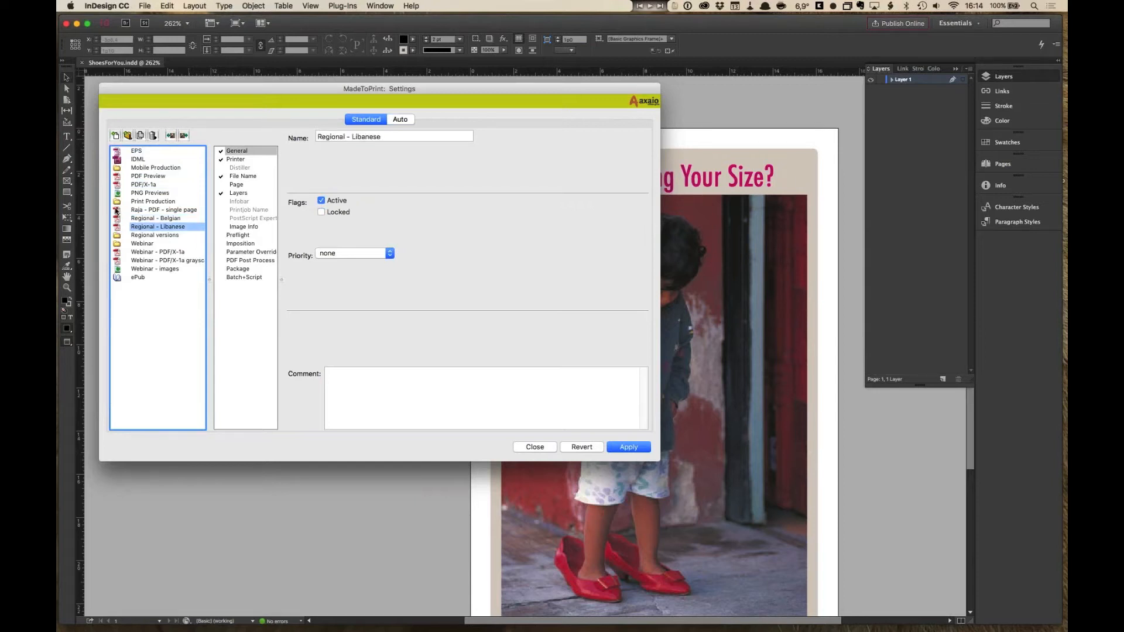
pyautogui.click(155, 252)
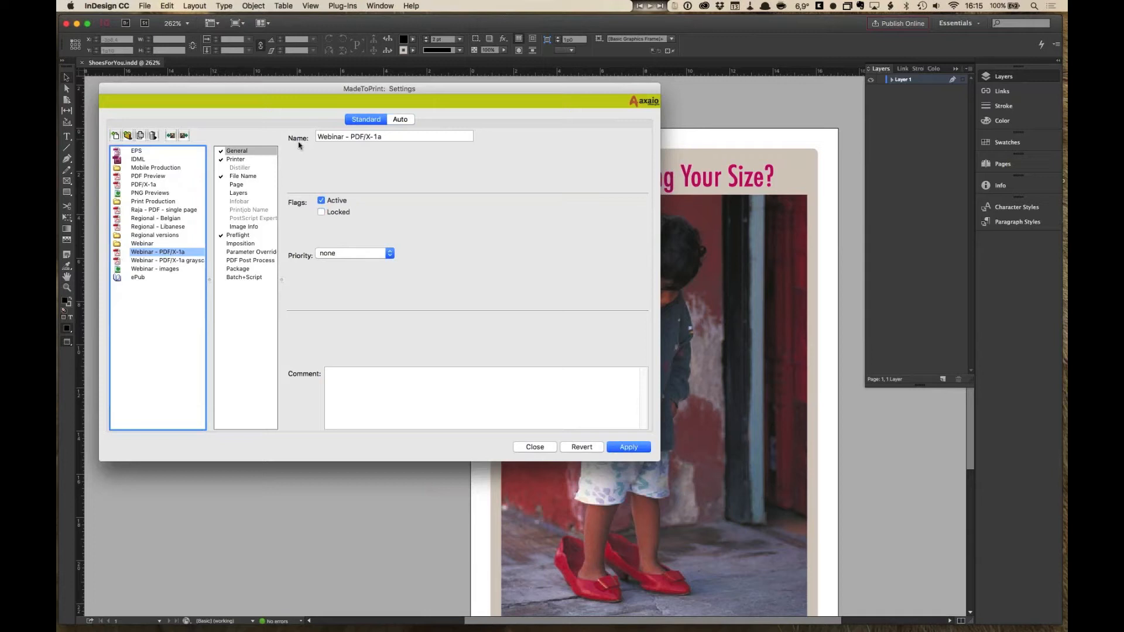
# - Examine the Printer, General and Distiller sections of the Webinar - PDF/X-1a setting
pyautogui.click(236, 159)
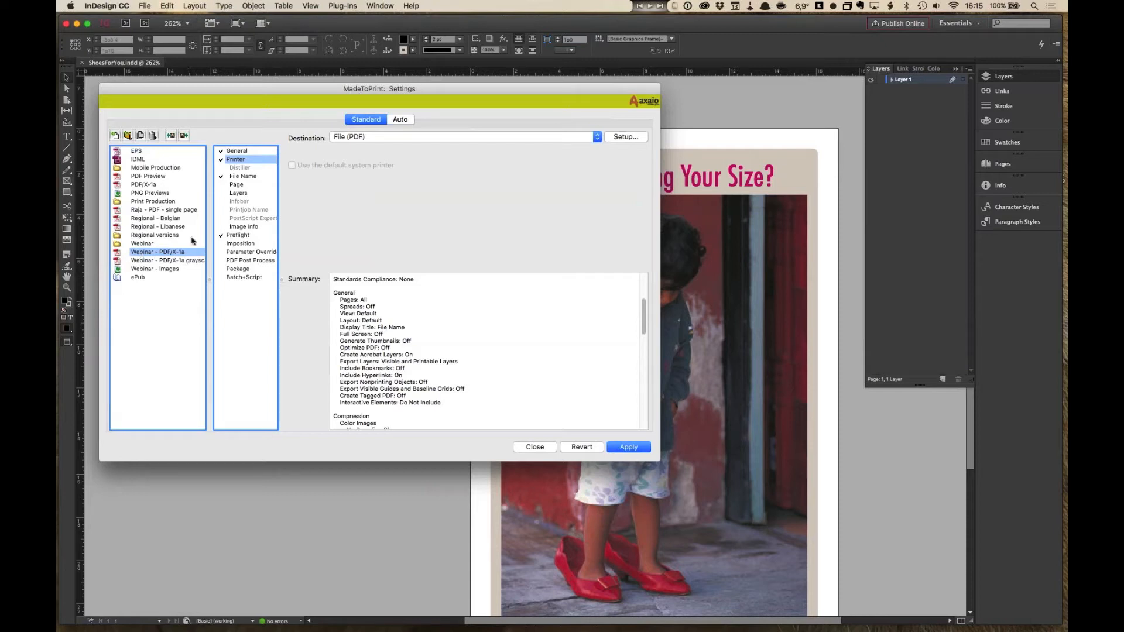
pyautogui.click(249, 151)
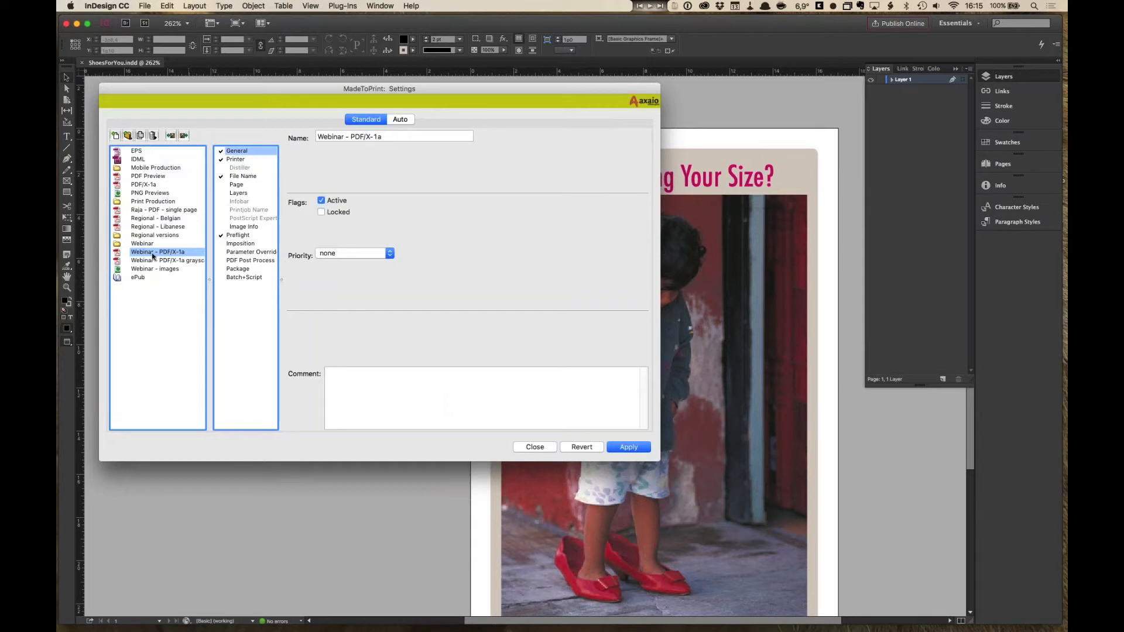
pyautogui.click(247, 170)
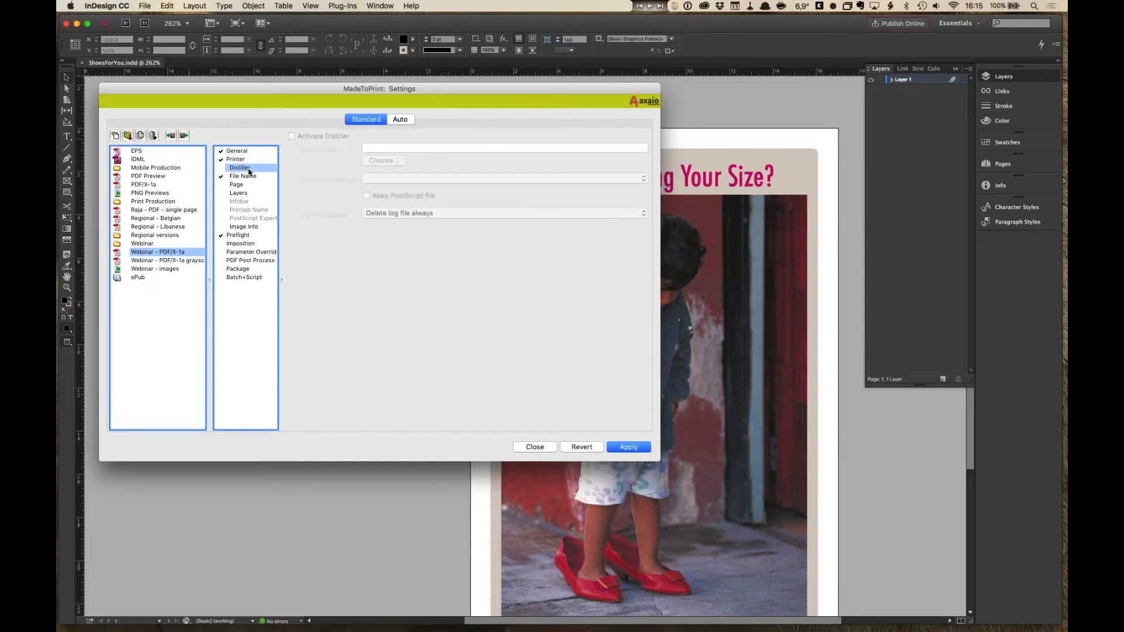
pyautogui.click(249, 151)
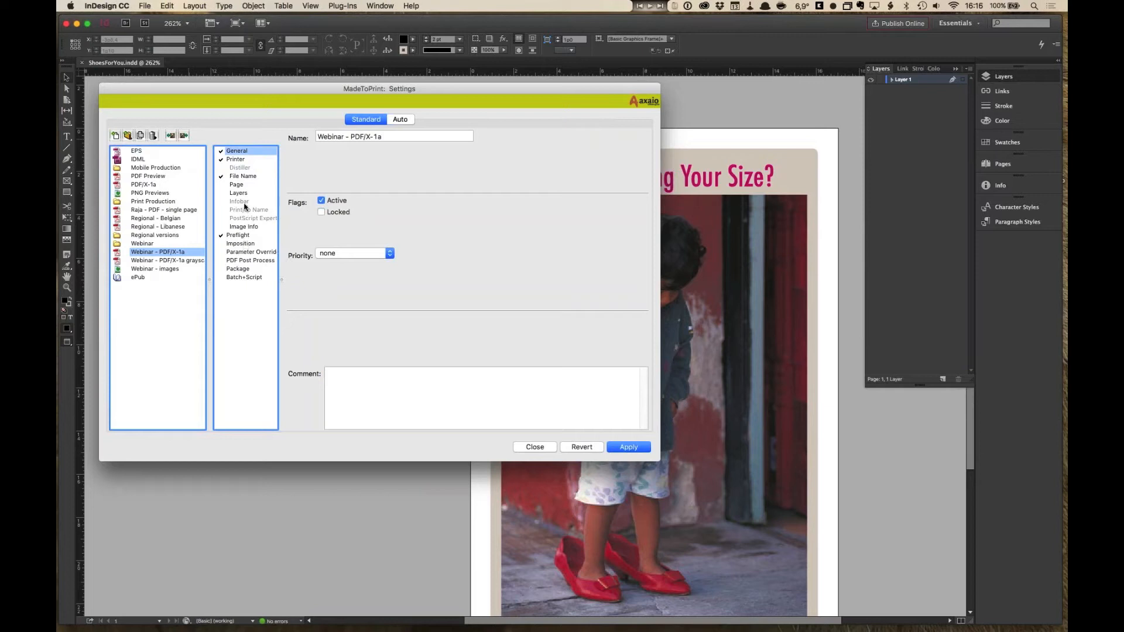
# - Compare the Webinar - images, Webinar - PDF/X-1a grayscale and Webinar - PDF/X-1a settings
pyautogui.click(169, 270)
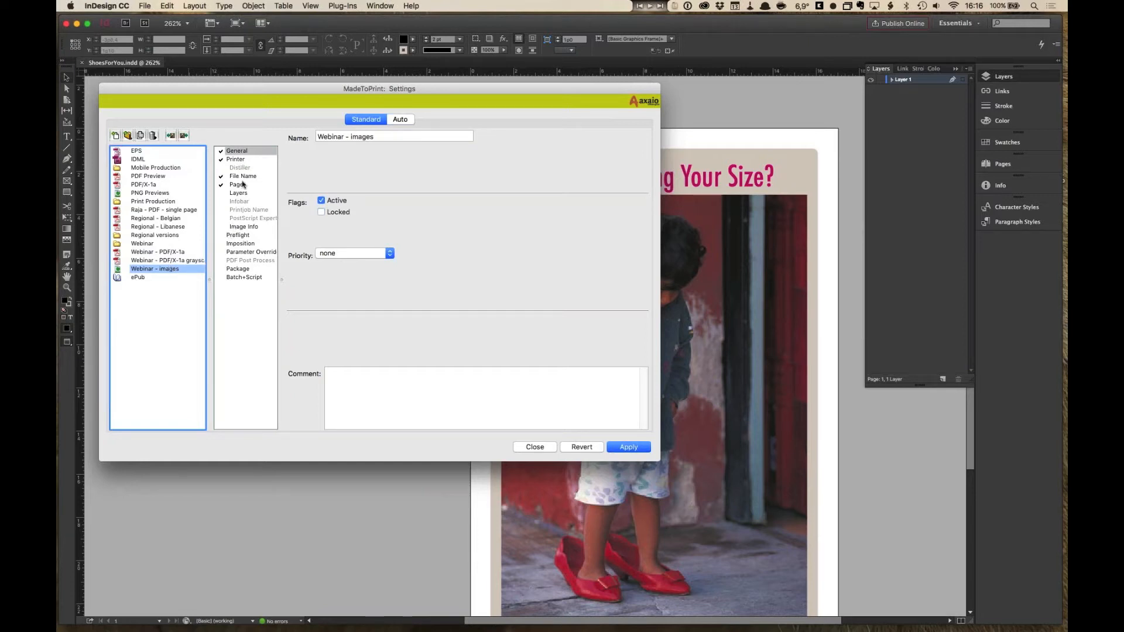
pyautogui.click(182, 261)
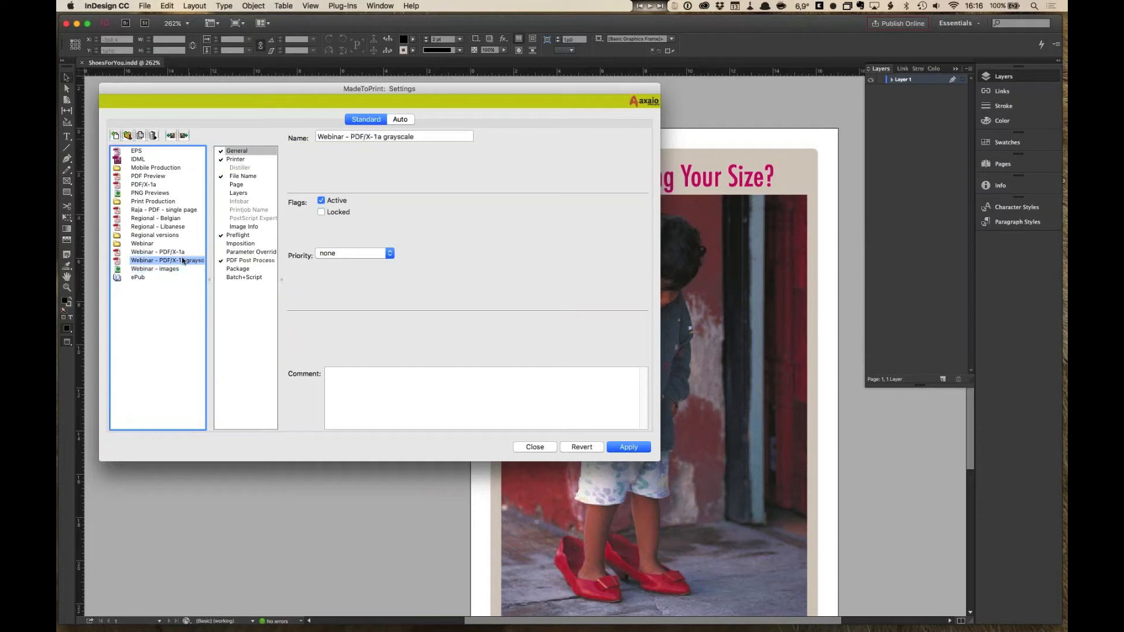
pyautogui.click(181, 252)
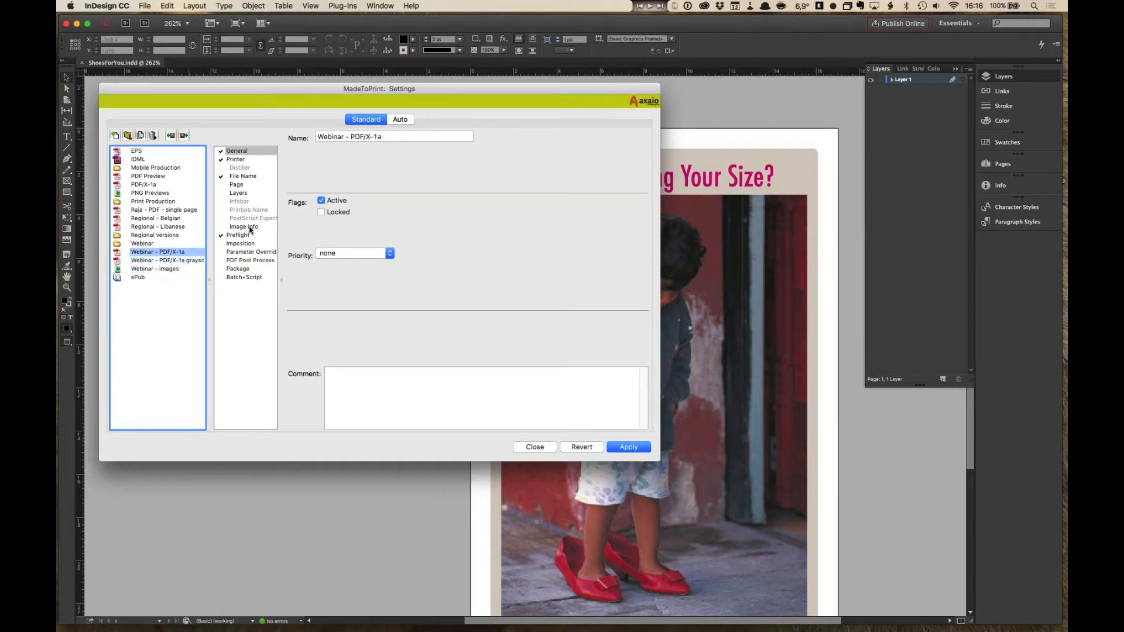
pyautogui.click(182, 270)
pyautogui.click(178, 252)
pyautogui.click(178, 268)
pyautogui.click(178, 253)
# - Create a new output setting, leaving its priority at none
pyautogui.moveTo(275, 91); pyautogui.dragTo(268, 87)
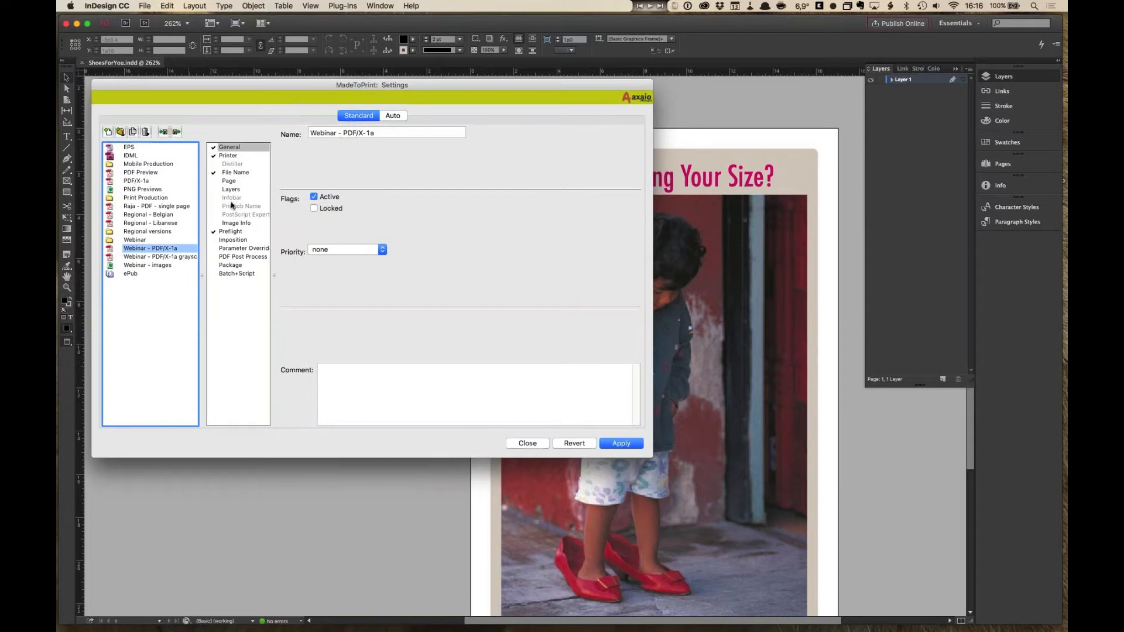
pyautogui.click(108, 132)
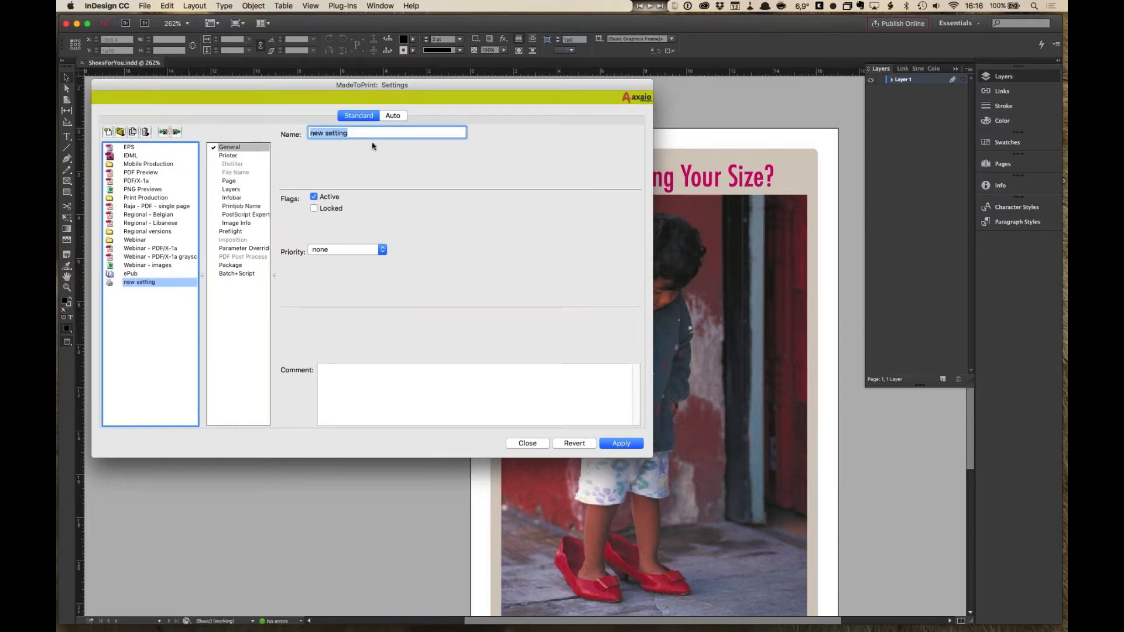
pyautogui.click(357, 132)
pyautogui.click(381, 250)
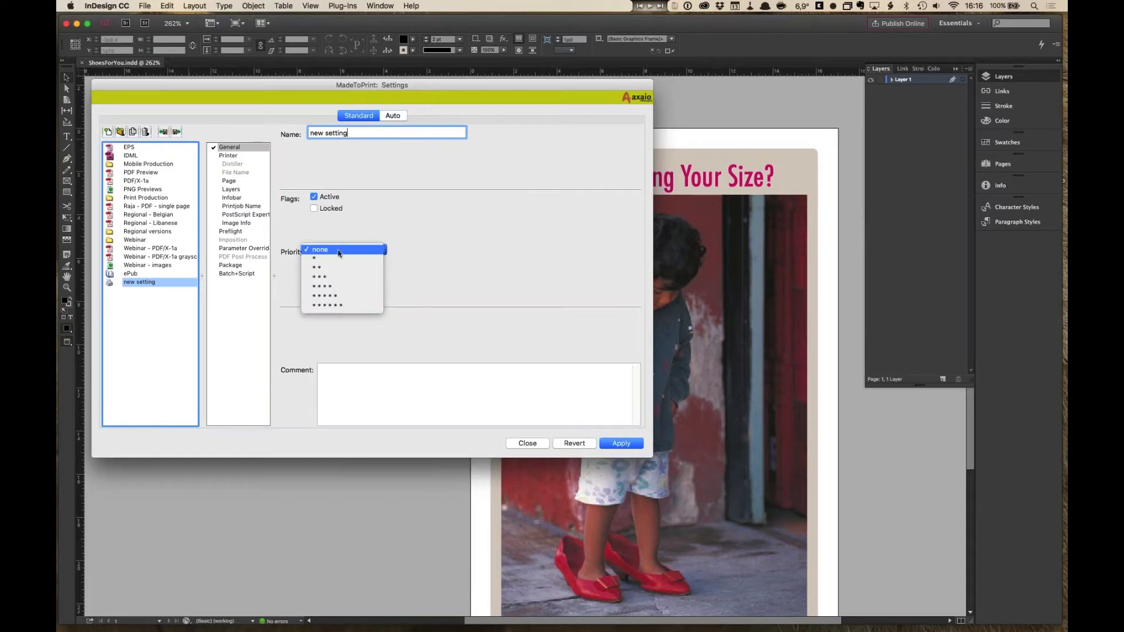
pyautogui.click(377, 242)
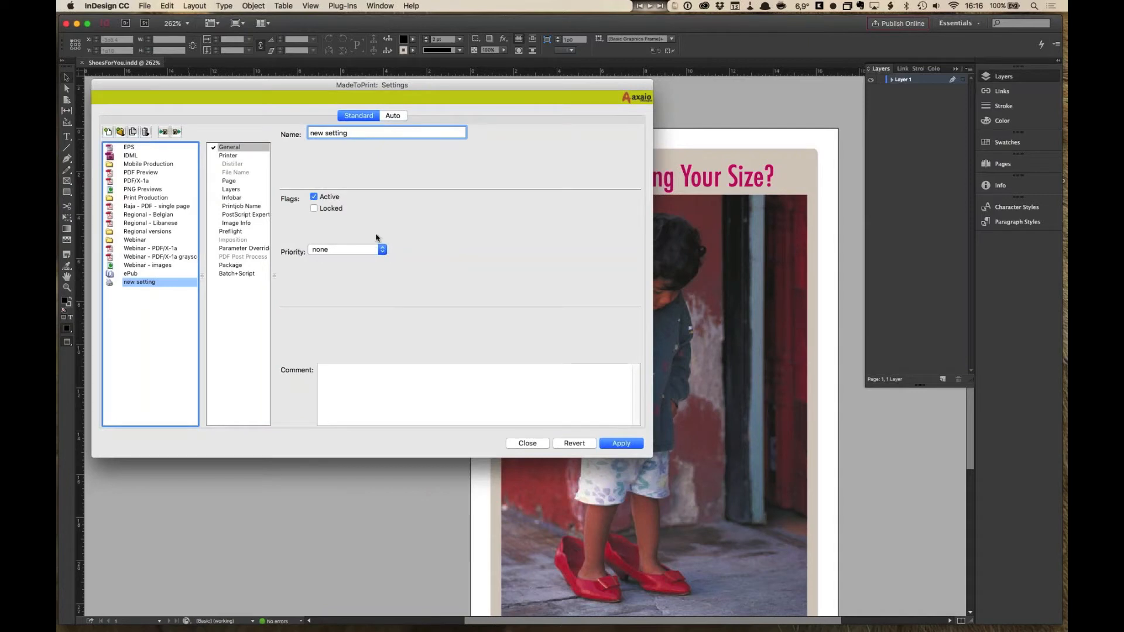
# - Set the new setting's output destination to File (PDF)
pyautogui.click(239, 157)
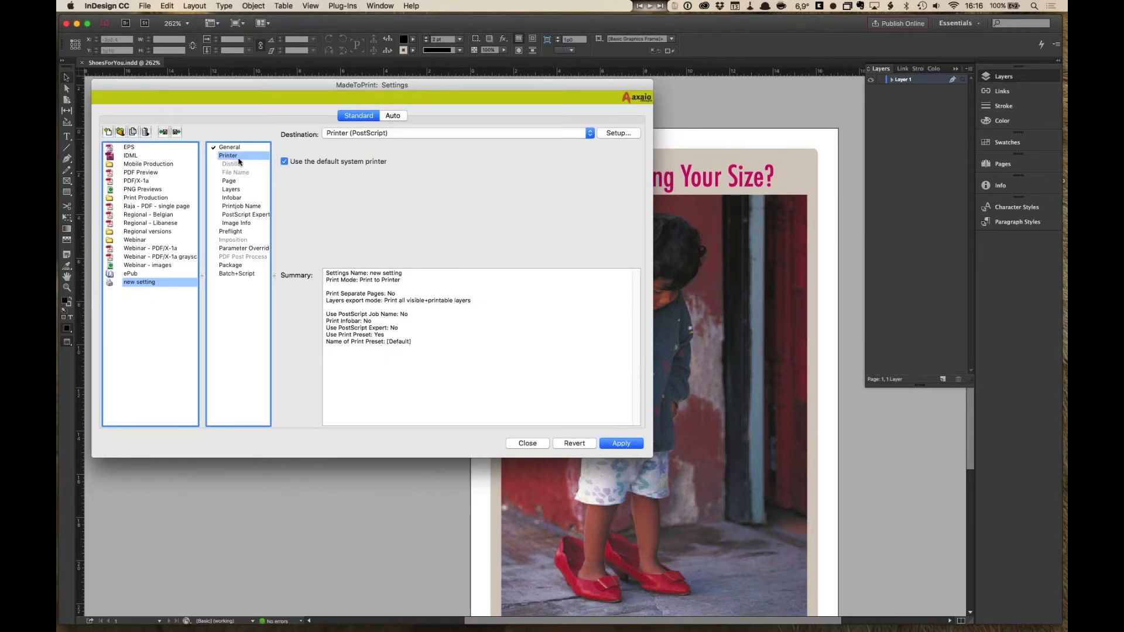
pyautogui.click(440, 136)
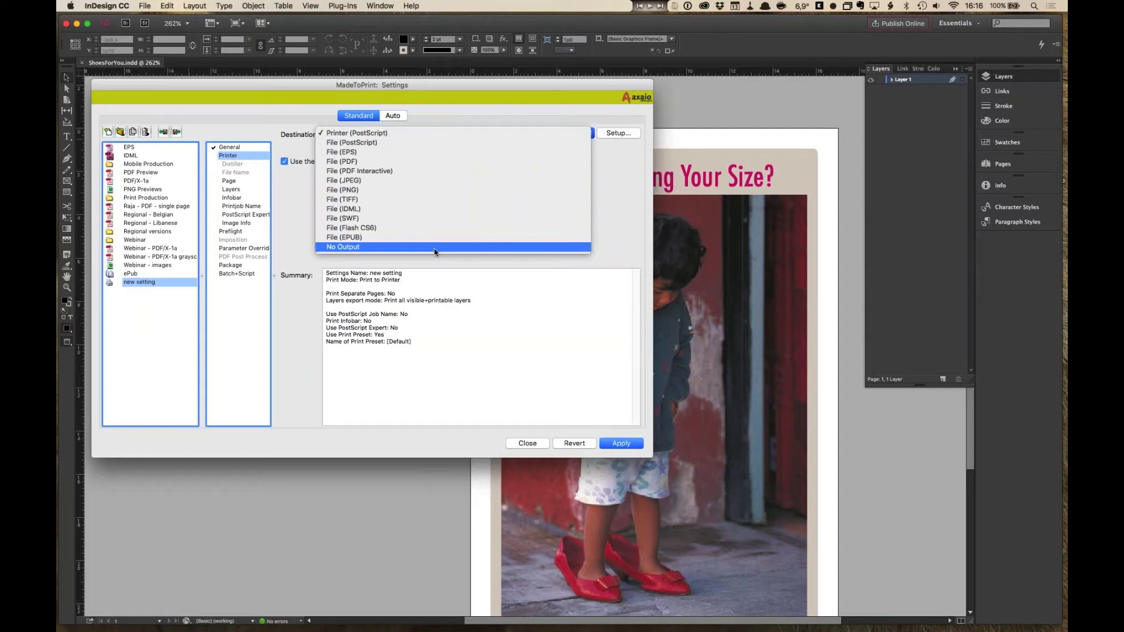
pyautogui.click(403, 162)
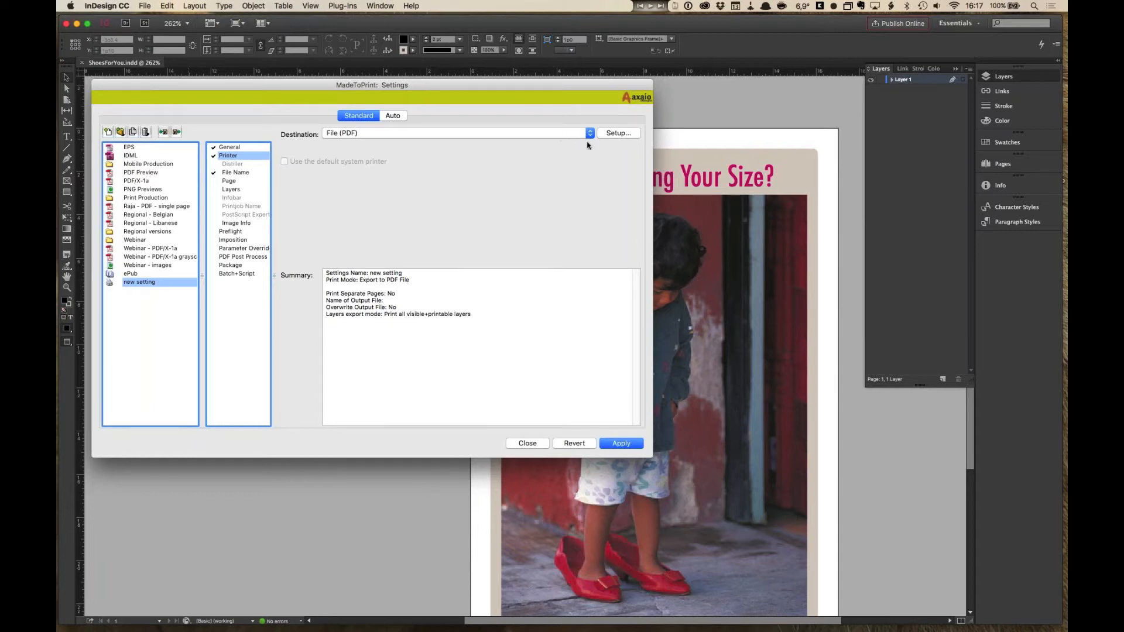
# - Set the PDF export preset to Mobile PDF - Minimum for all pages
pyautogui.click(636, 137)
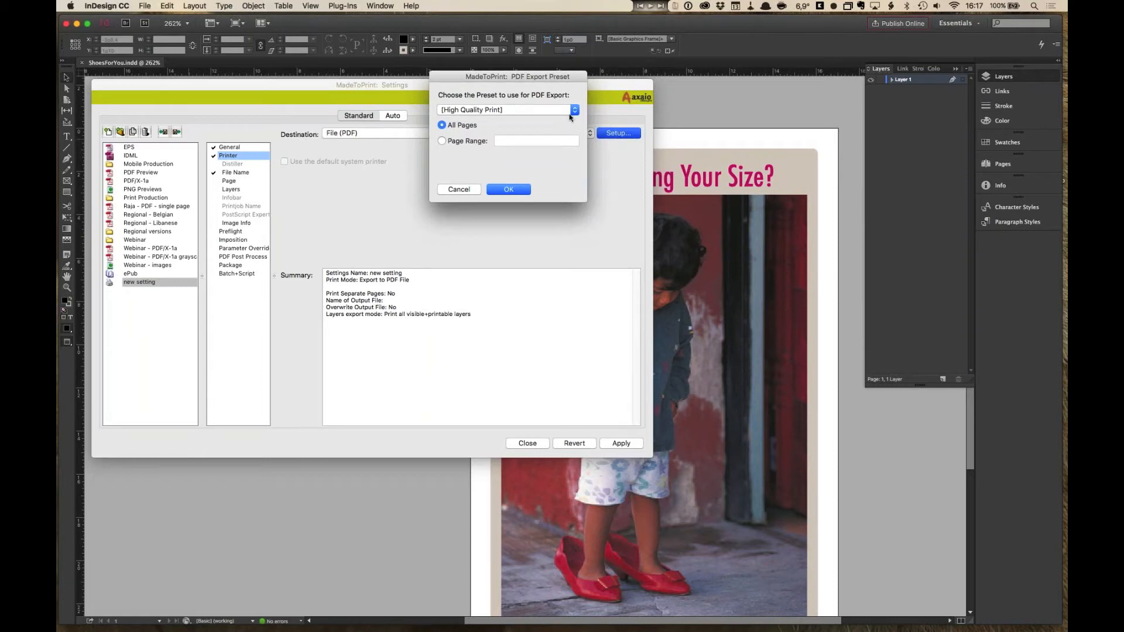
pyautogui.click(570, 112)
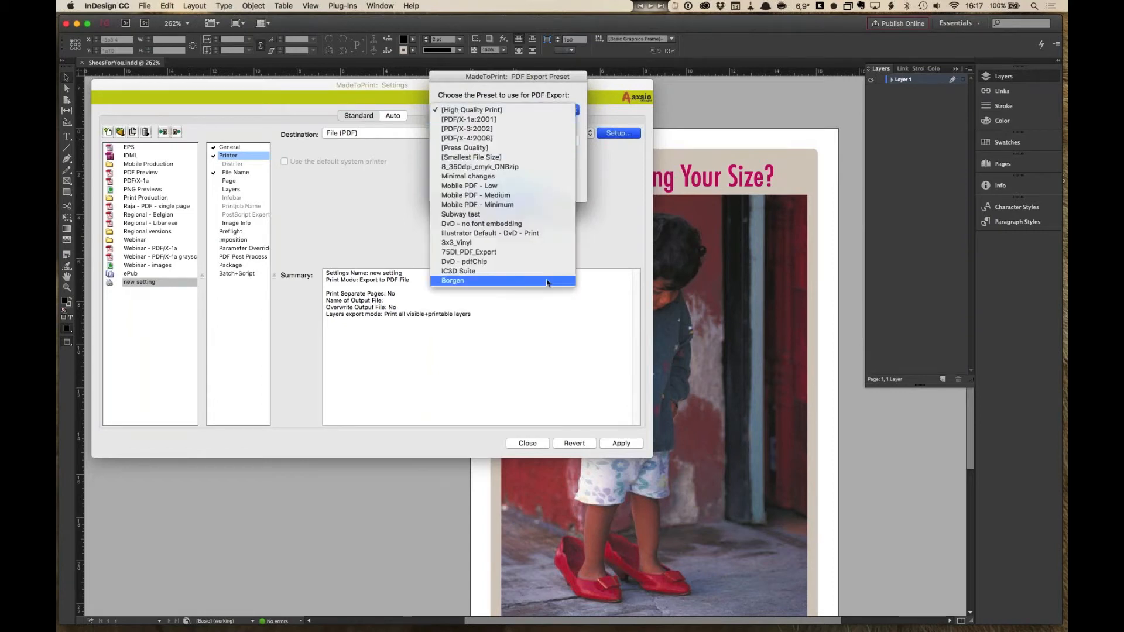
pyautogui.click(535, 204)
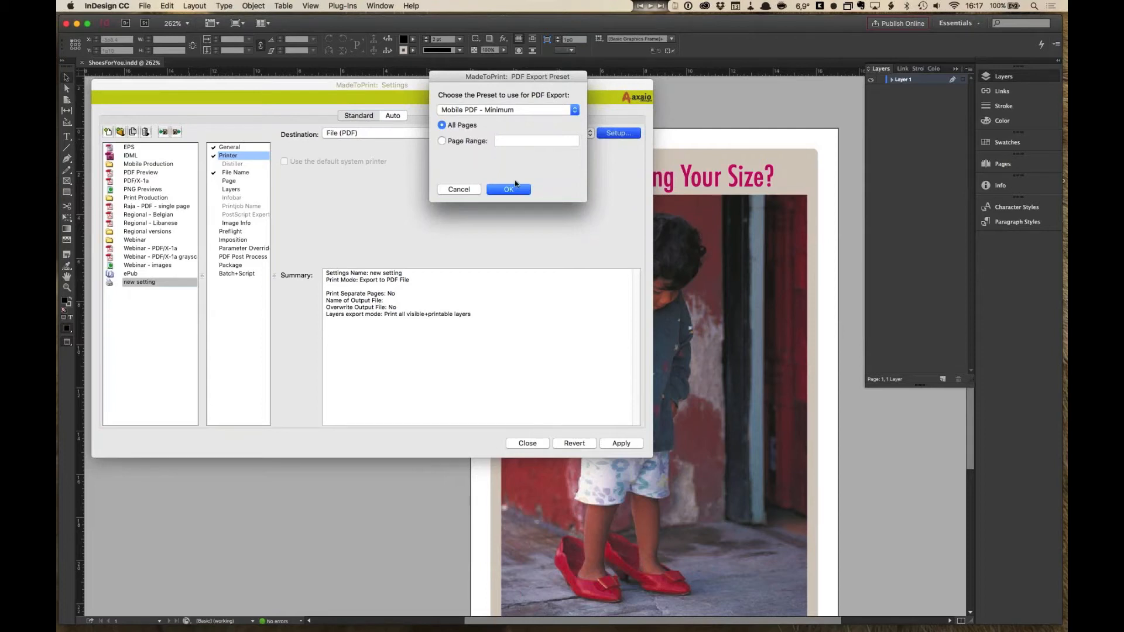
pyautogui.click(514, 188)
# - Change the output destination to File (JPEG) and open its export setup
pyautogui.click(588, 135)
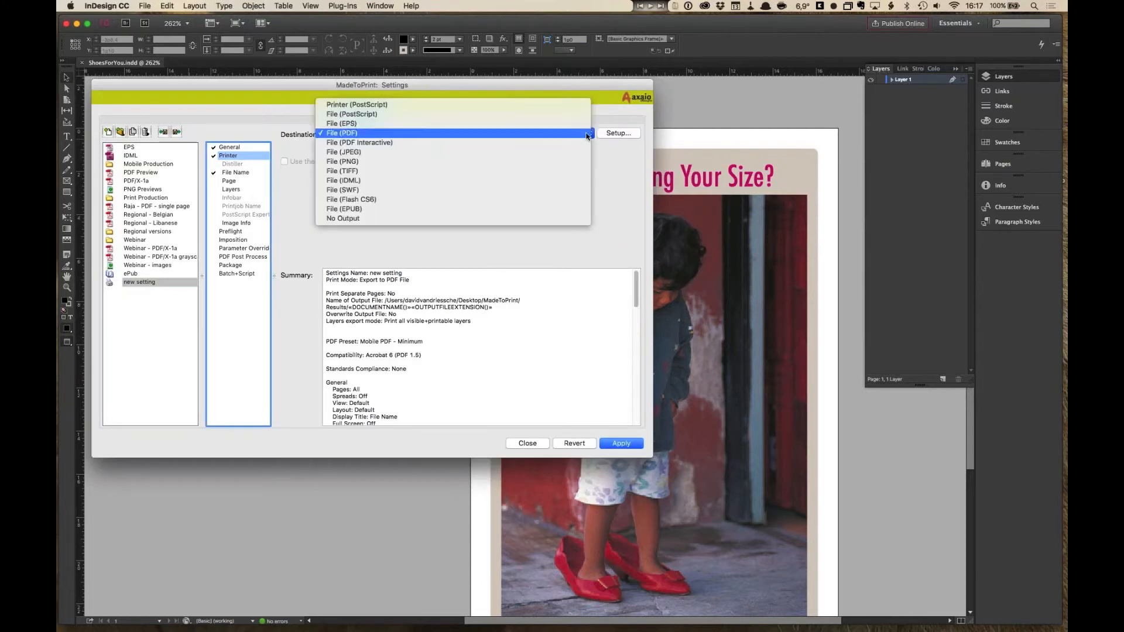
pyautogui.click(573, 154)
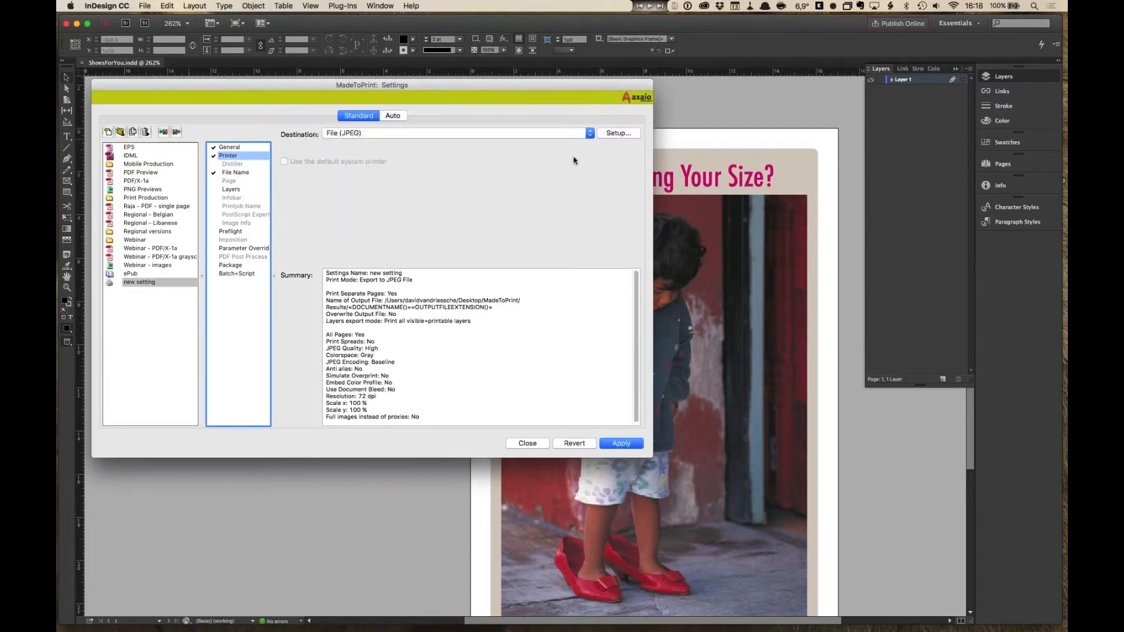
pyautogui.click(615, 134)
# - Try setting the JPEG export resolution to 300 dpi and the colour space to RGB
pyautogui.moveTo(635, 211); pyautogui.dragTo(603, 58)
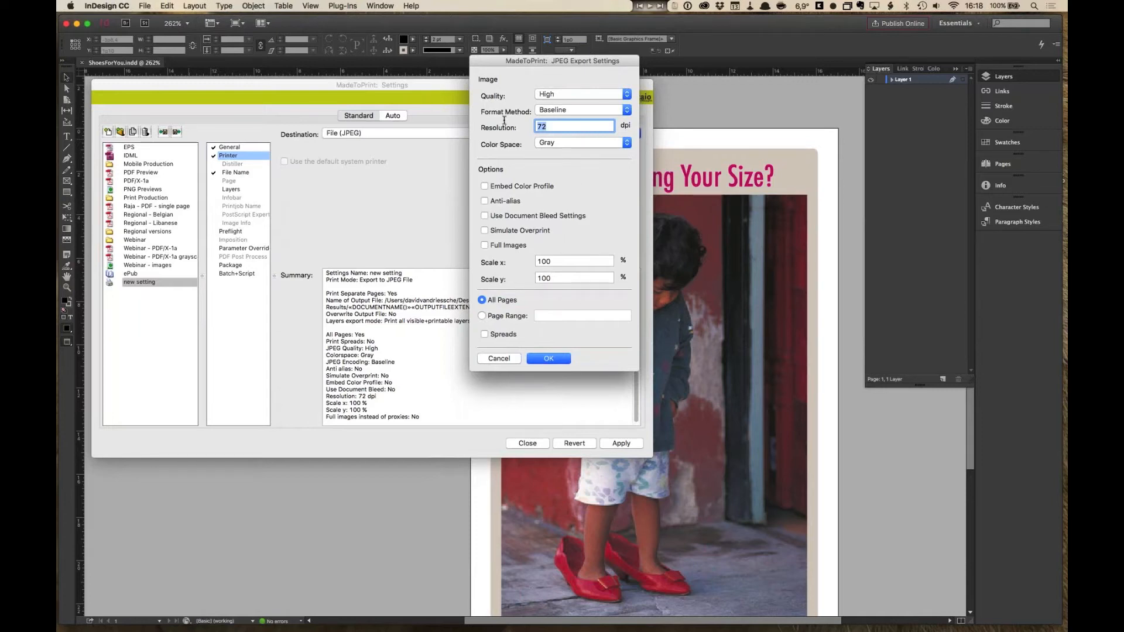
pyautogui.write('300')
pyautogui.click(550, 143)
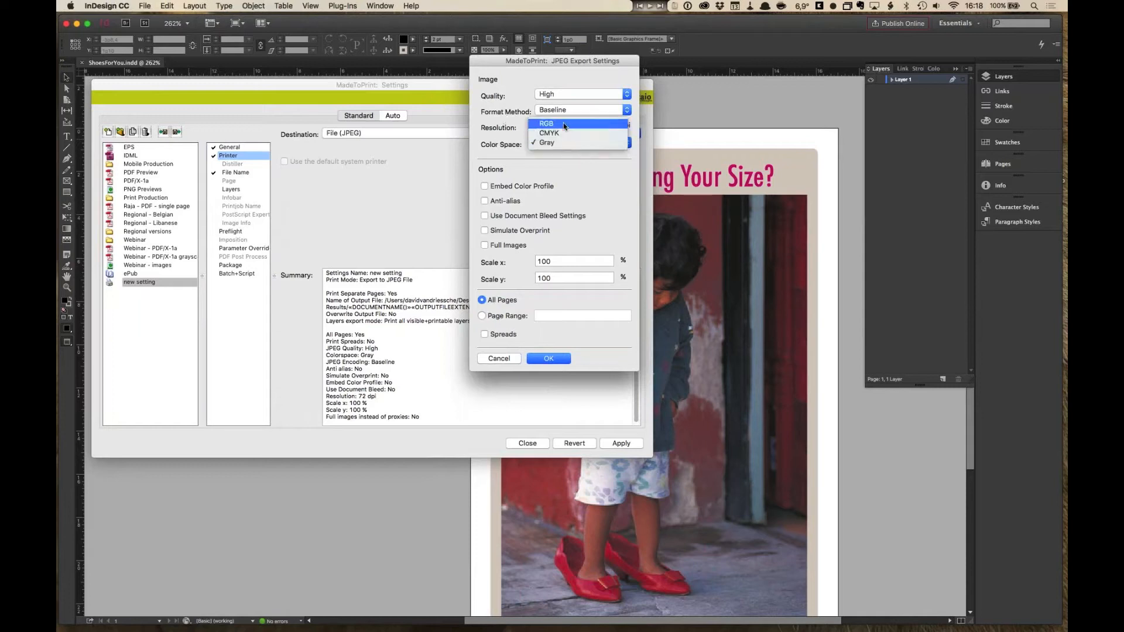
pyautogui.click(549, 123)
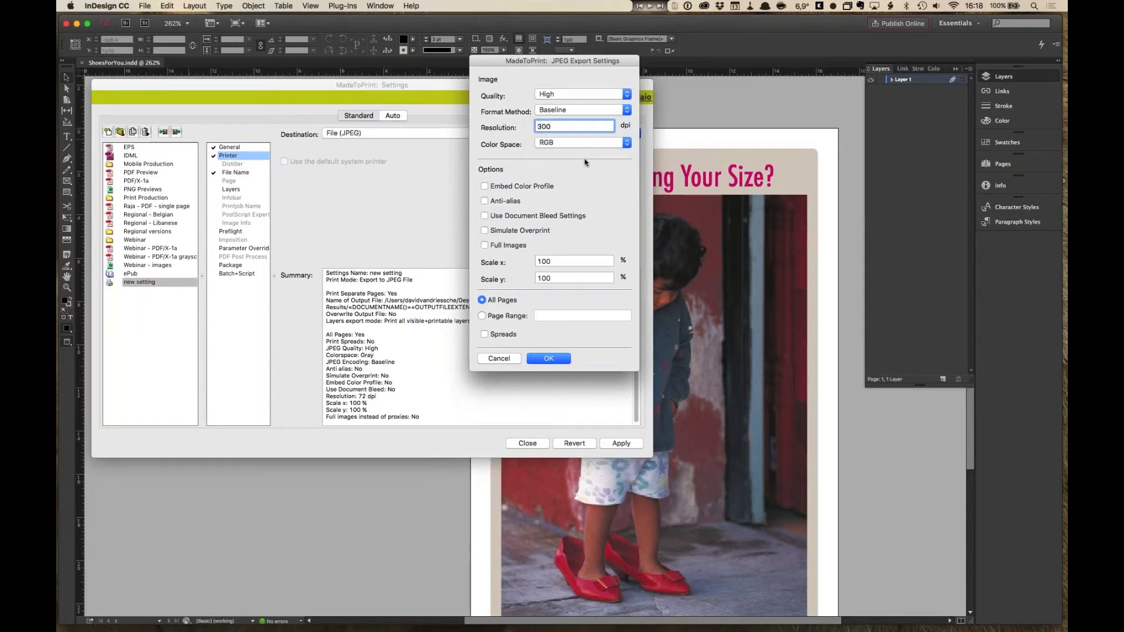
pyautogui.click(499, 358)
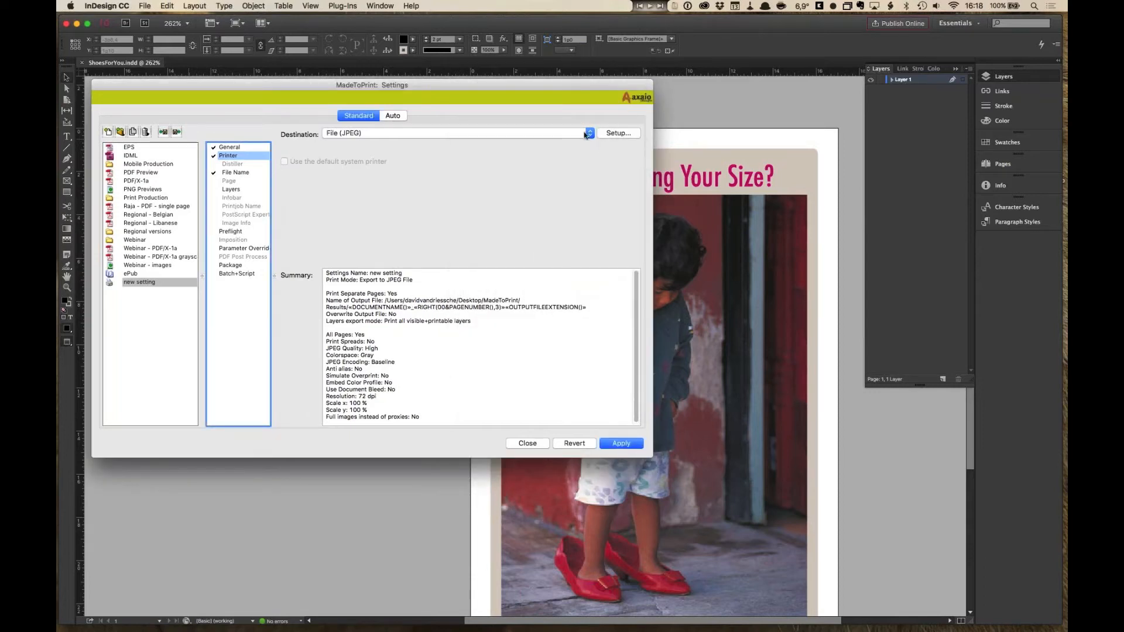
# - Switch the output destination back to File (PDF) and review its PDF export preset
pyautogui.click(585, 134)
pyautogui.click(527, 113)
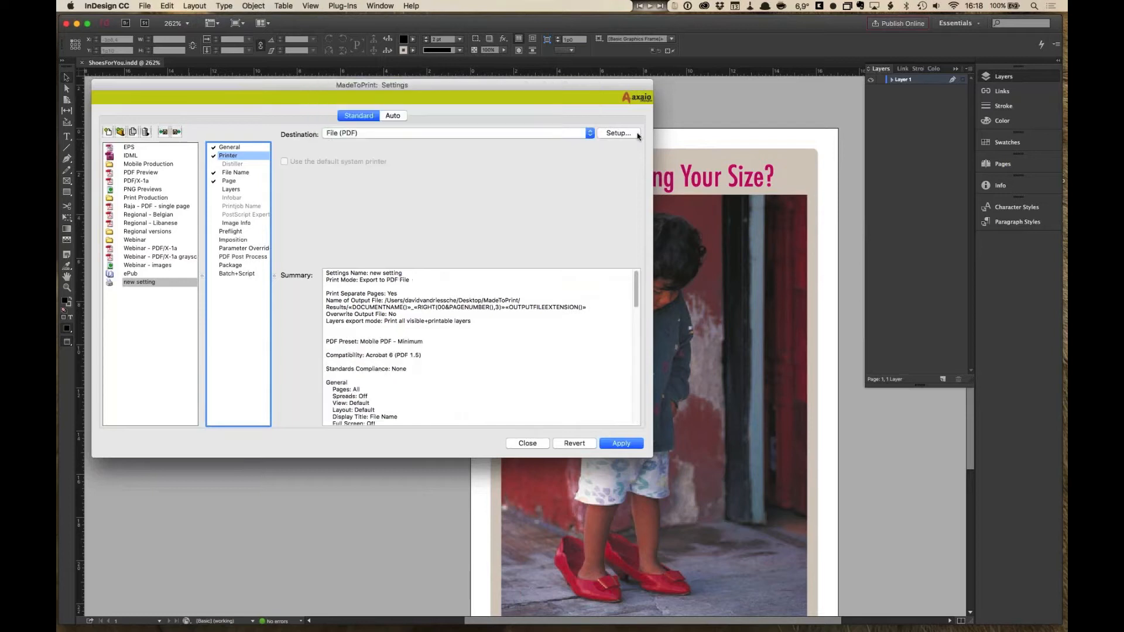
pyautogui.click(629, 134)
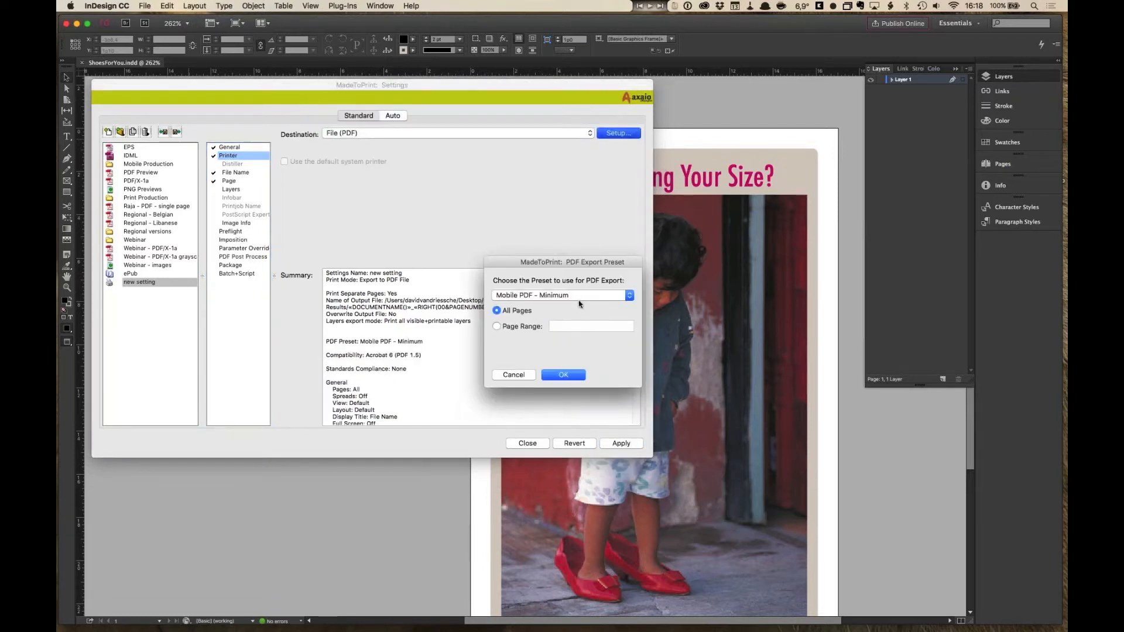
pyautogui.click(528, 378)
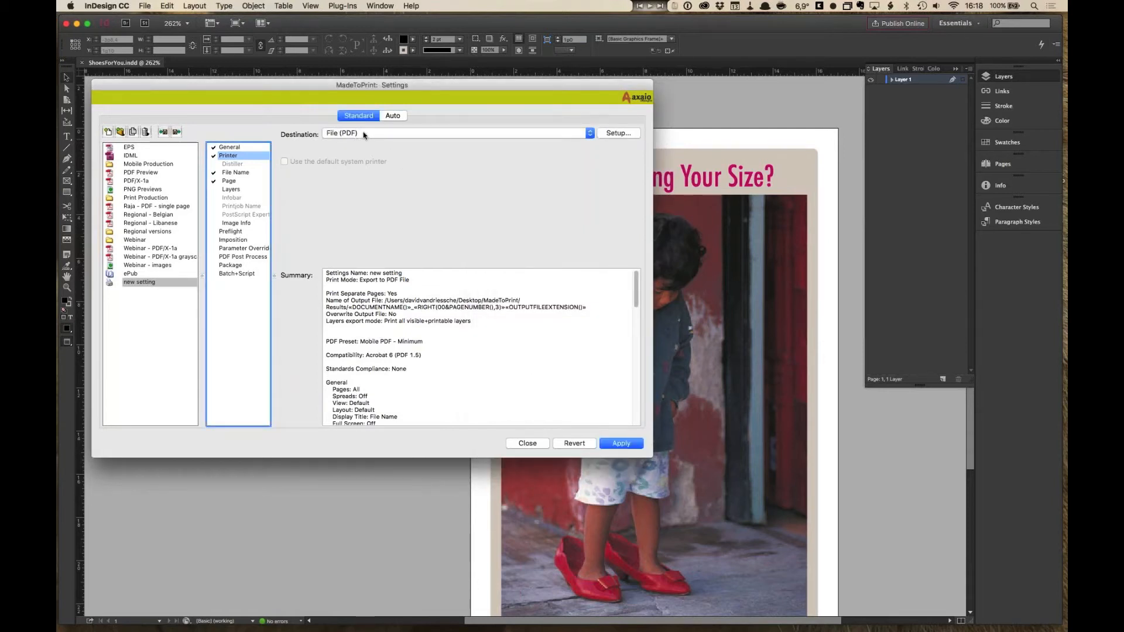
pyautogui.click(616, 134)
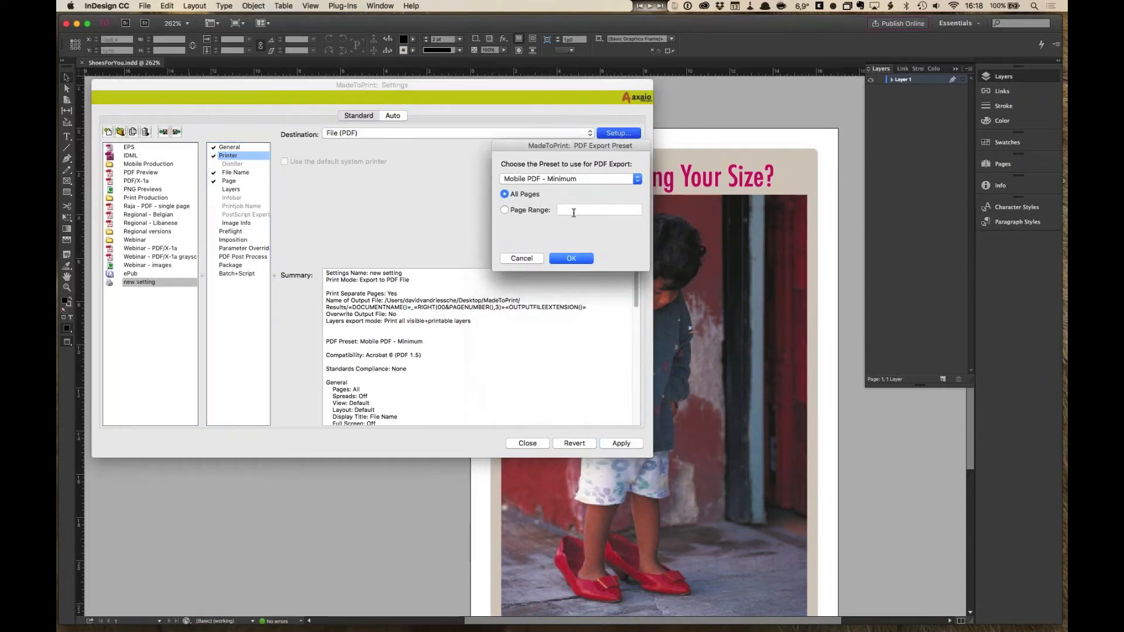
pyautogui.click(541, 261)
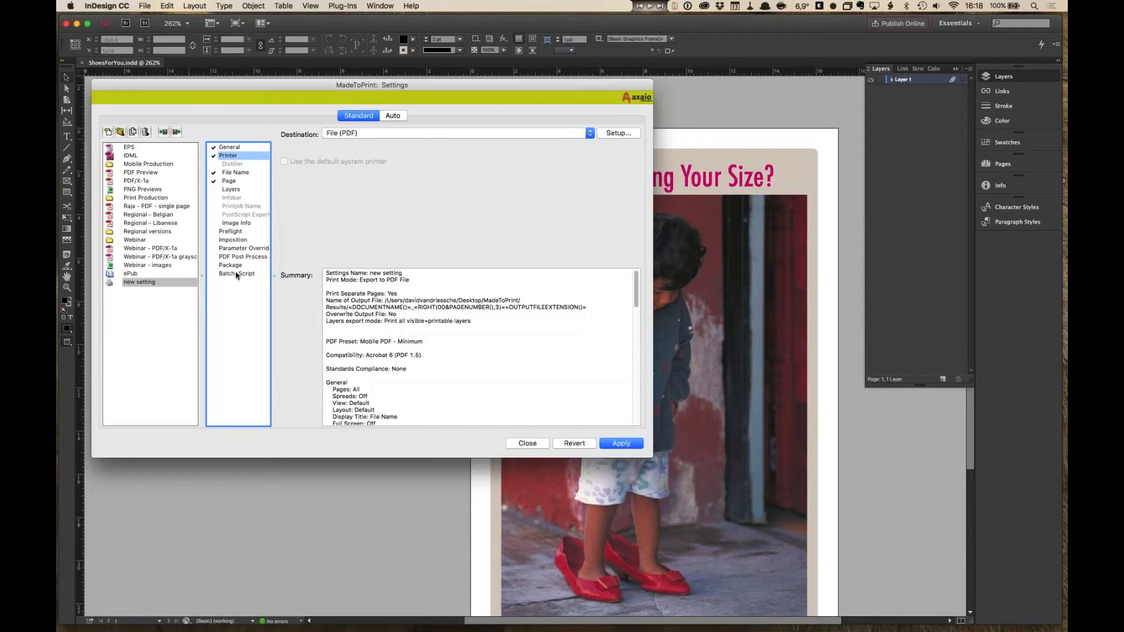
# - In the File Name settings, turn off using the document's path and choose the _Output folder as destination folder
pyautogui.click(249, 173)
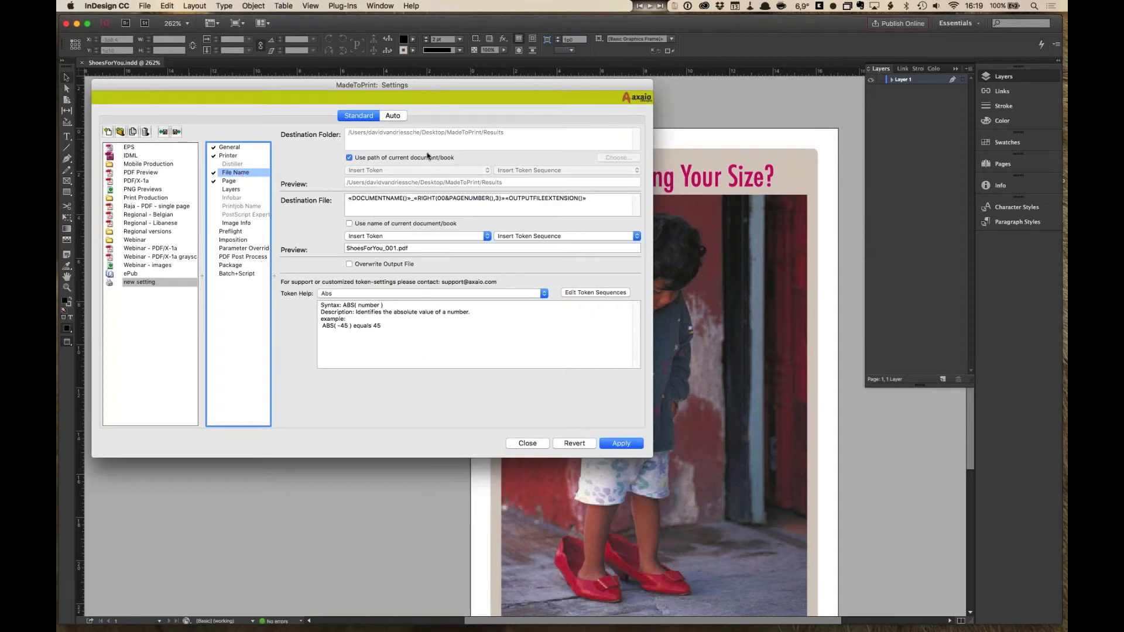
pyautogui.click(349, 158)
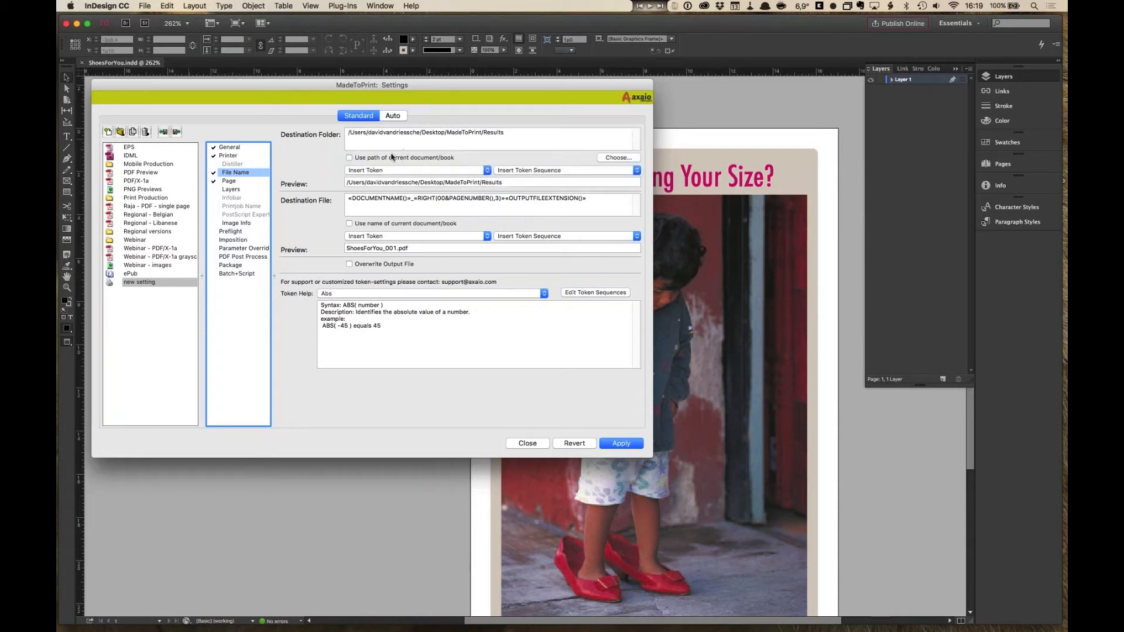
pyautogui.click(349, 158)
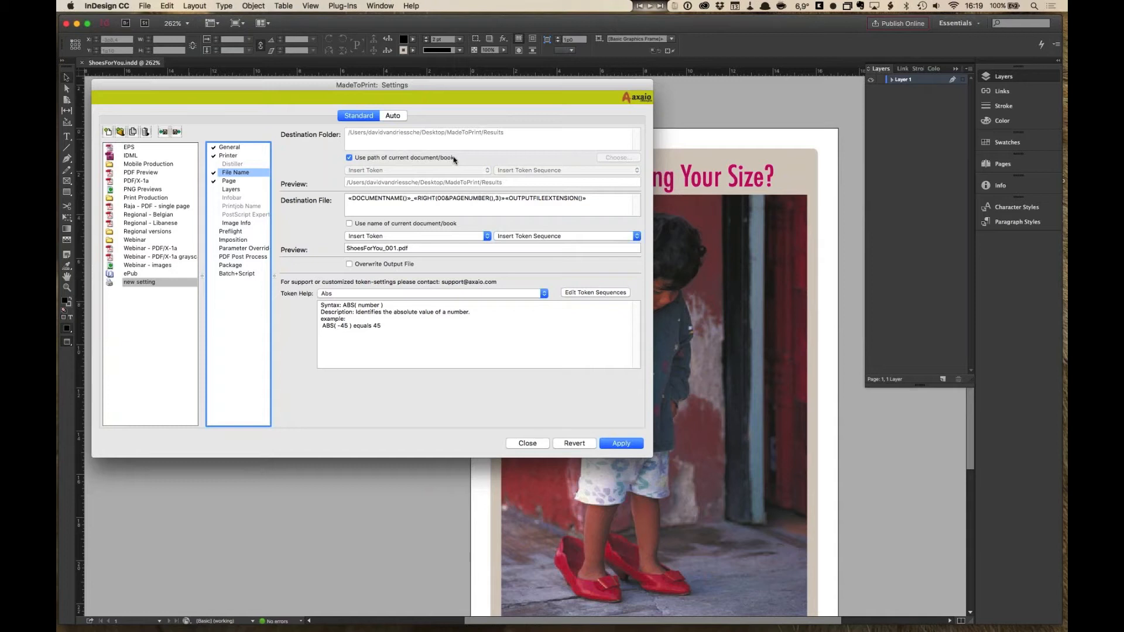
pyautogui.click(349, 158)
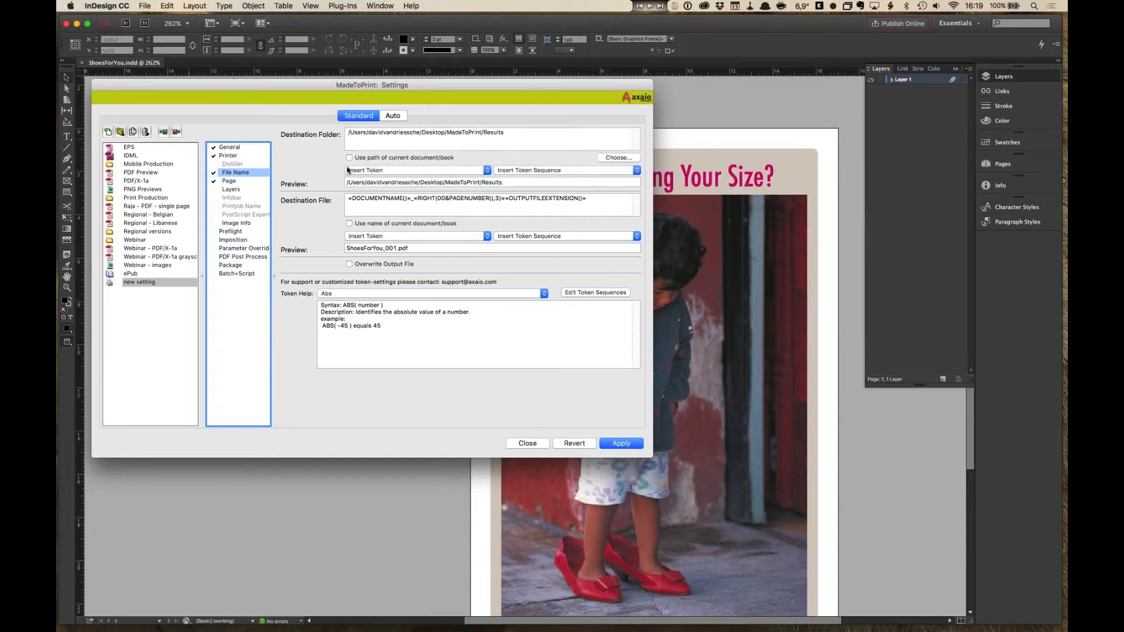
pyautogui.click(495, 140)
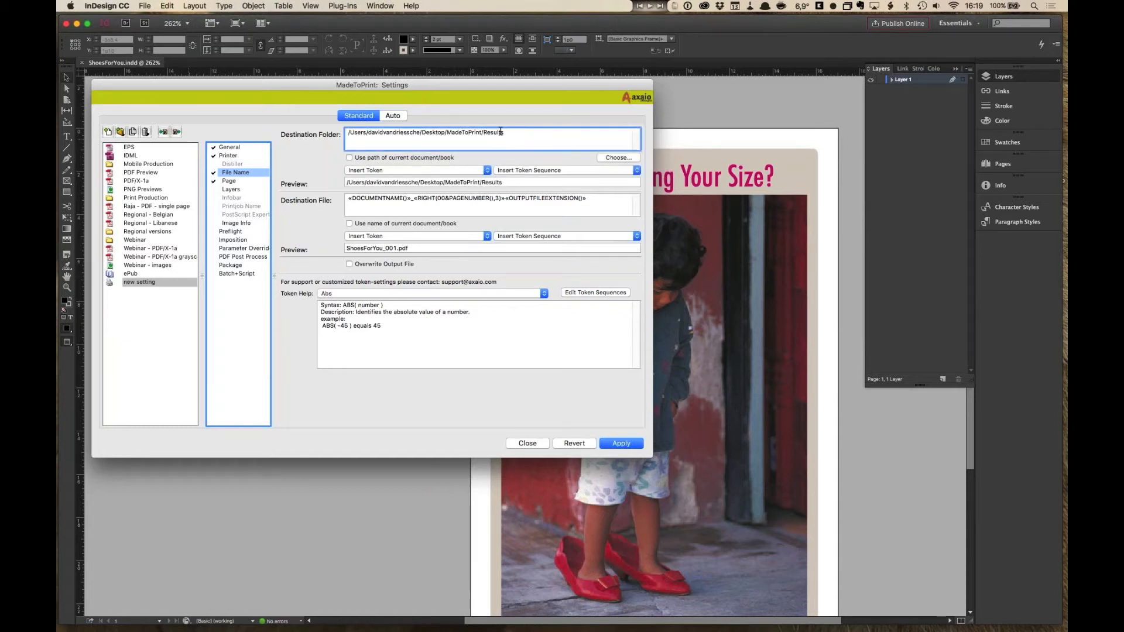
pyautogui.moveTo(507, 132); pyautogui.dragTo(323, 135)
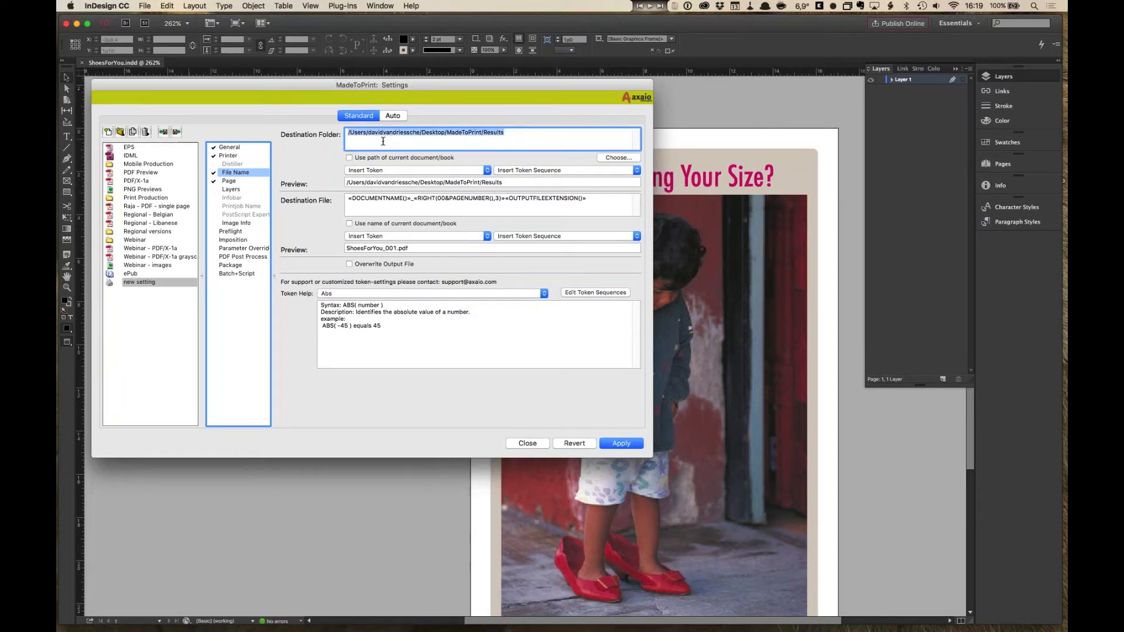
pyautogui.click(629, 160)
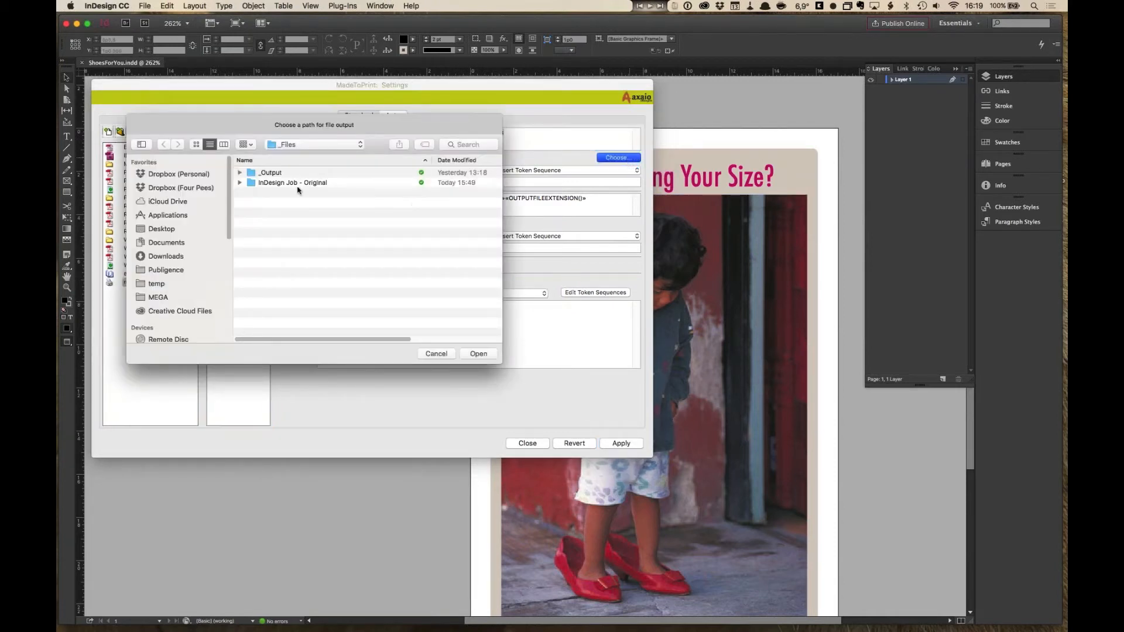
pyautogui.click(240, 174)
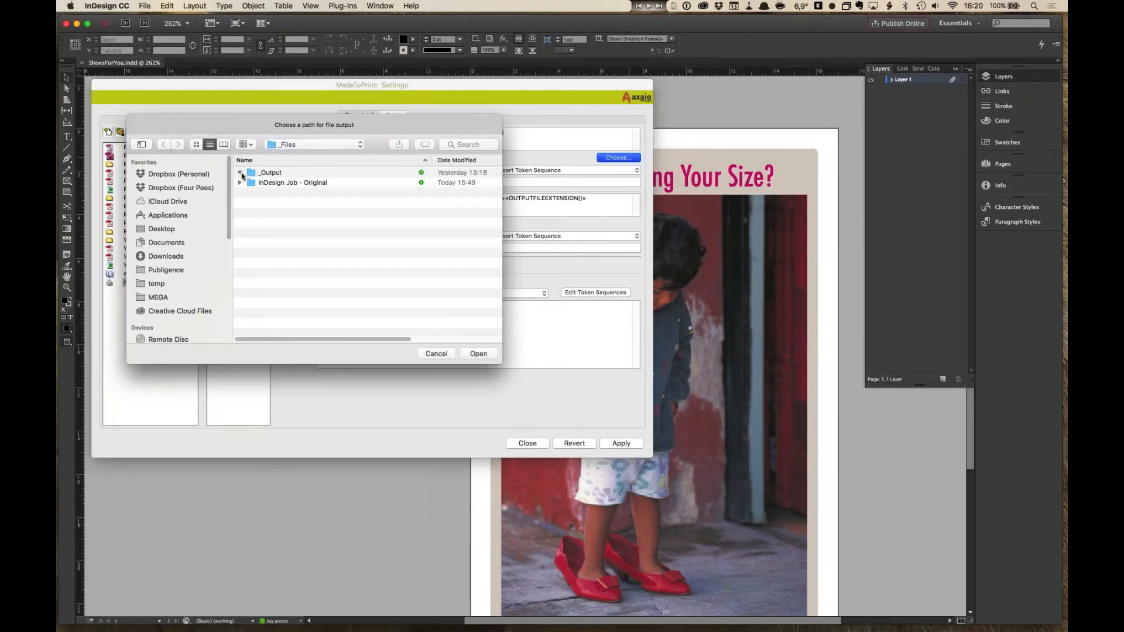
pyautogui.click(240, 173)
pyautogui.click(257, 175)
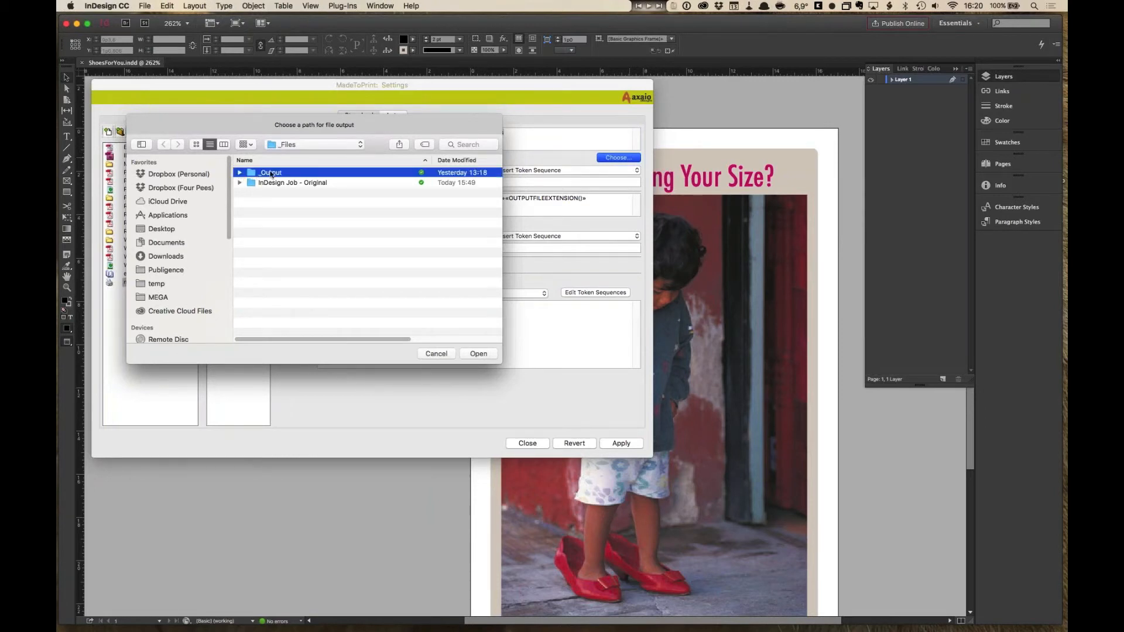
pyautogui.click(486, 354)
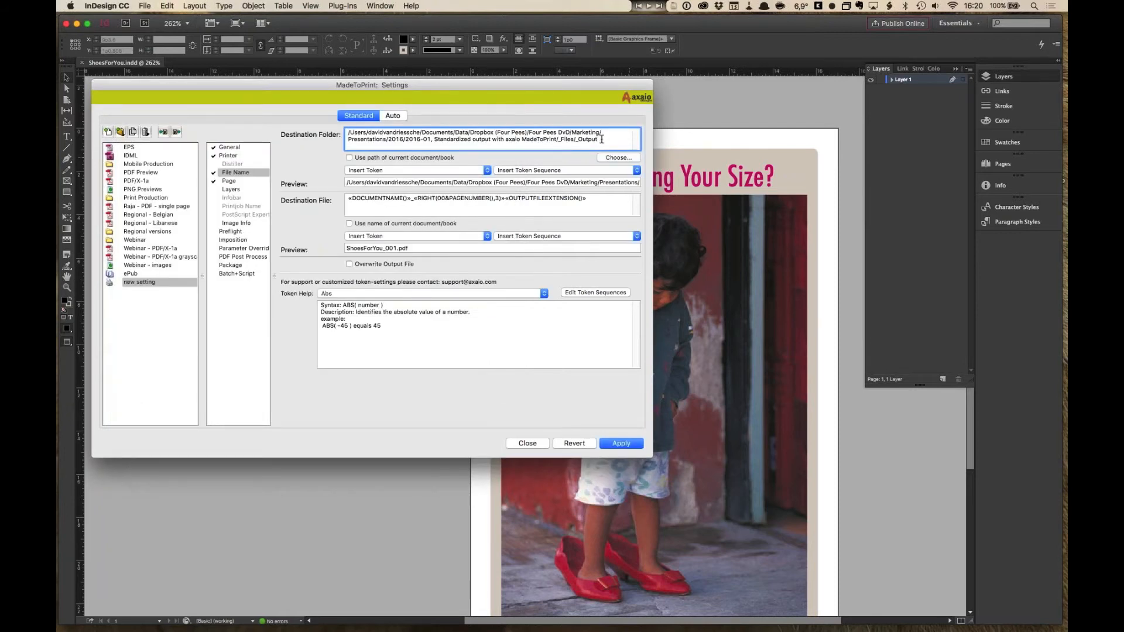
# - Append a Date token to the destination folder path after the _Output folder
pyautogui.moveTo(597, 139); pyautogui.dragTo(336, 135)
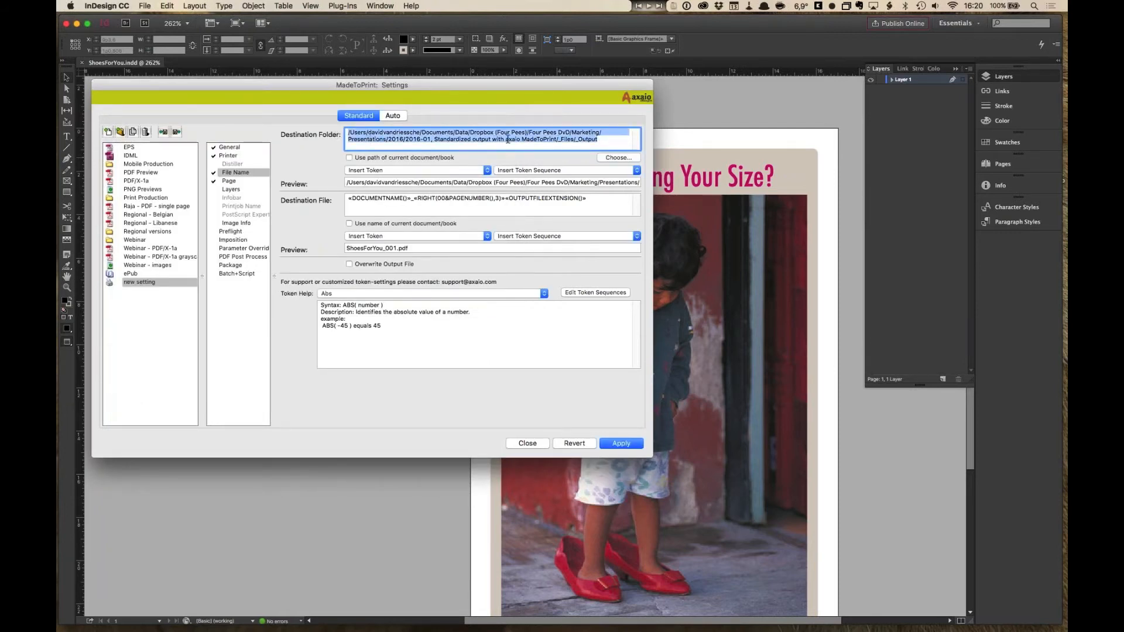
pyautogui.click(600, 142)
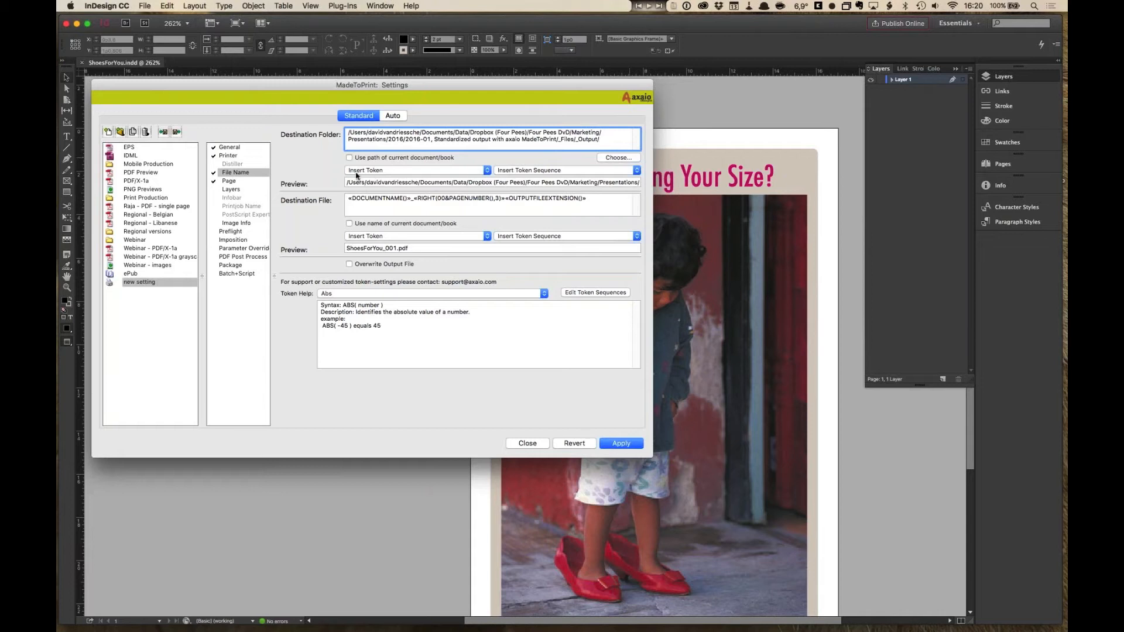
pyautogui.click(486, 170)
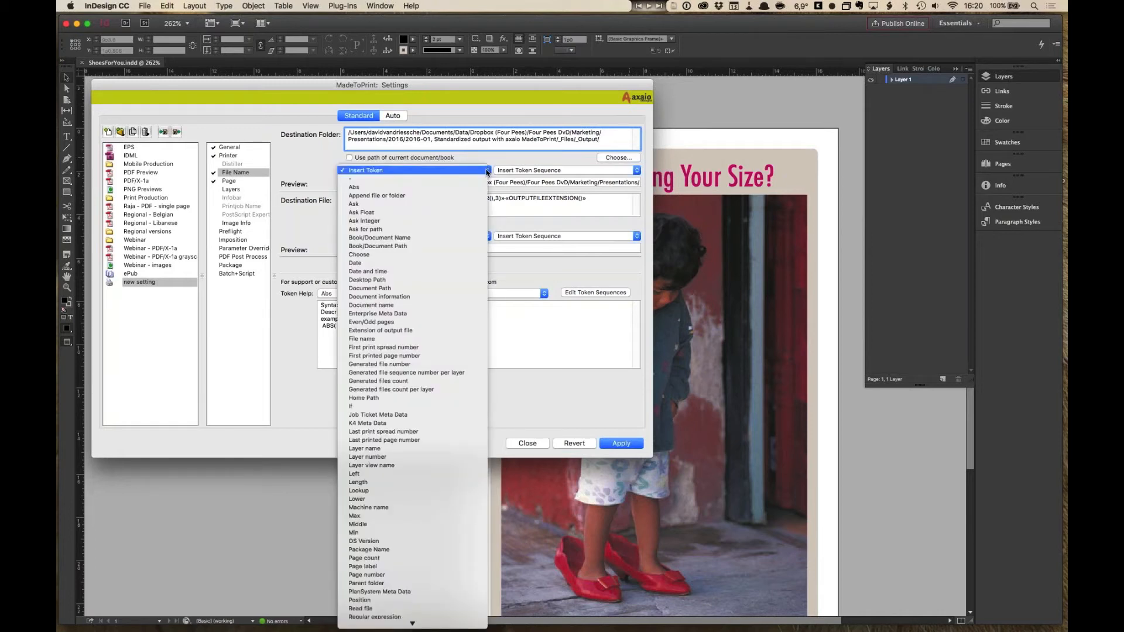
pyautogui.scroll(-5, 431, 411)
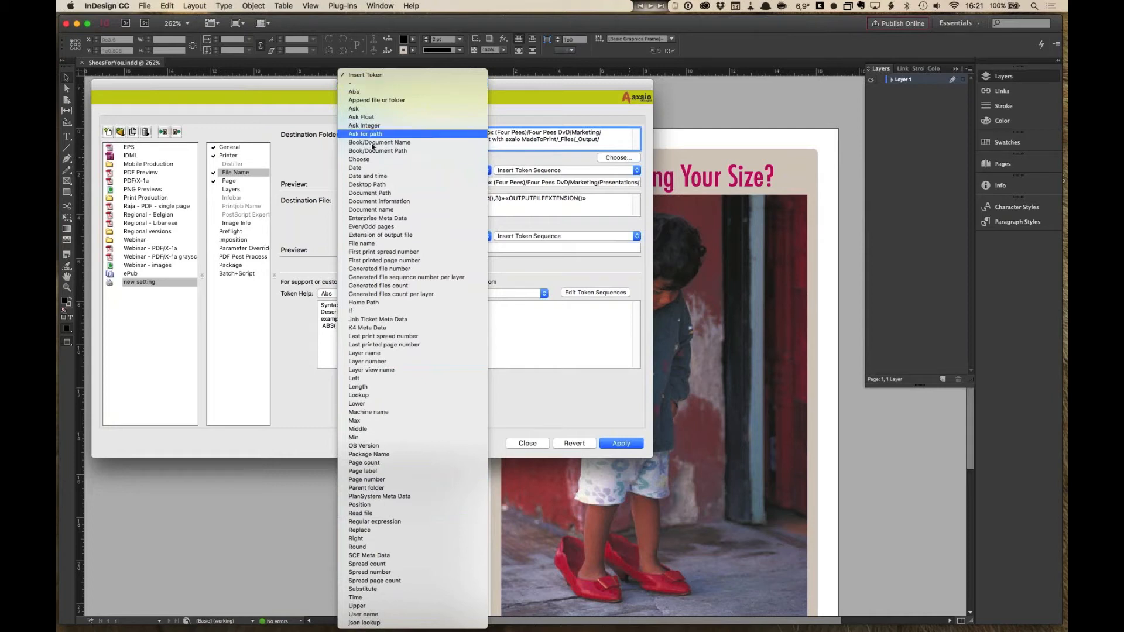
pyautogui.click(372, 170)
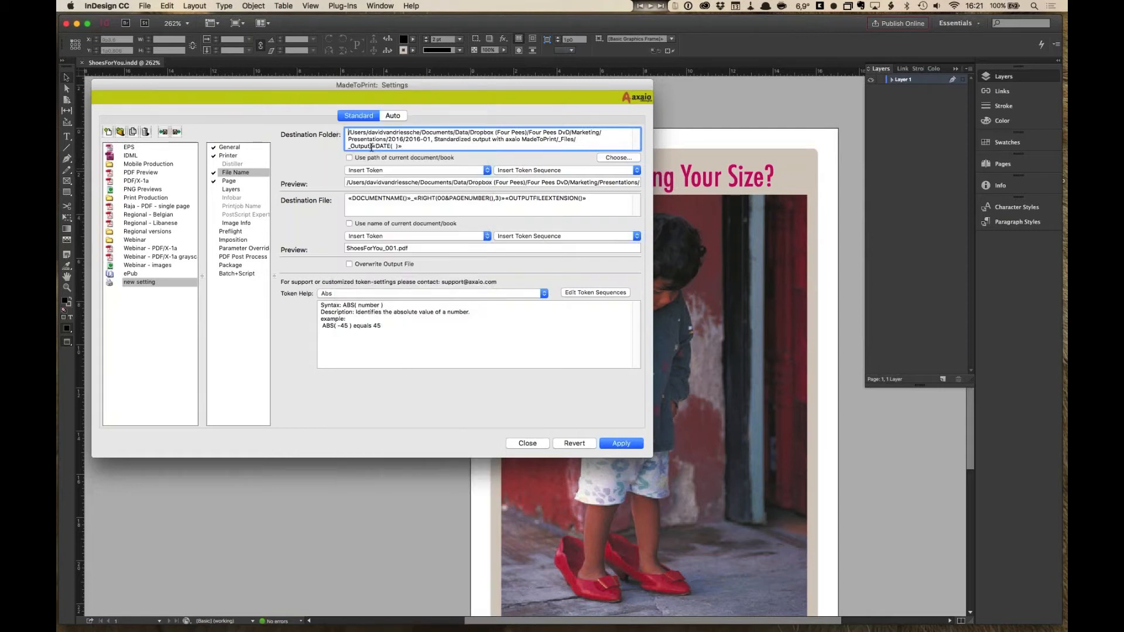
# - Look up the Date token's syntax in the token help
pyautogui.click(407, 146)
pyautogui.click(381, 295)
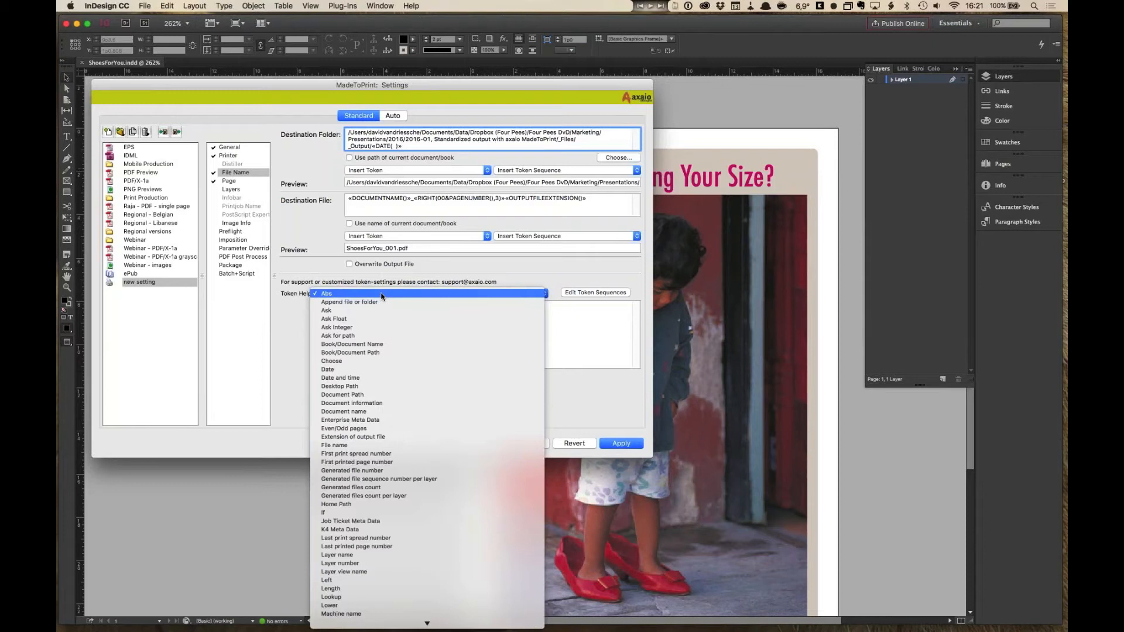
pyautogui.click(378, 370)
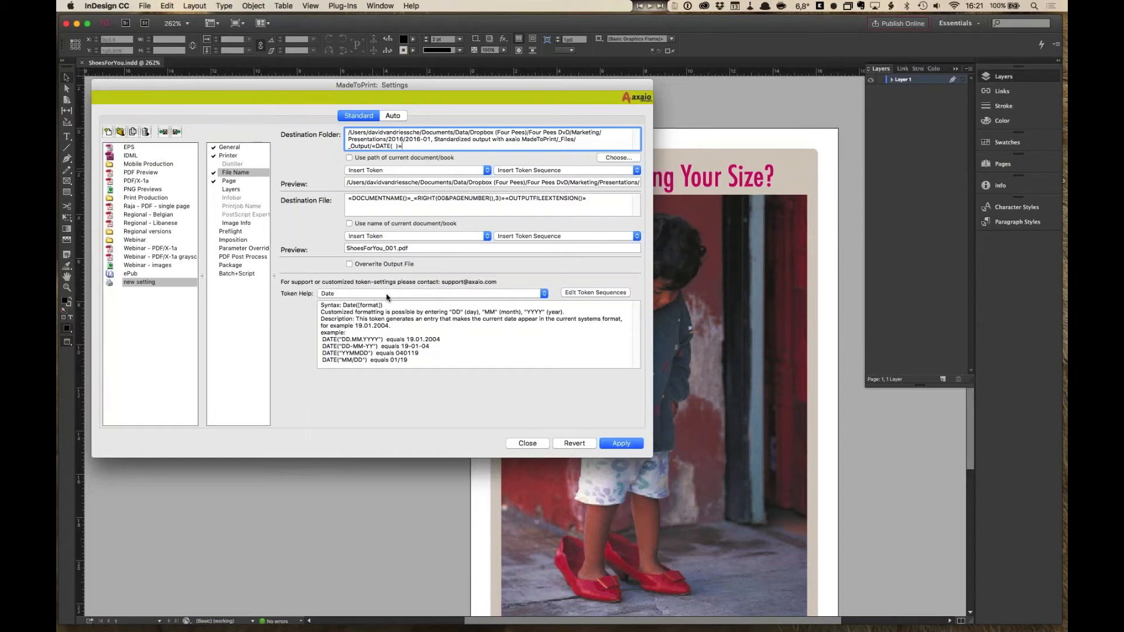
pyautogui.click(320, 310)
pyautogui.moveTo(320, 310); pyautogui.dragTo(387, 371)
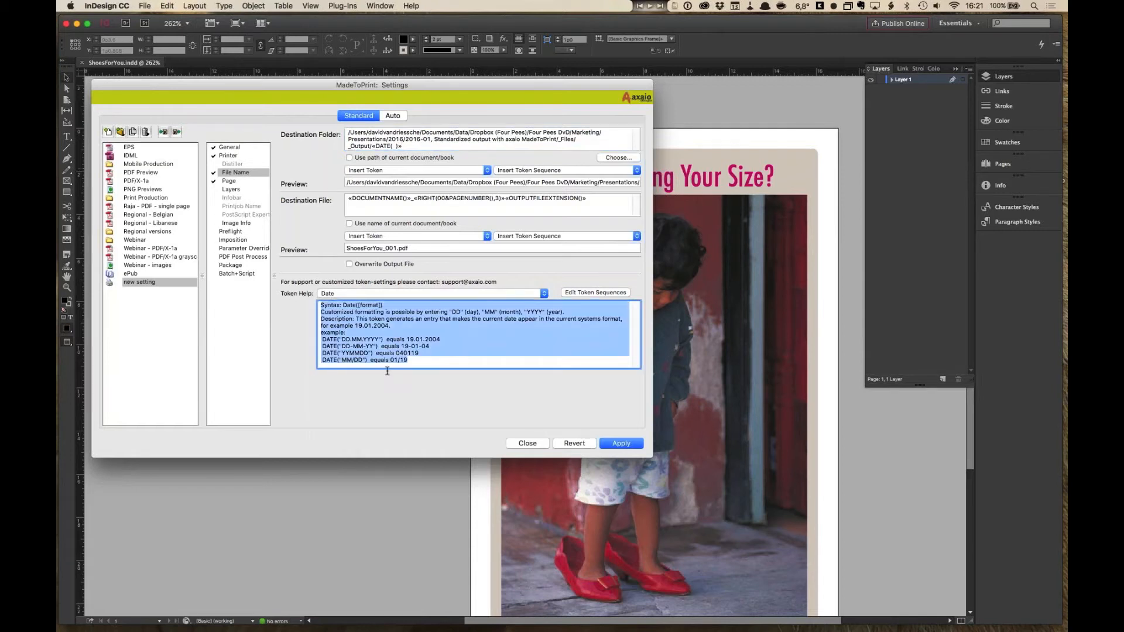
pyautogui.click(415, 362)
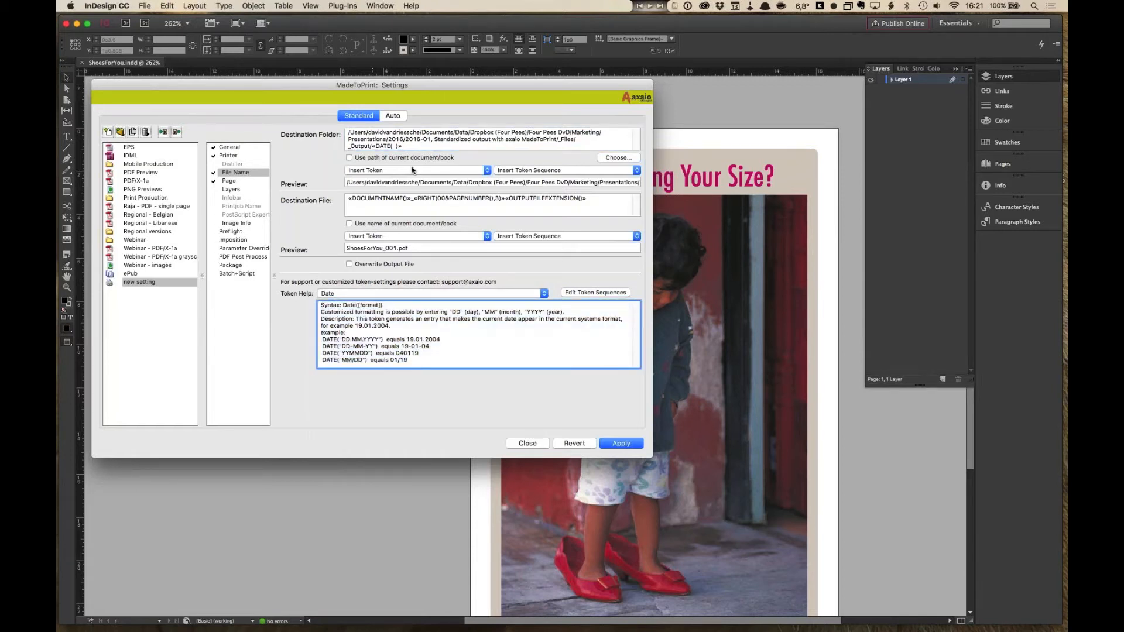
# - Set the Date token's format to "YYYY-MM" and add a PDF subfolder to the destination folder path
pyautogui.click(392, 146)
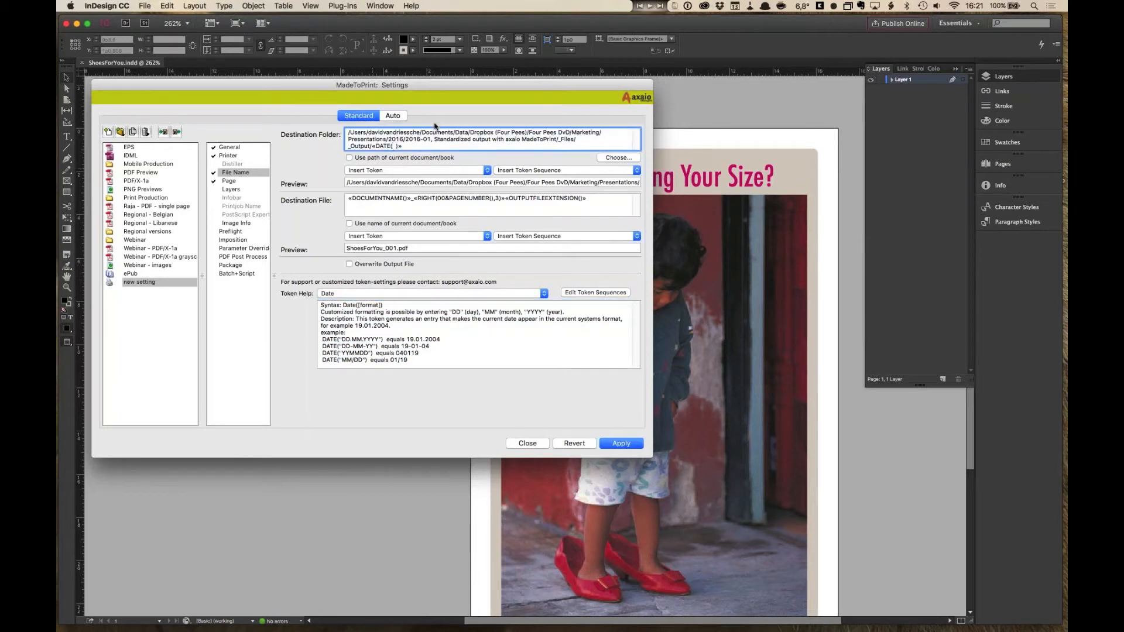
pyautogui.write('"YYYY-MM"')
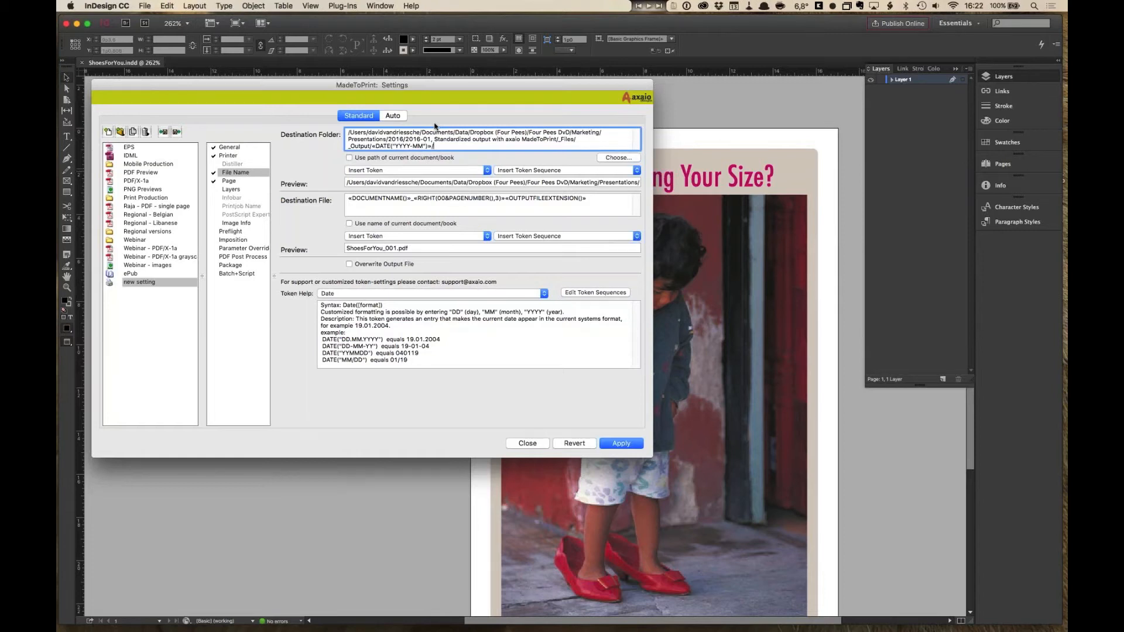
pyautogui.write('PDF')
pyautogui.moveTo(598, 182); pyautogui.dragTo(623, 182)
pyautogui.click(598, 182)
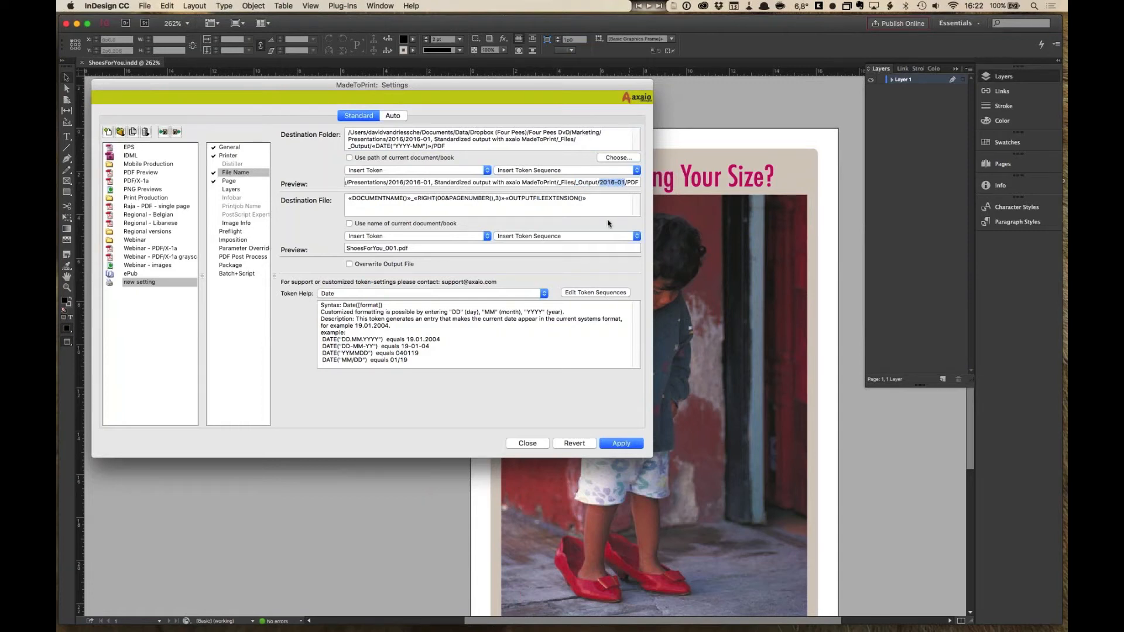
pyautogui.click(634, 182)
pyautogui.doubleClick(631, 182)
pyautogui.click(580, 142)
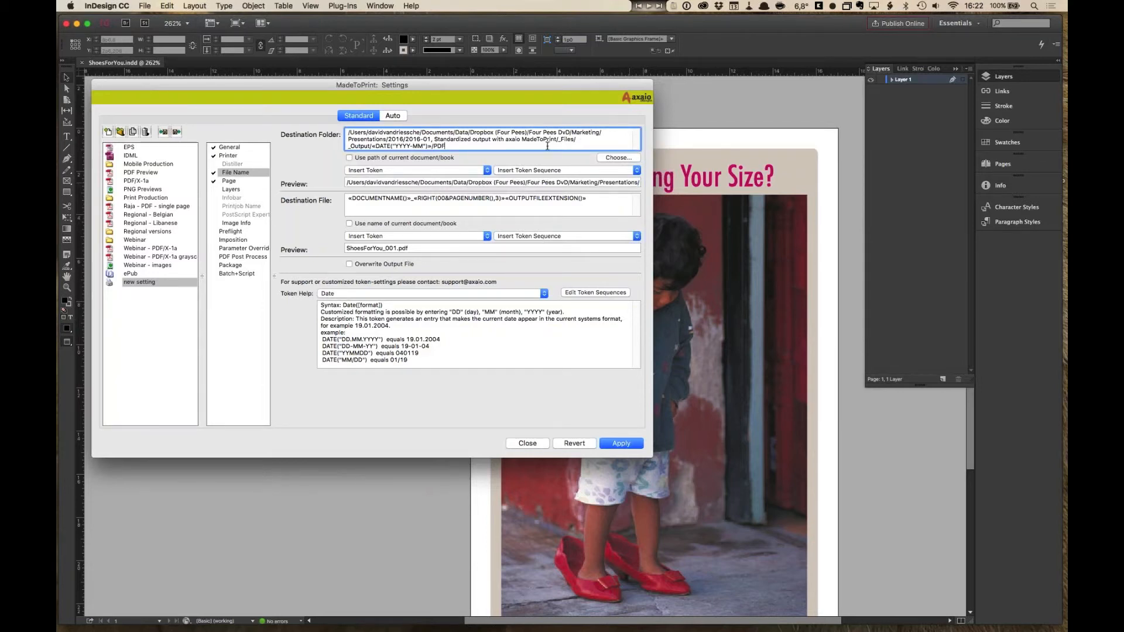
# - Replace the page-number part of the destination file name with PDF after the document name
pyautogui.click(422, 206)
pyautogui.moveTo(509, 203); pyautogui.dragTo(414, 200)
pyautogui.press('BackSpace')
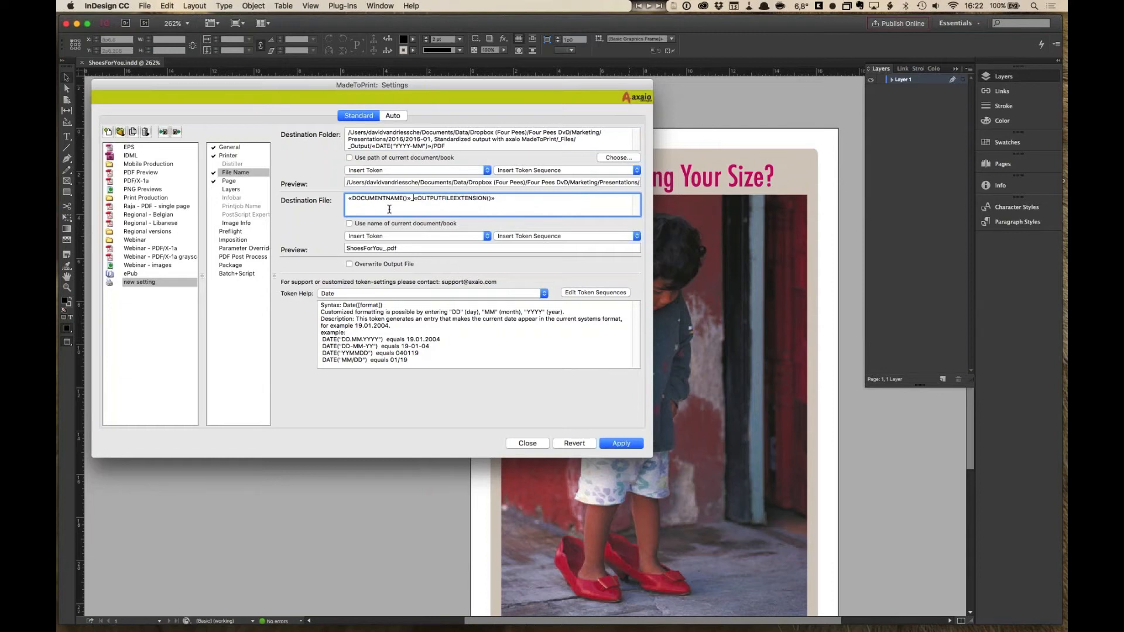
pyautogui.write('PDF')
pyautogui.moveTo(348, 198); pyautogui.dragTo(411, 201)
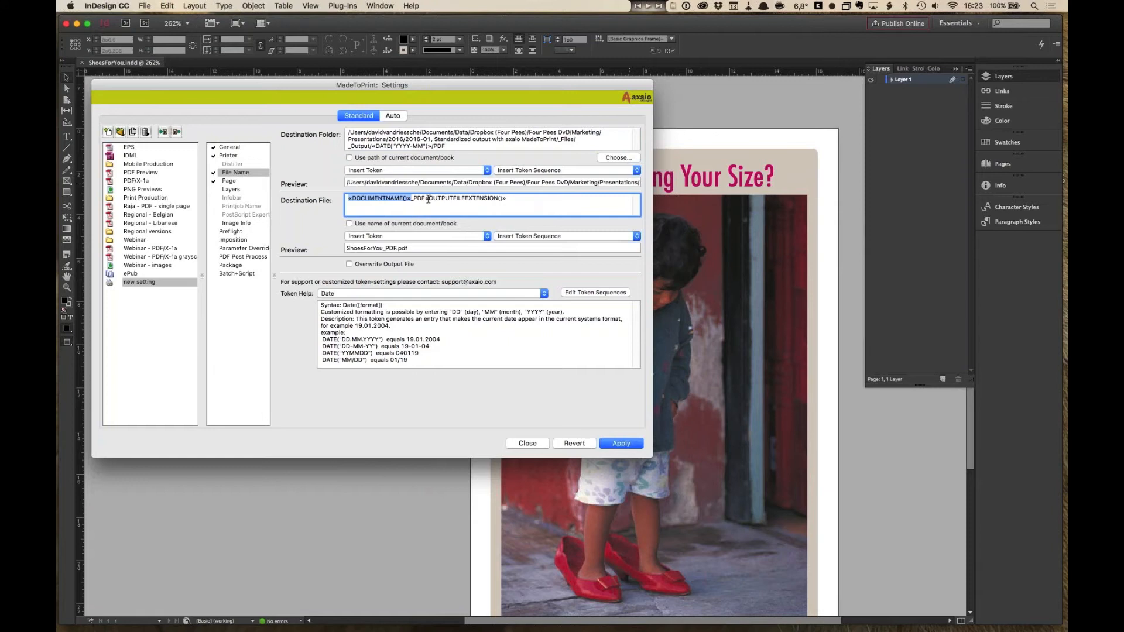
pyautogui.moveTo(426, 198); pyautogui.dragTo(492, 198)
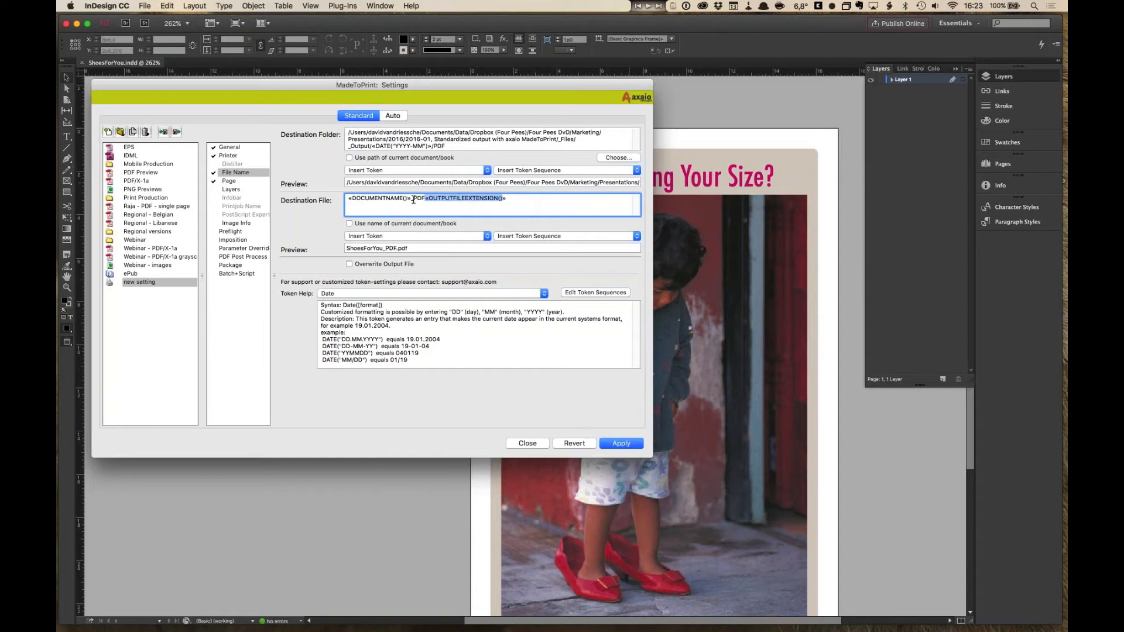
# - Examine the file name preview and the list of available file name tokens
pyautogui.moveTo(412, 250); pyautogui.dragTo(326, 248)
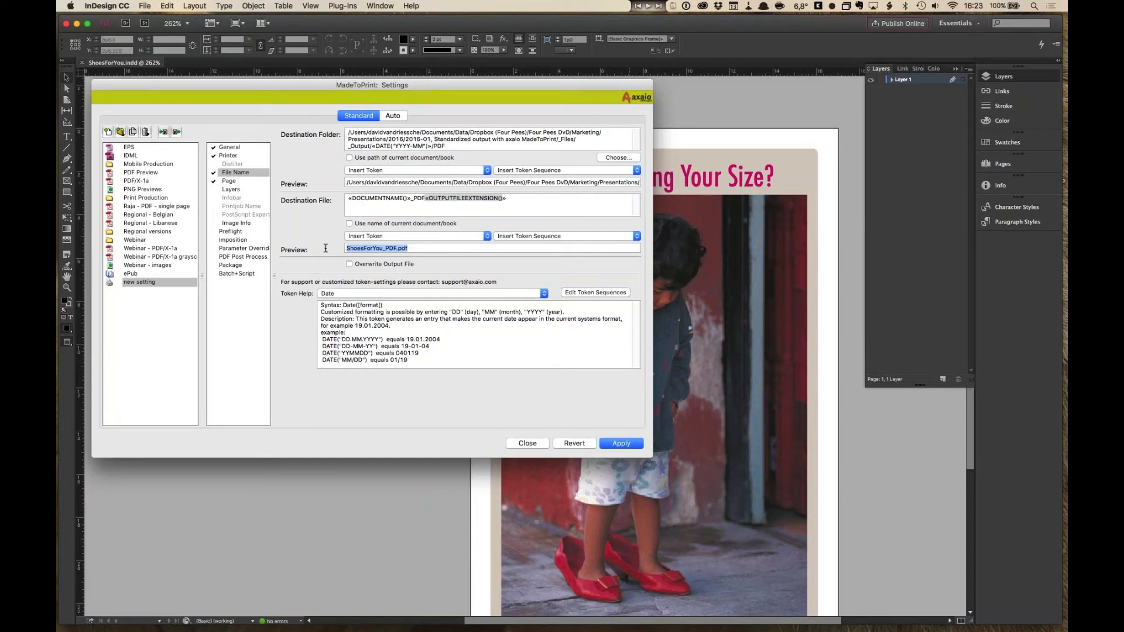
pyautogui.click(410, 248)
pyautogui.click(423, 236)
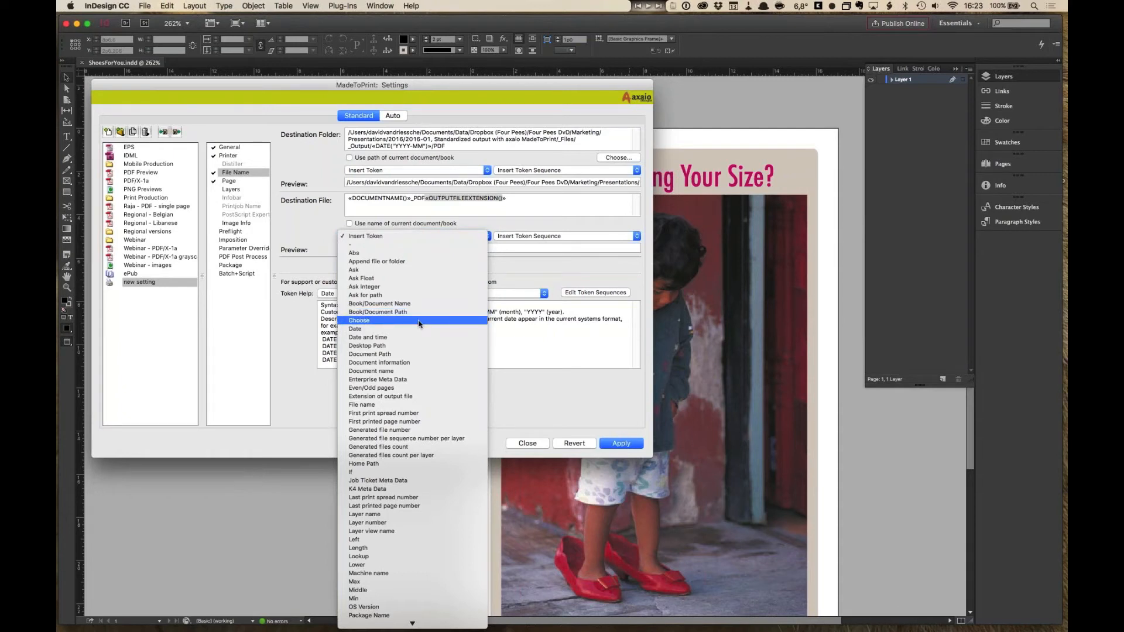
pyautogui.click(626, 379)
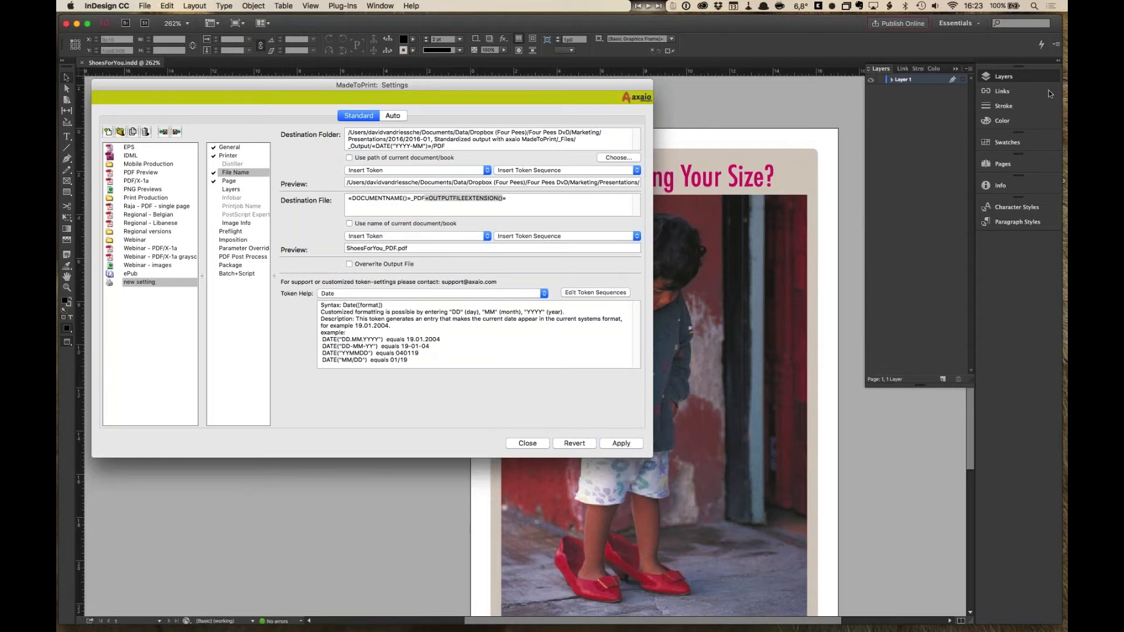
pyautogui.click(879, 48)
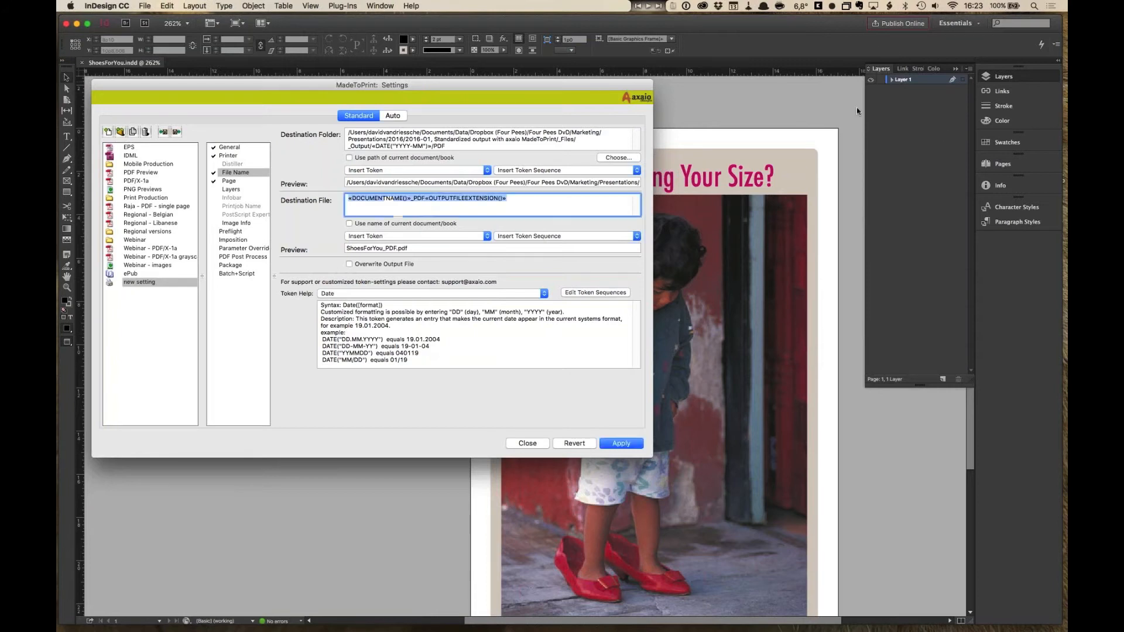
pyautogui.click(444, 249)
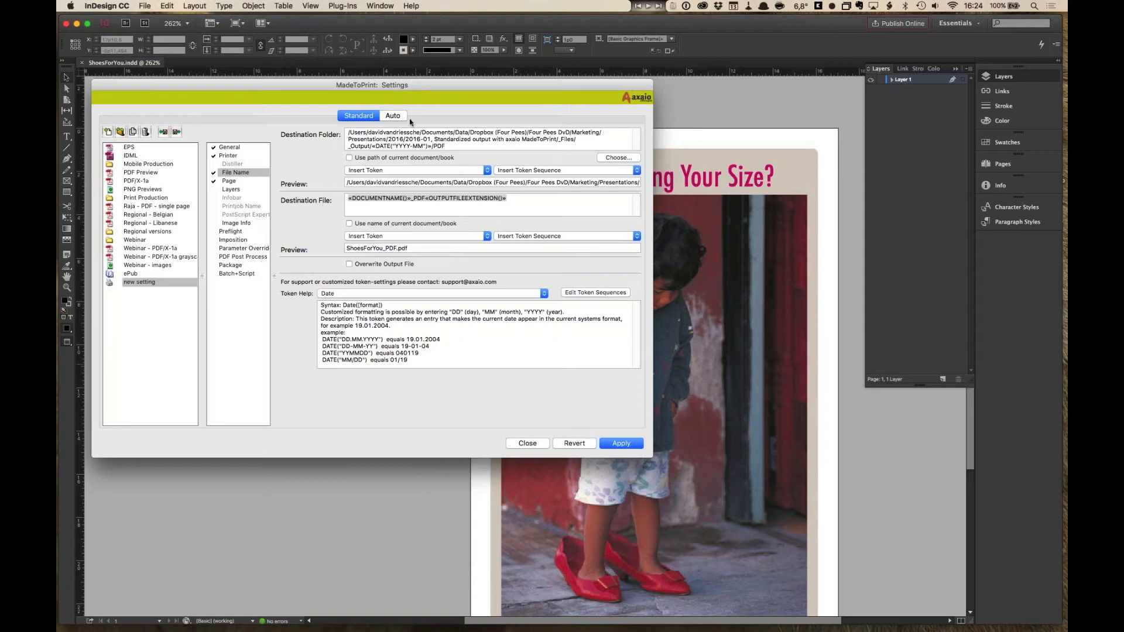
# - Review the Page section's single page output and page box options
pyautogui.click(439, 205)
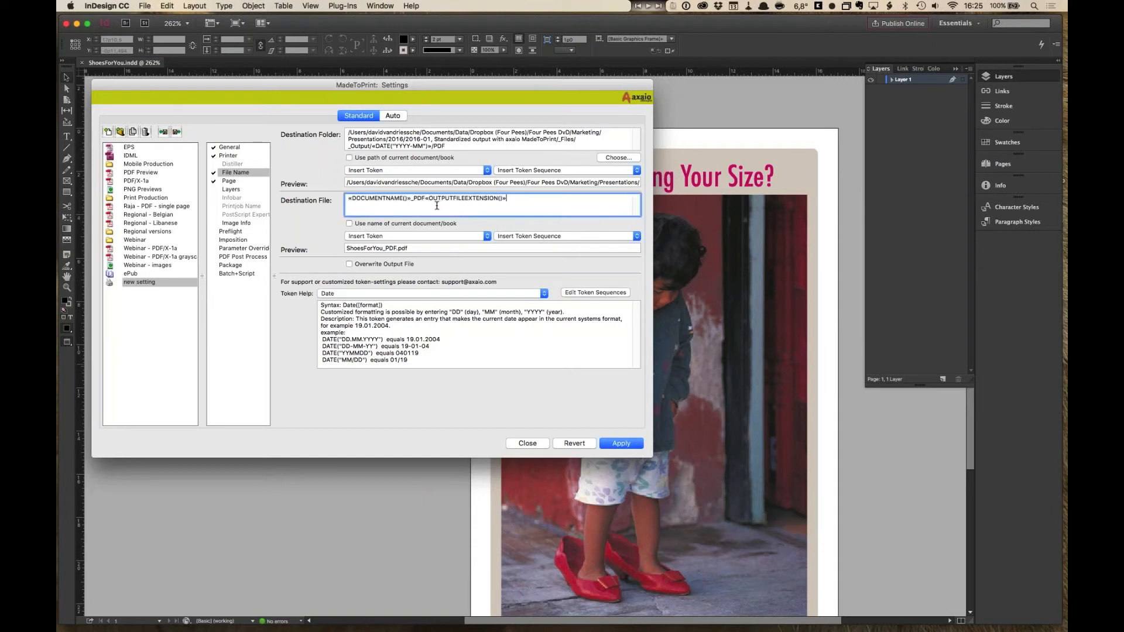
pyautogui.click(229, 181)
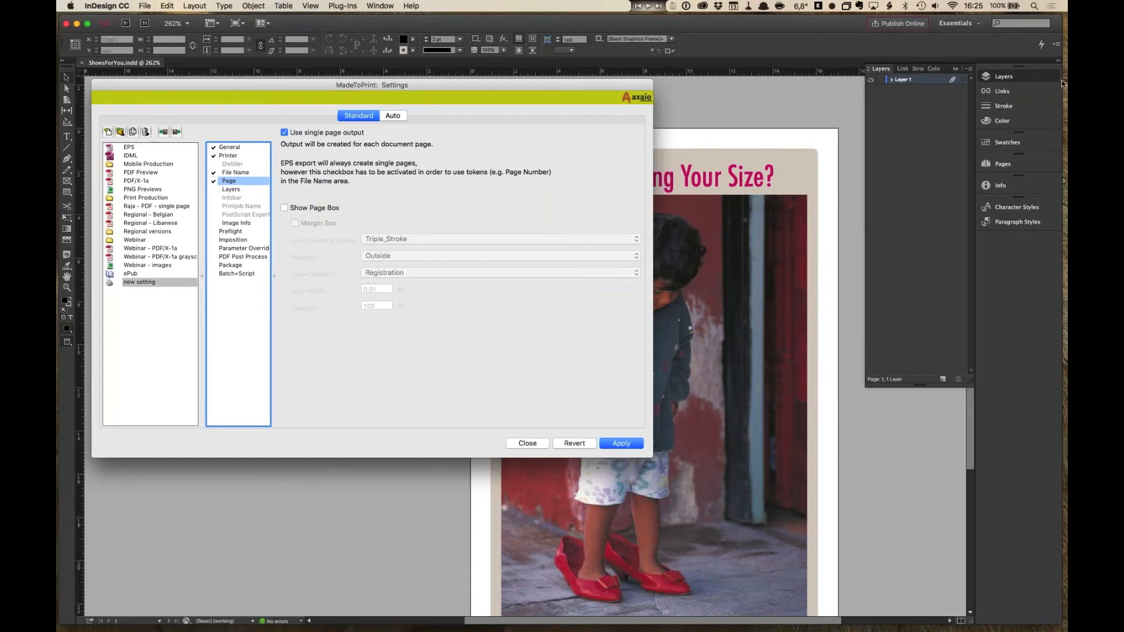
pyautogui.click(284, 209)
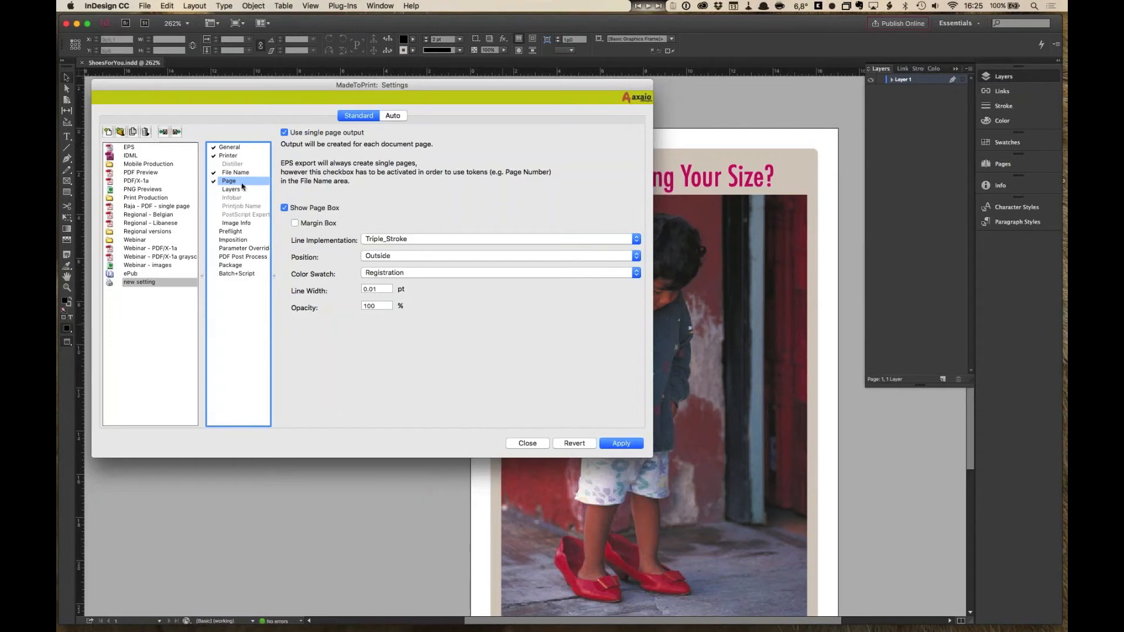
pyautogui.click(285, 208)
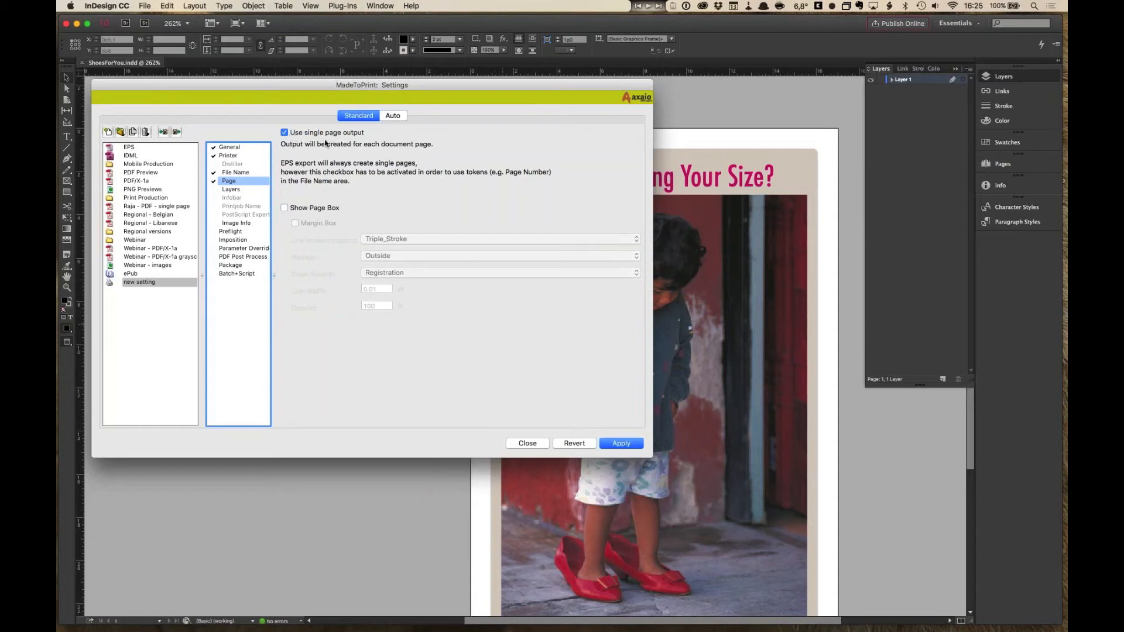
pyautogui.click(285, 134)
pyautogui.click(285, 133)
# - Review the Layers print mode options and the Image Info section
pyautogui.click(236, 190)
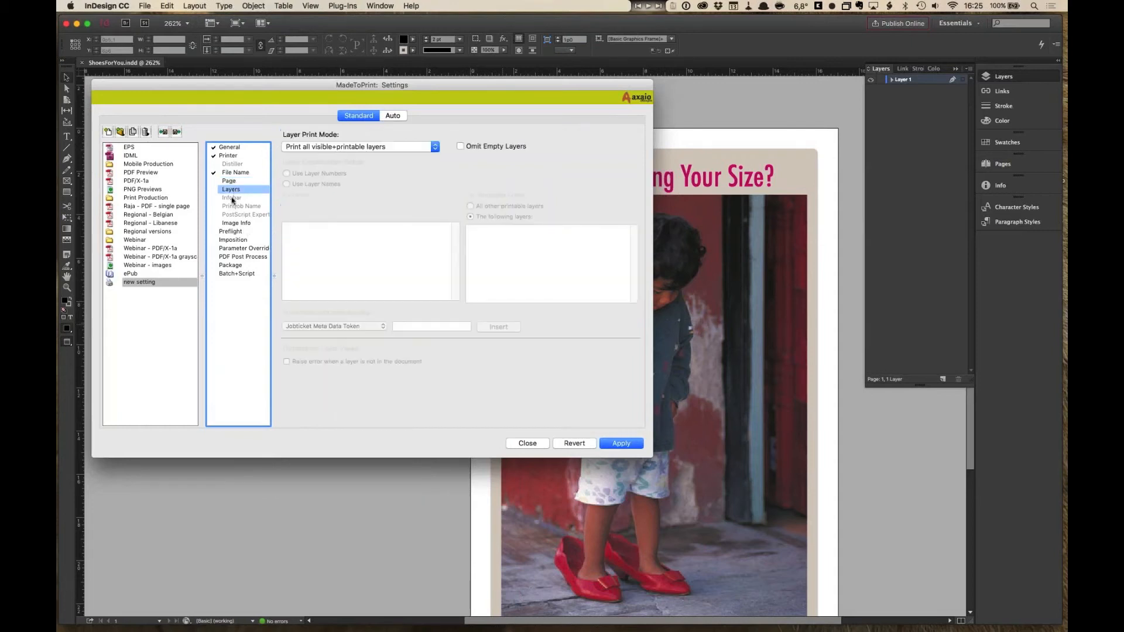
pyautogui.click(435, 147)
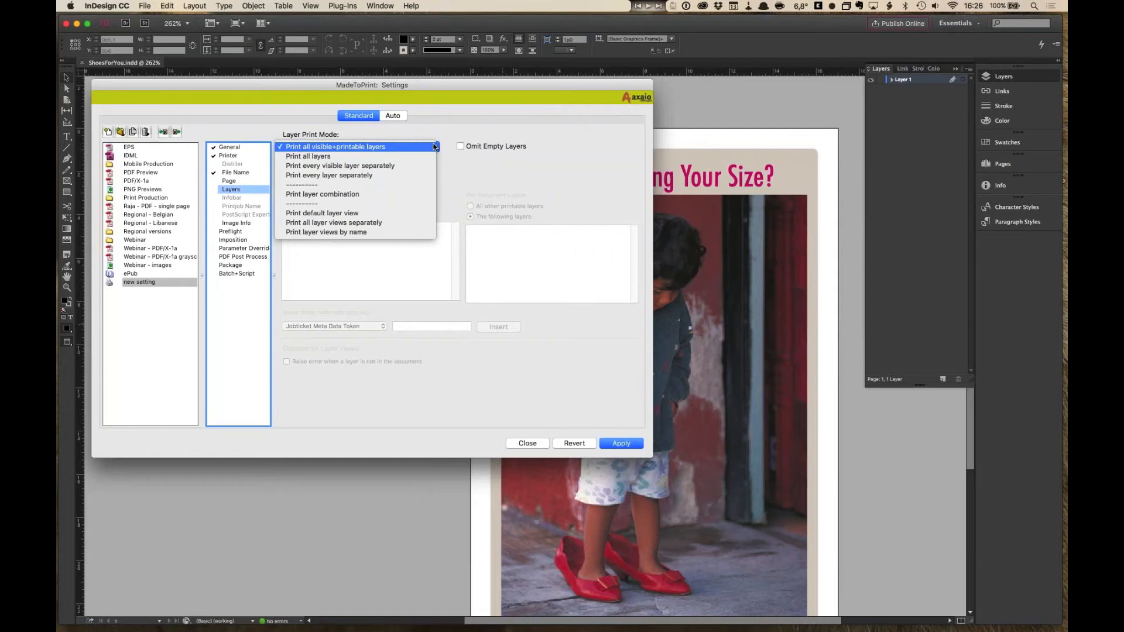
pyautogui.click(474, 196)
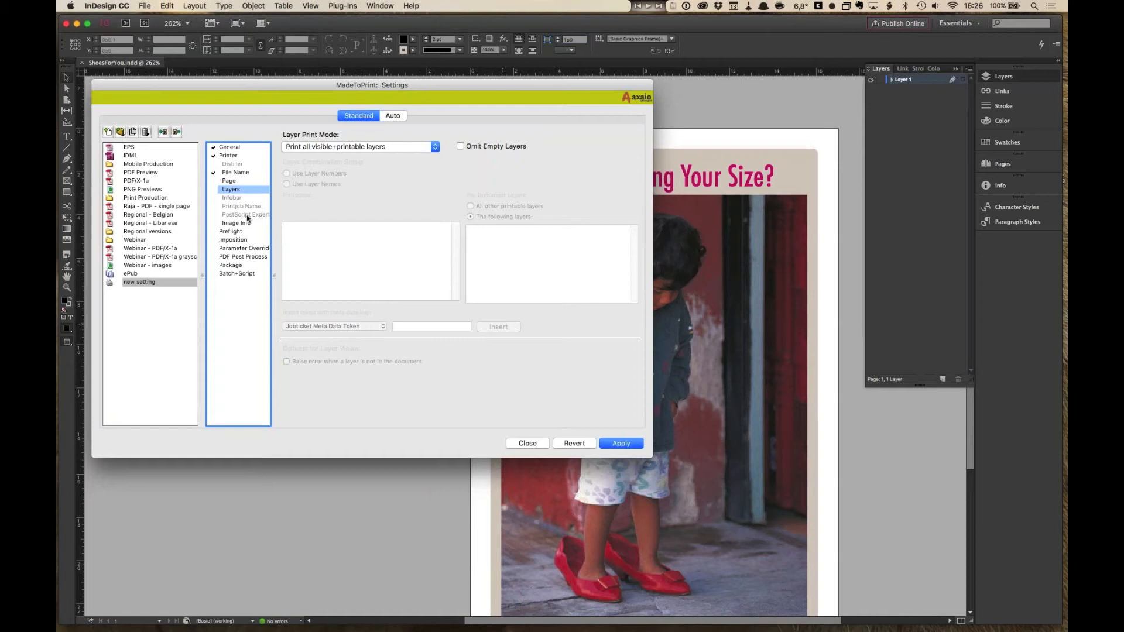
pyautogui.click(235, 224)
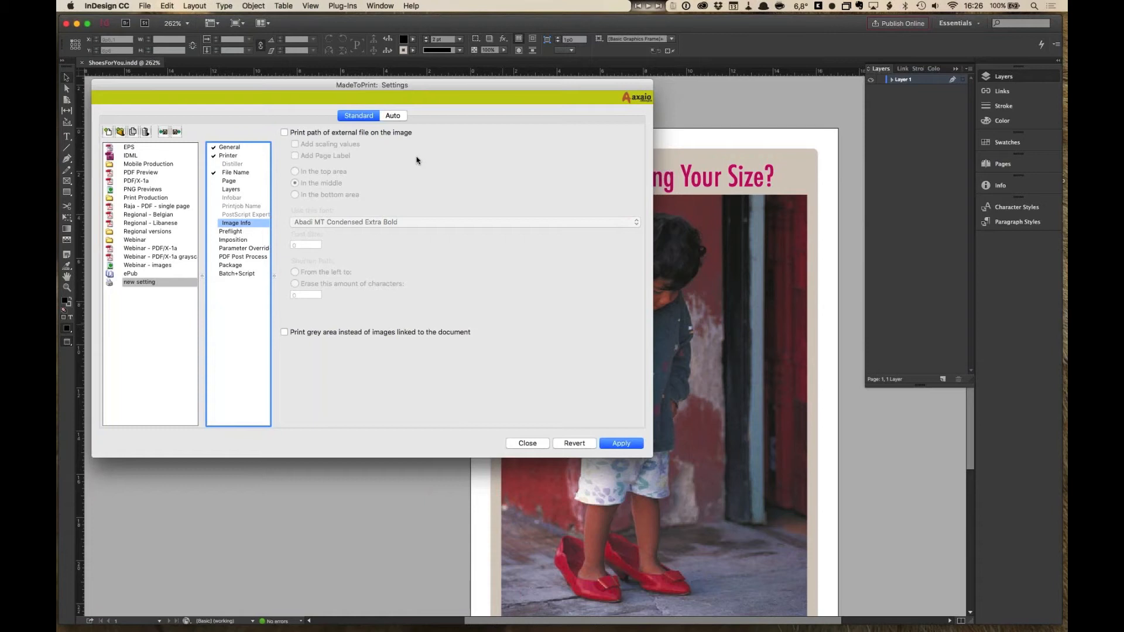
# - Activate Preflight with updating modified links and searching missing fonts in subfolders, and enable InDesign Preflight
pyautogui.click(249, 232)
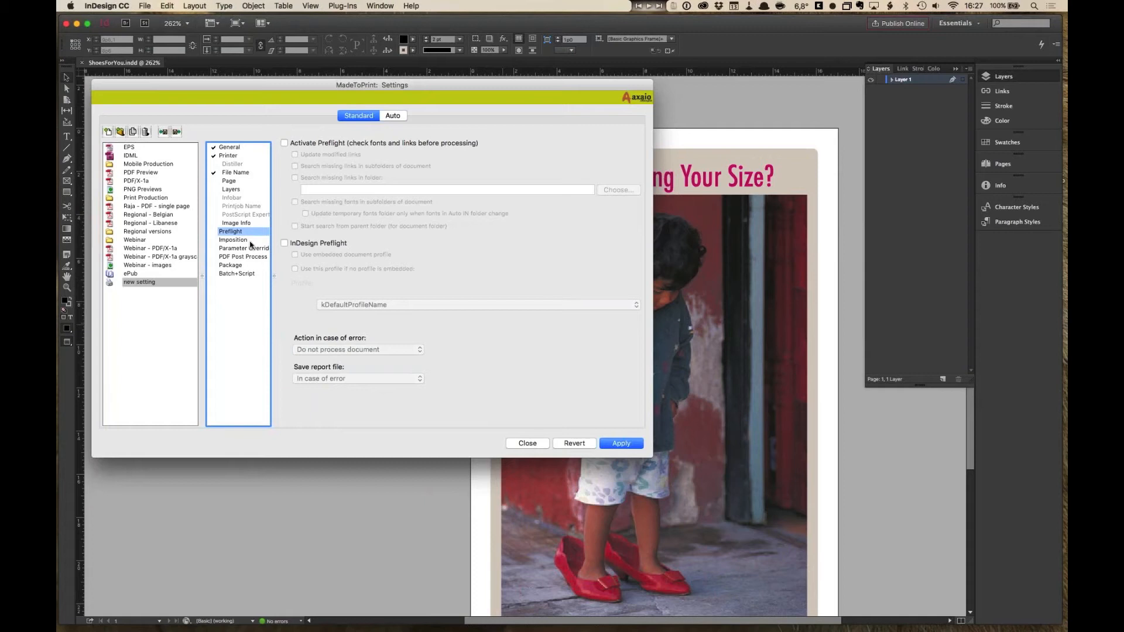
pyautogui.click(284, 144)
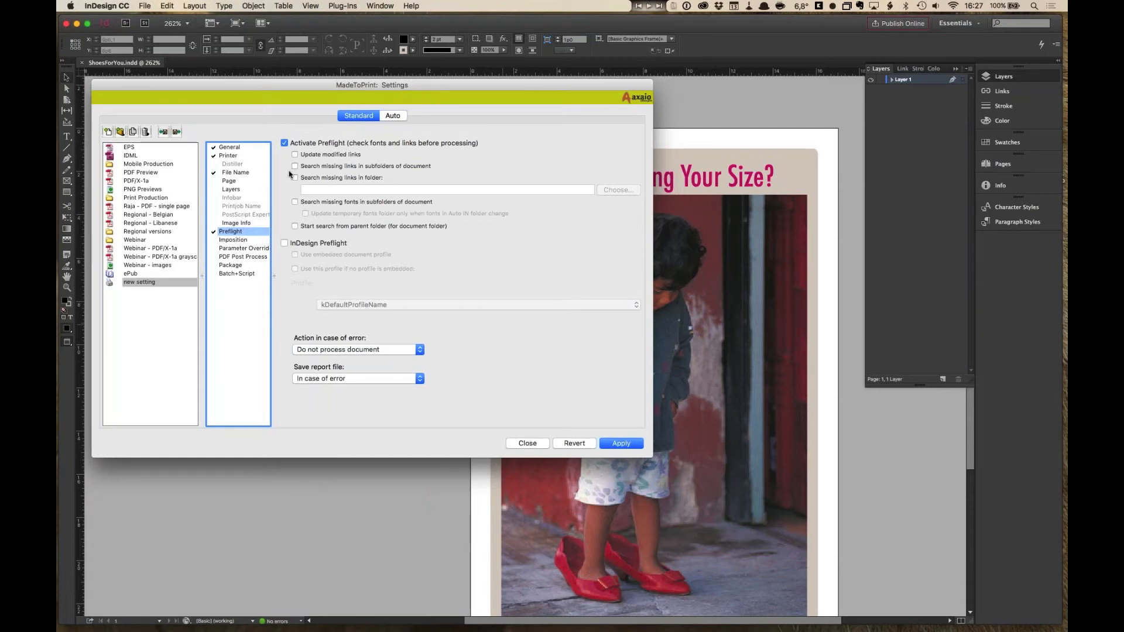
pyautogui.click(294, 155)
pyautogui.click(295, 202)
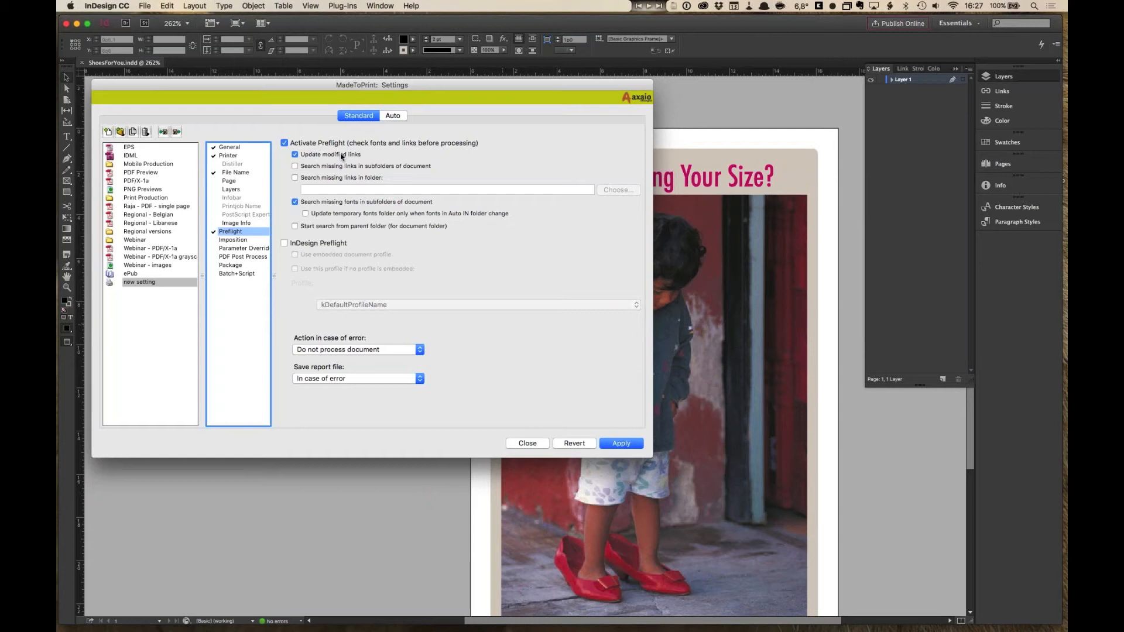
pyautogui.click(284, 243)
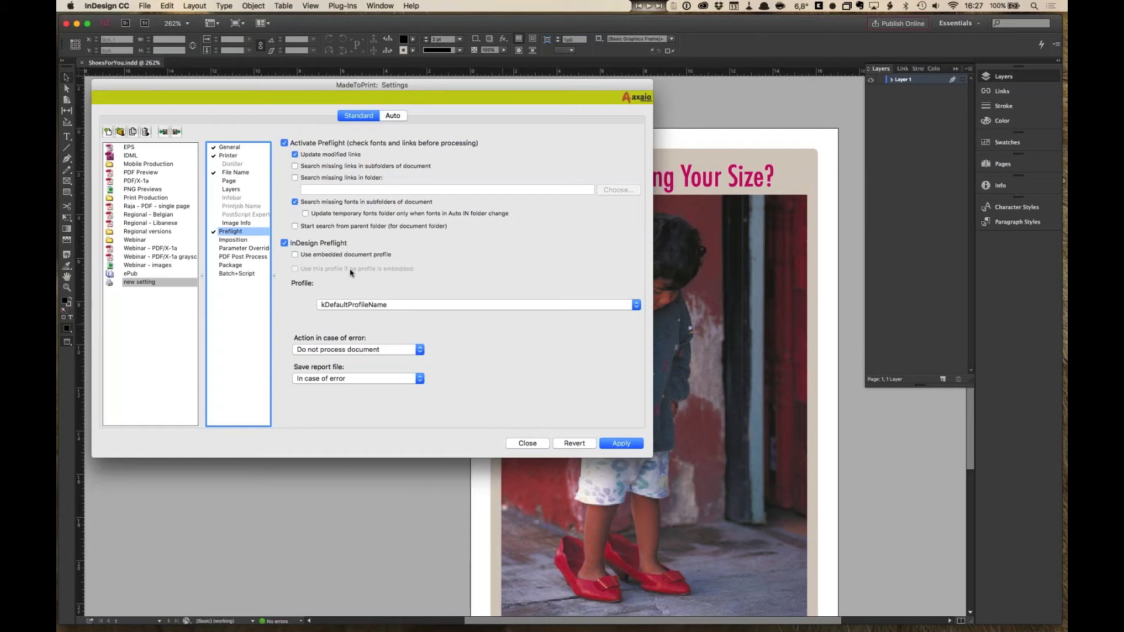
pyautogui.click(374, 305)
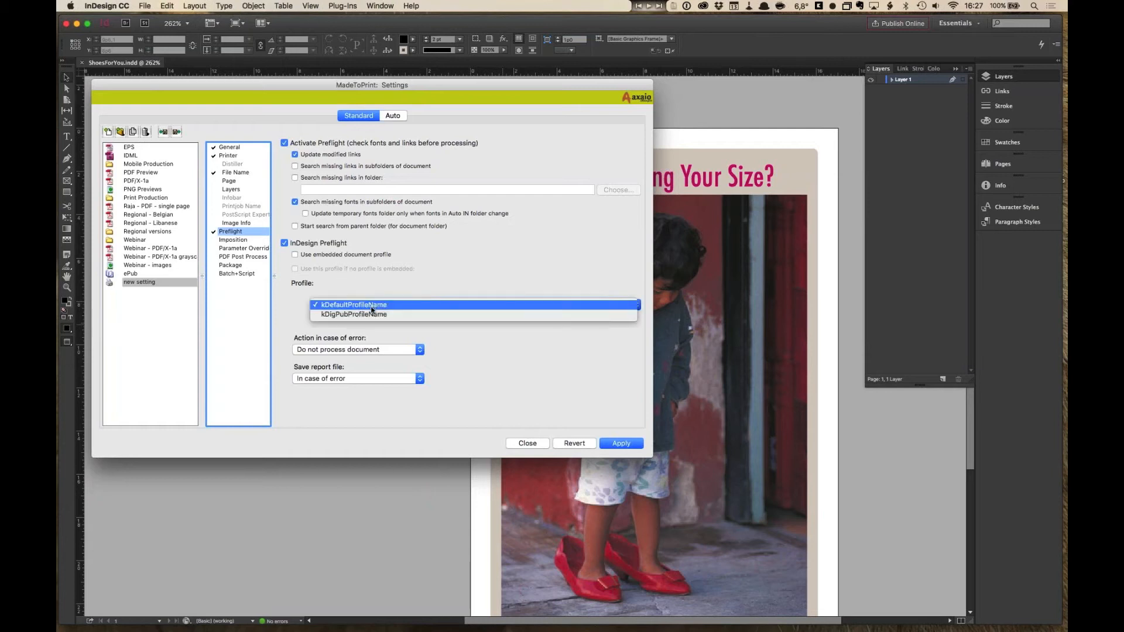
pyautogui.click(371, 317)
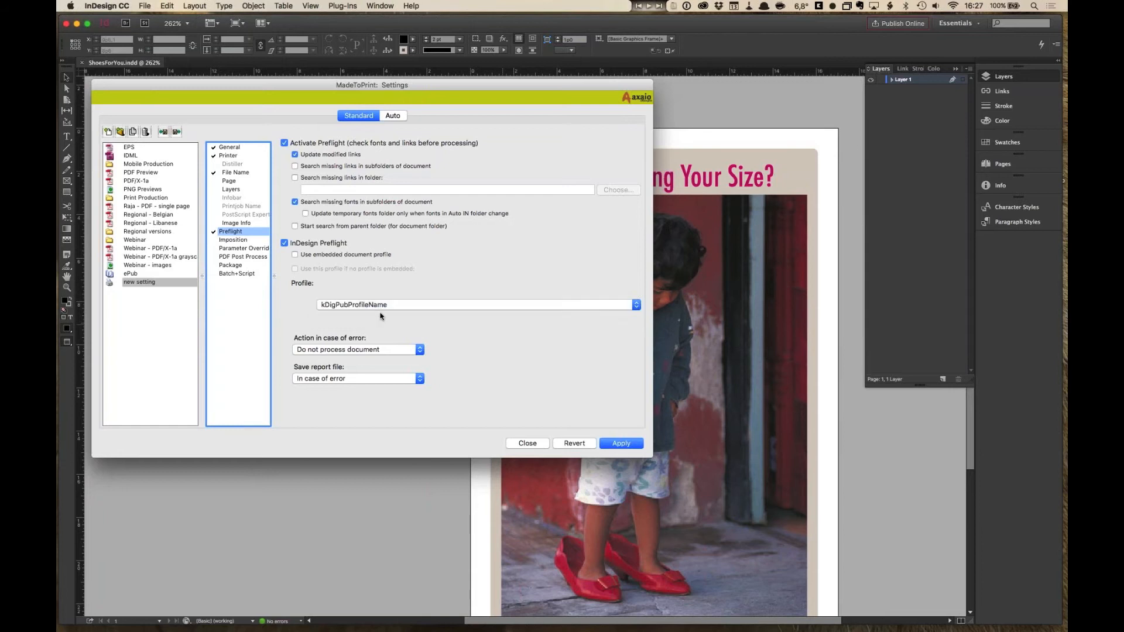
pyautogui.click(381, 305)
pyautogui.click(381, 297)
# - Set the preflight error action to Halt processing and show error and the report file to In case of error
pyautogui.click(418, 350)
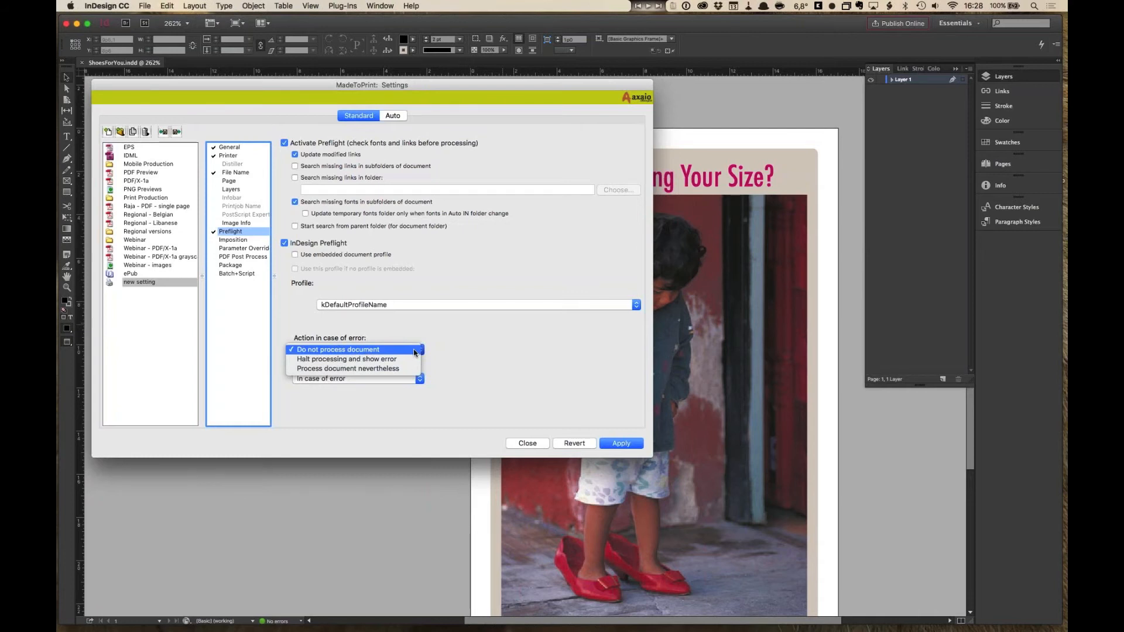
pyautogui.click(414, 350)
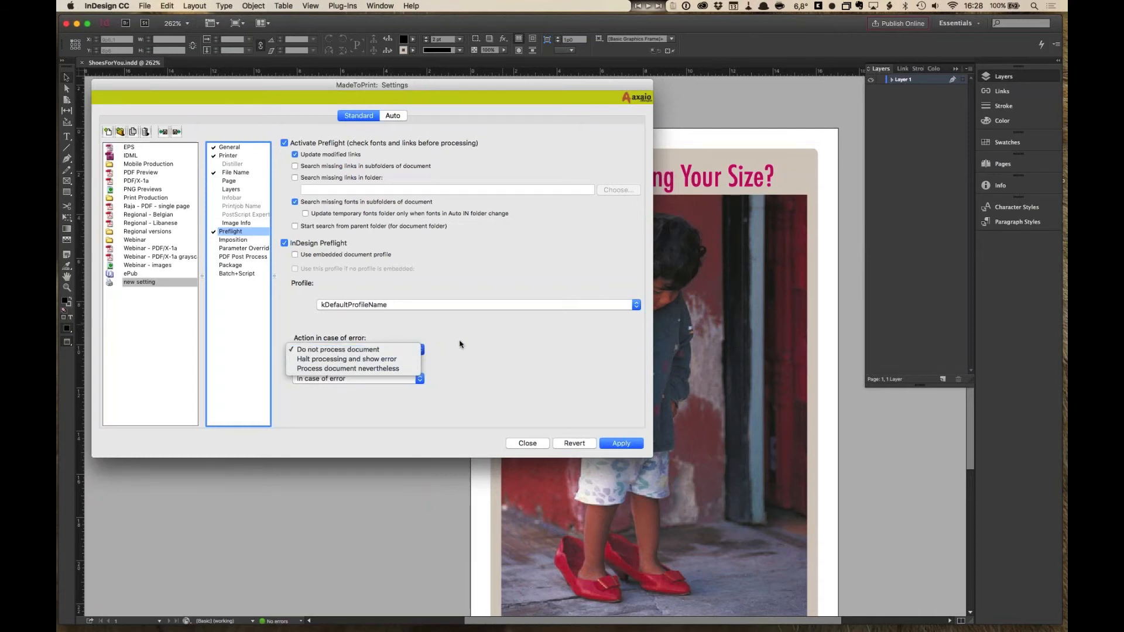
pyautogui.click(369, 381)
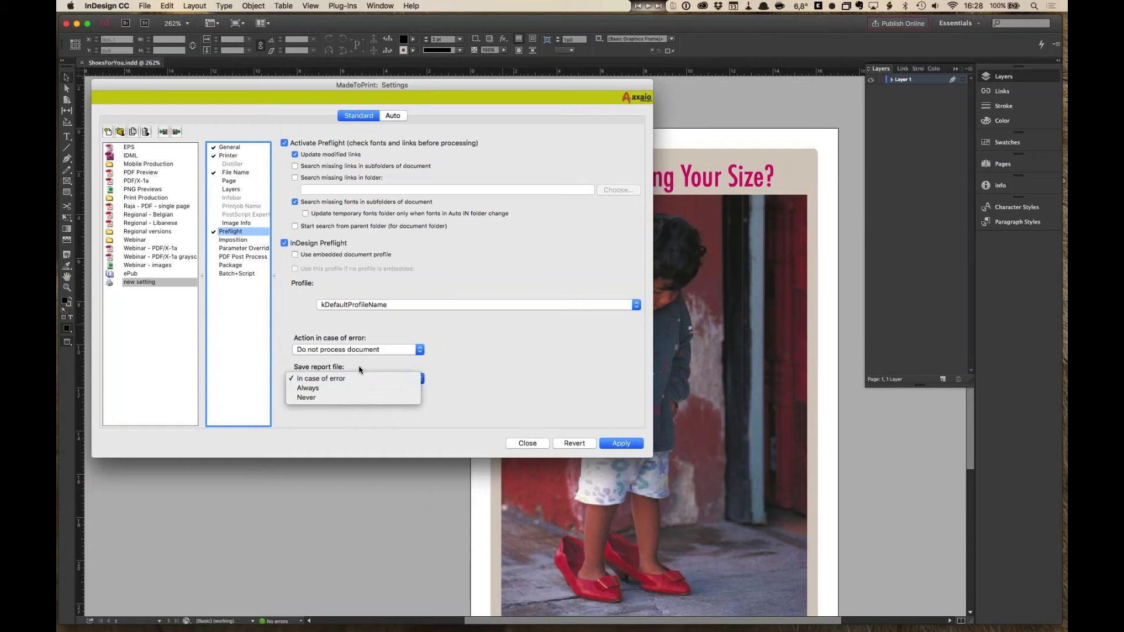
pyautogui.click(364, 353)
pyautogui.click(363, 350)
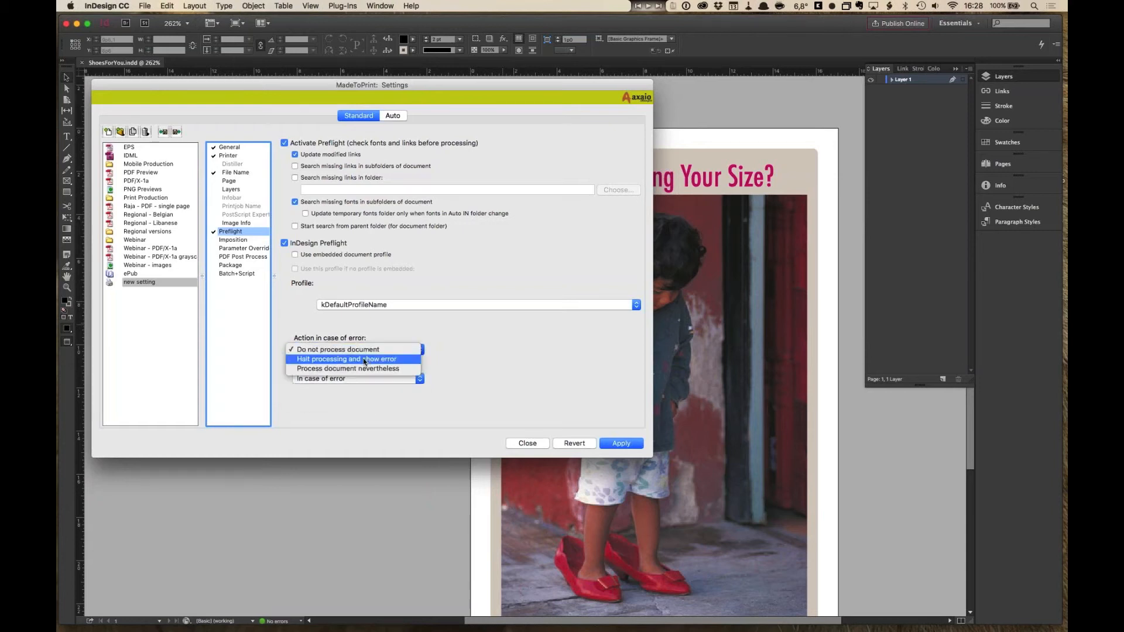
pyautogui.click(363, 358)
pyautogui.click(361, 379)
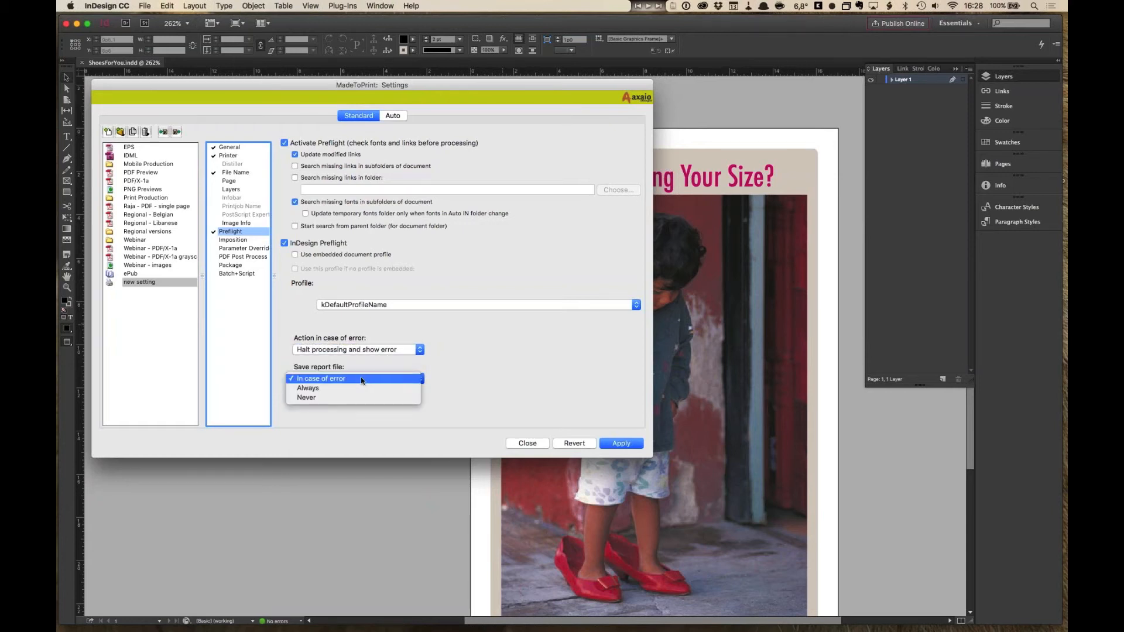
pyautogui.click(361, 379)
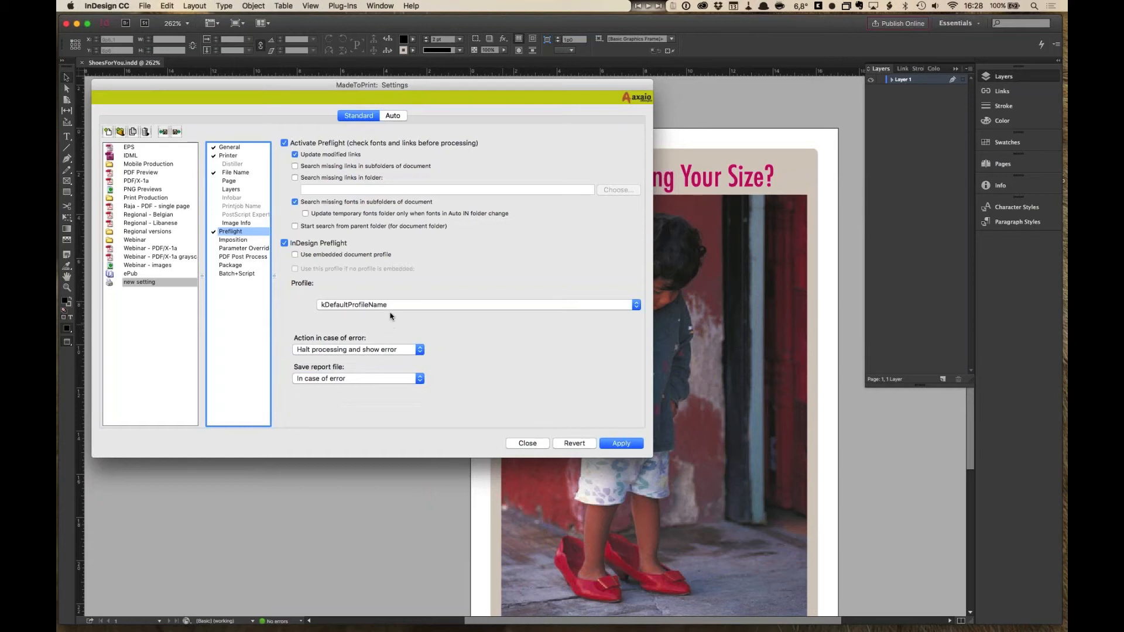
# - Activate PDF Post Process for the output setting
pyautogui.click(240, 239)
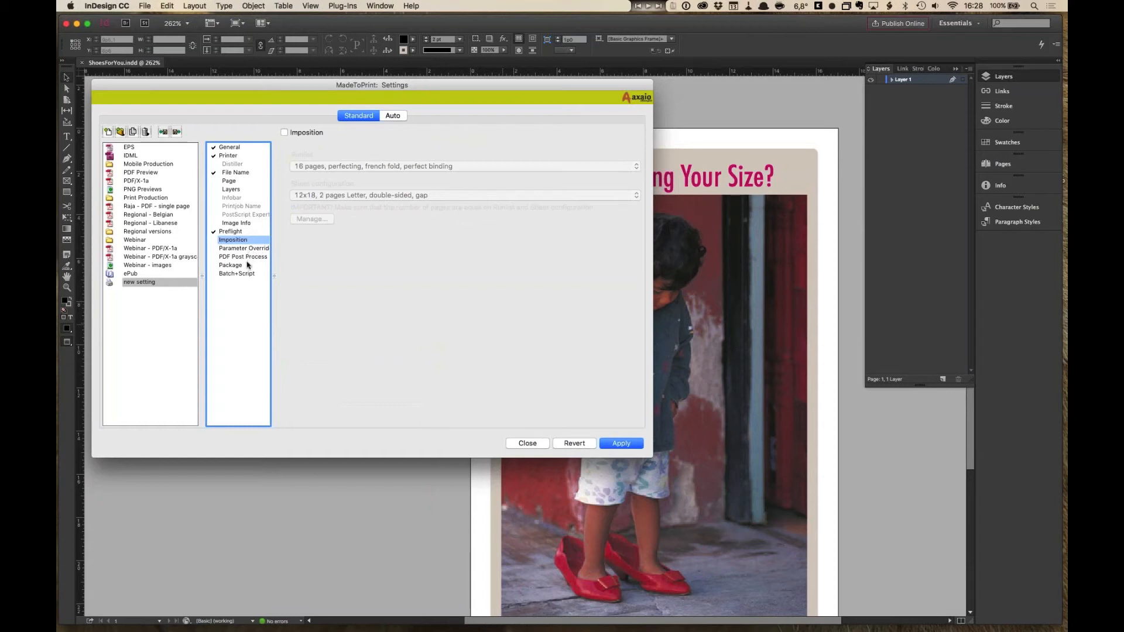
pyautogui.click(246, 258)
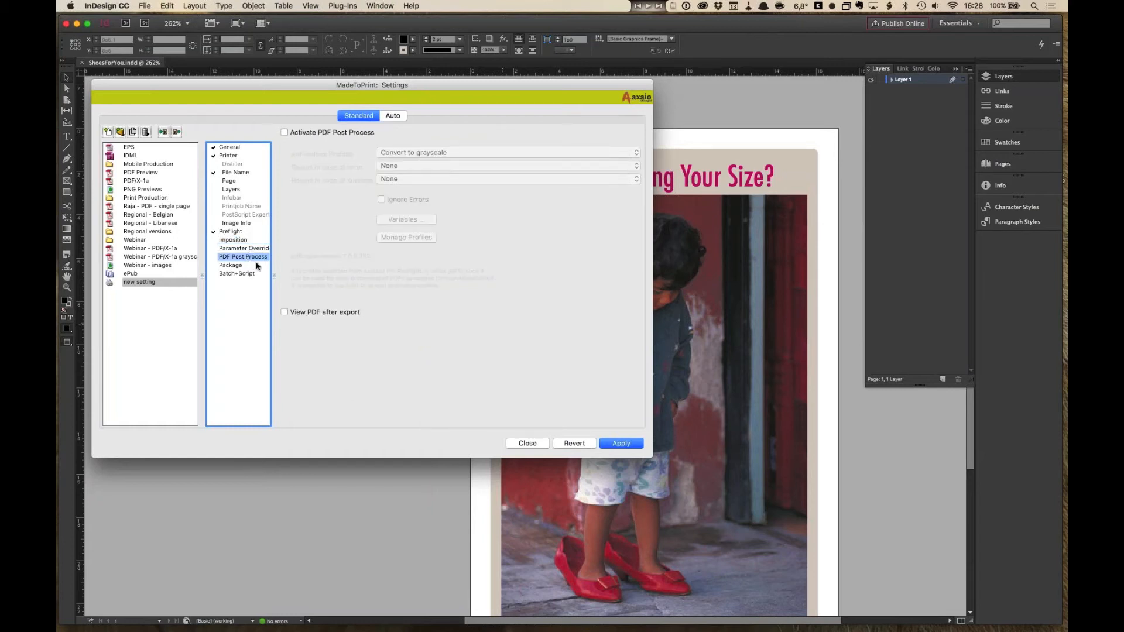
pyautogui.click(285, 133)
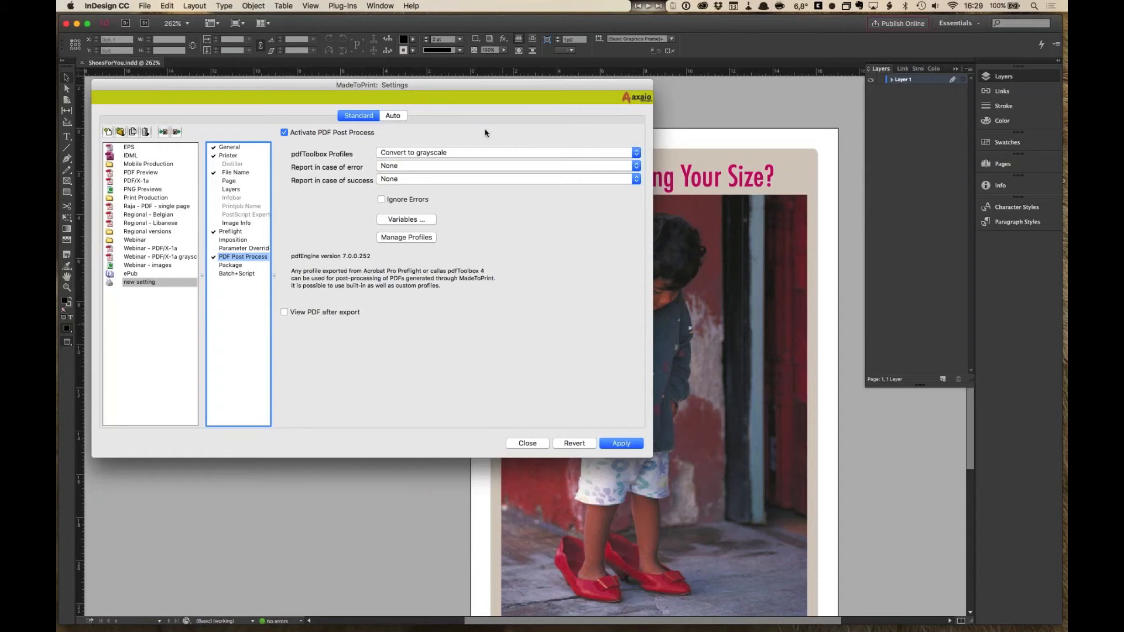
# - Browse the pdfToolbox profiles list and the pdfToolbox Profiles folder opened through Manage Profiles
pyautogui.click(438, 154)
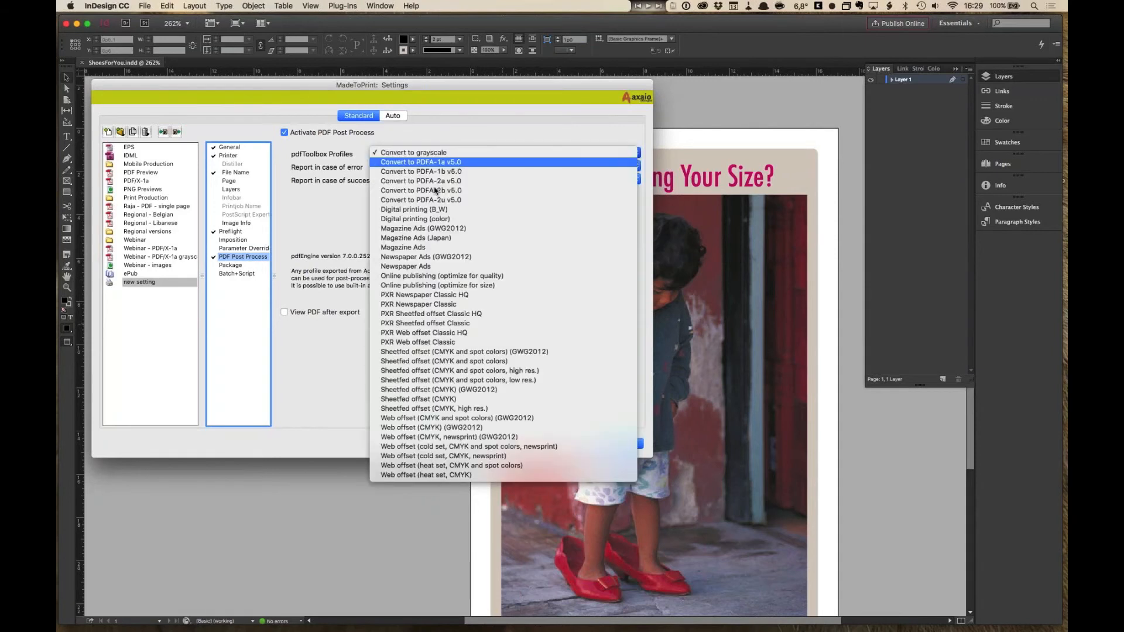
pyautogui.click(460, 122)
pyautogui.click(424, 241)
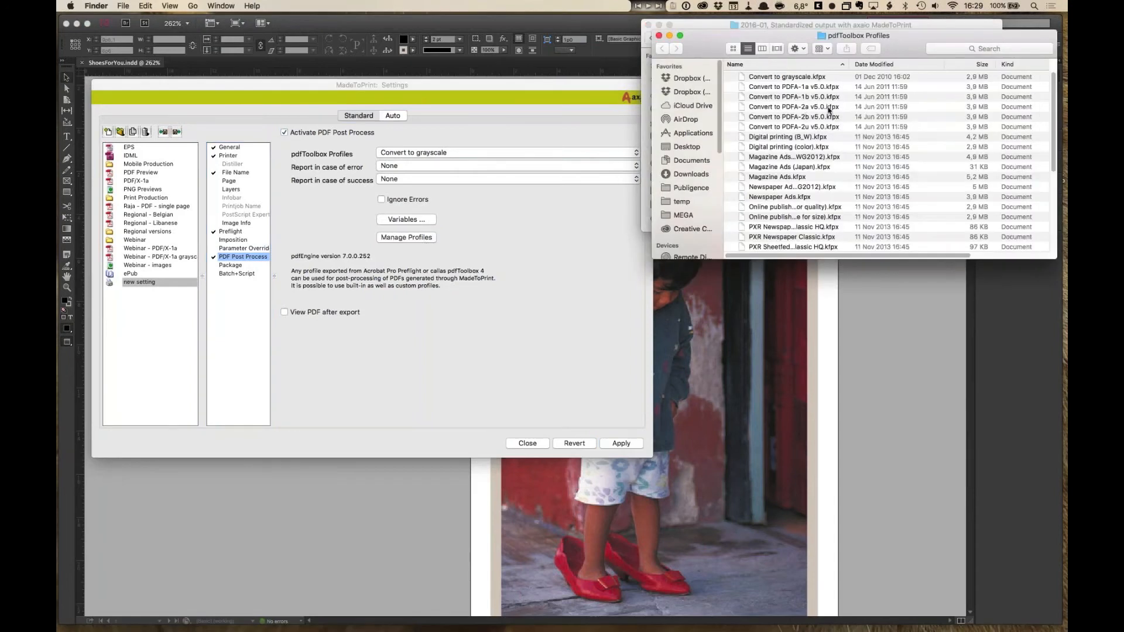
pyautogui.scroll(-1, 843, 182)
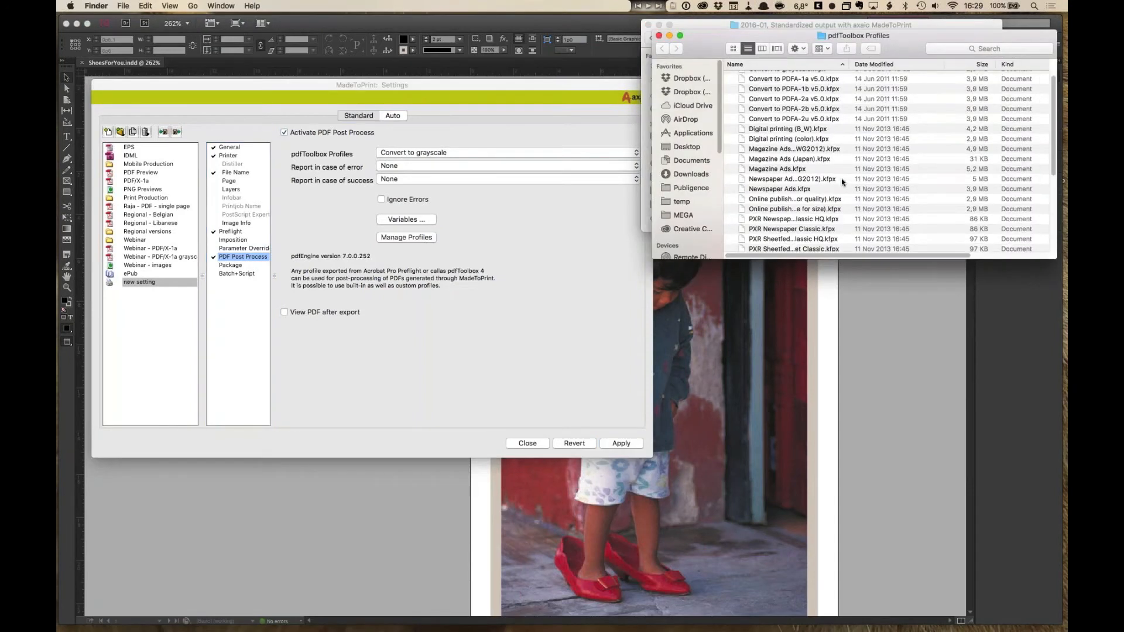
pyautogui.scroll(-5, 843, 182)
pyautogui.scroll(10, 842, 182)
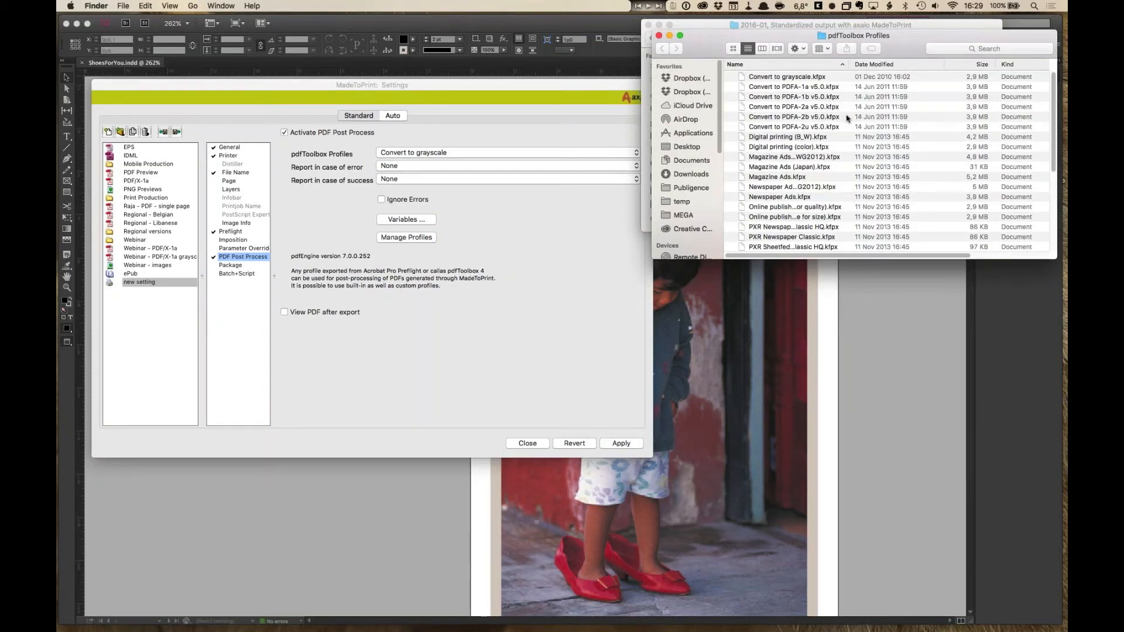
pyautogui.click(658, 35)
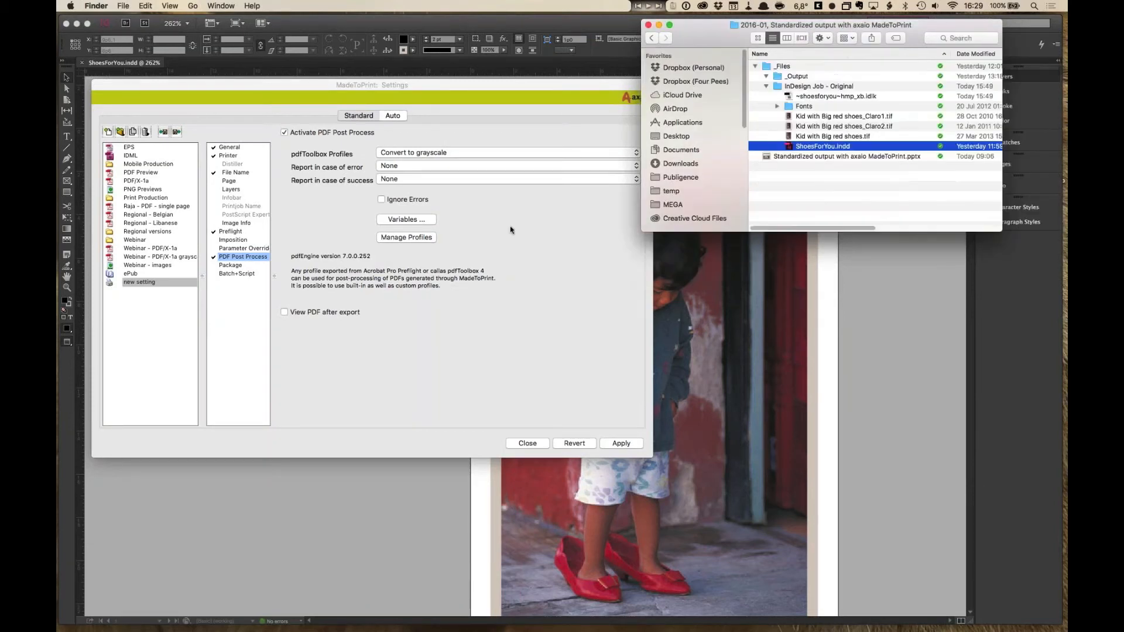
pyautogui.click(510, 230)
pyautogui.click(507, 152)
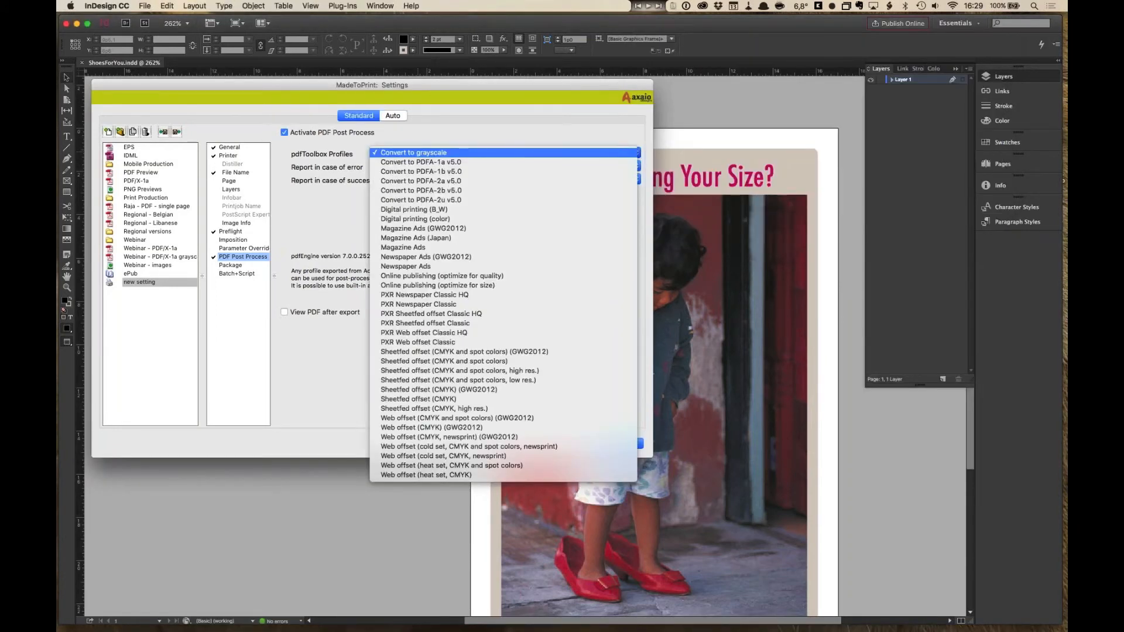
pyautogui.click(472, 140)
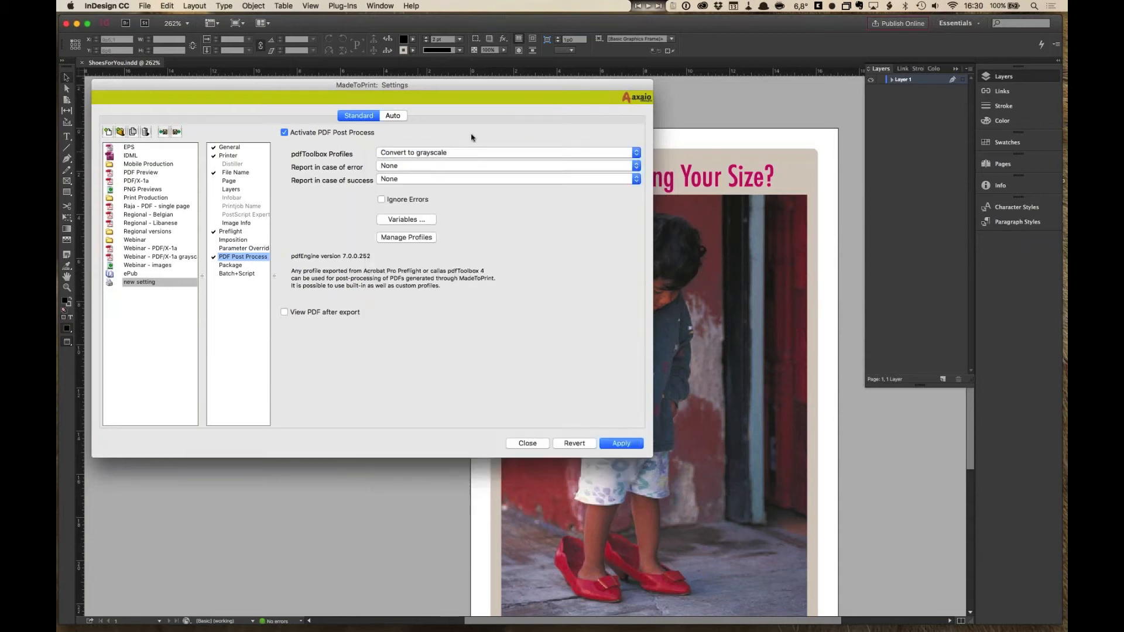
pyautogui.click(238, 240)
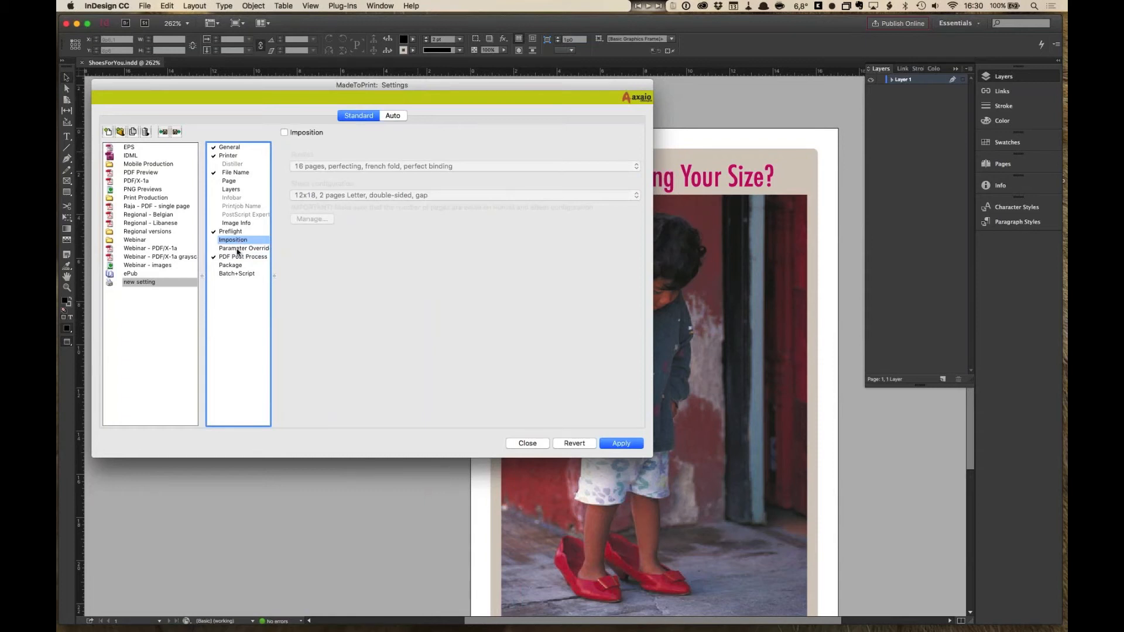
pyautogui.click(284, 133)
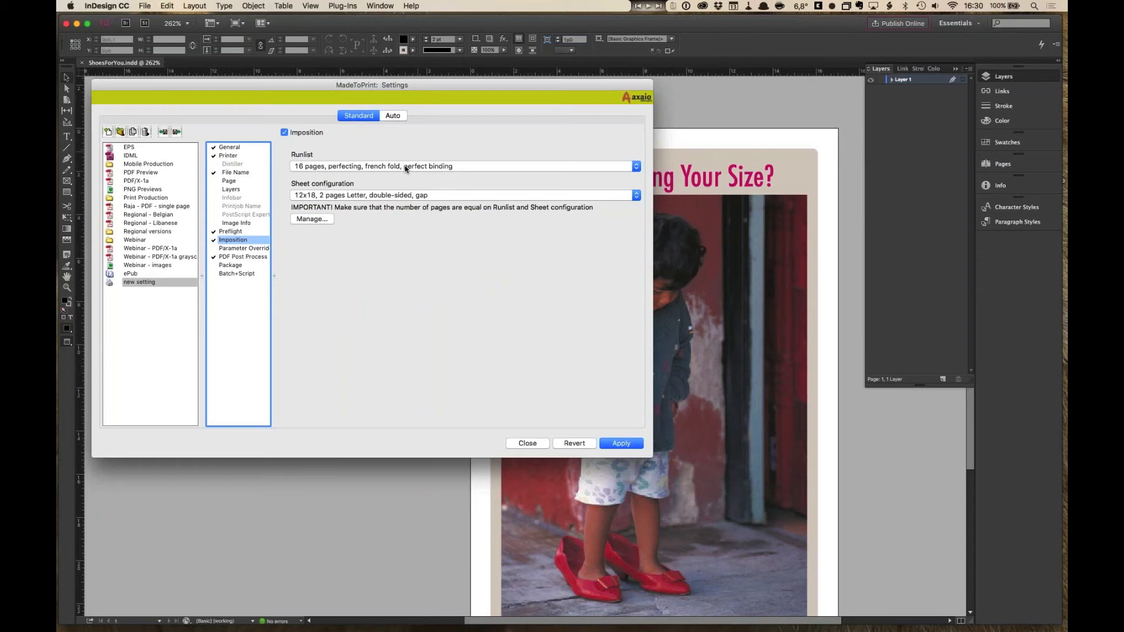
pyautogui.click(284, 134)
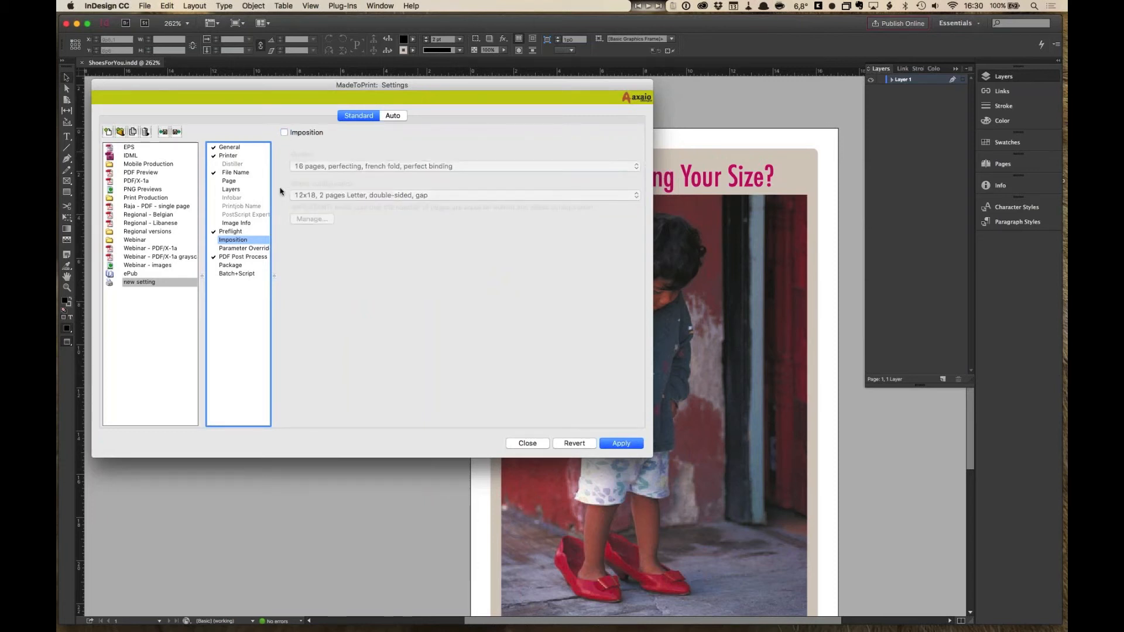
# - Enable Create InDesign Package for the setting and acknowledge the package notice
pyautogui.click(231, 265)
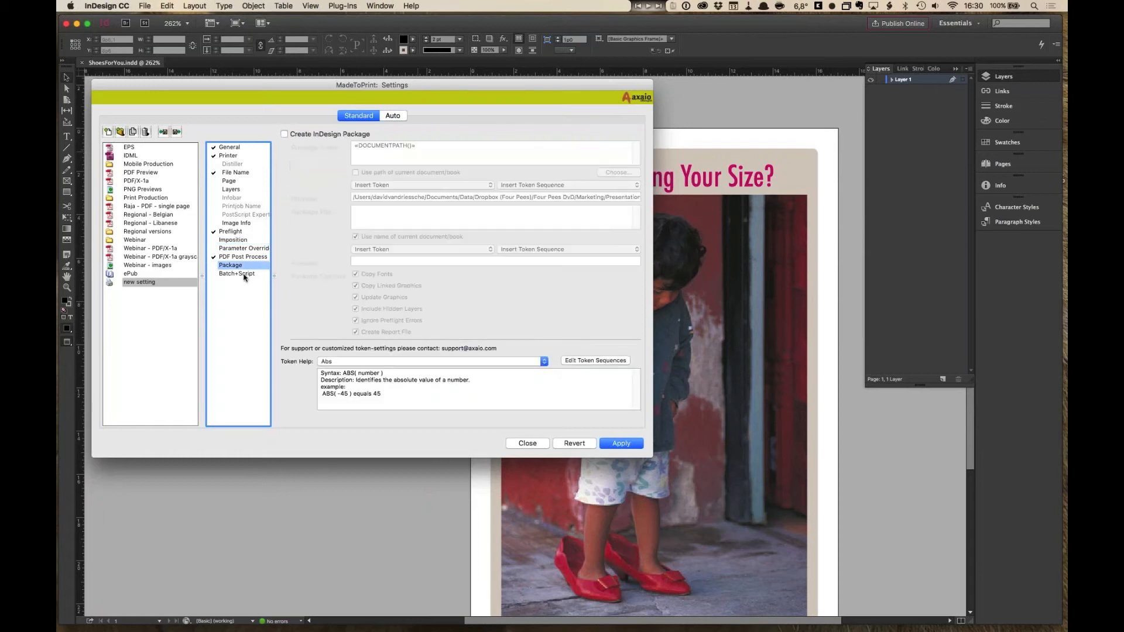
pyautogui.click(285, 134)
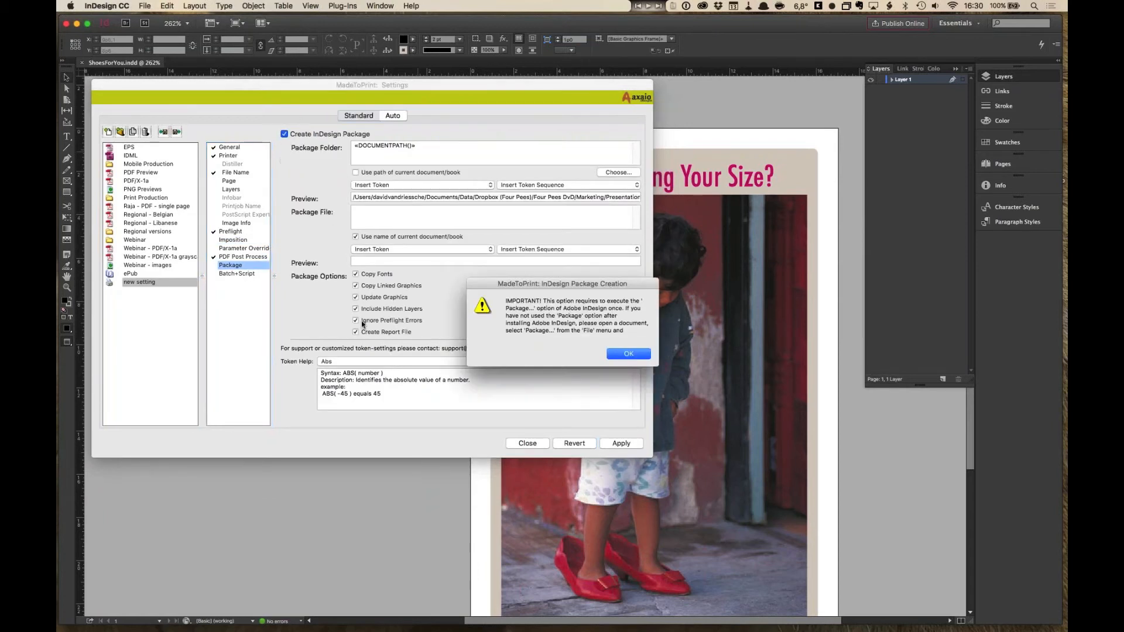
pyautogui.click(628, 354)
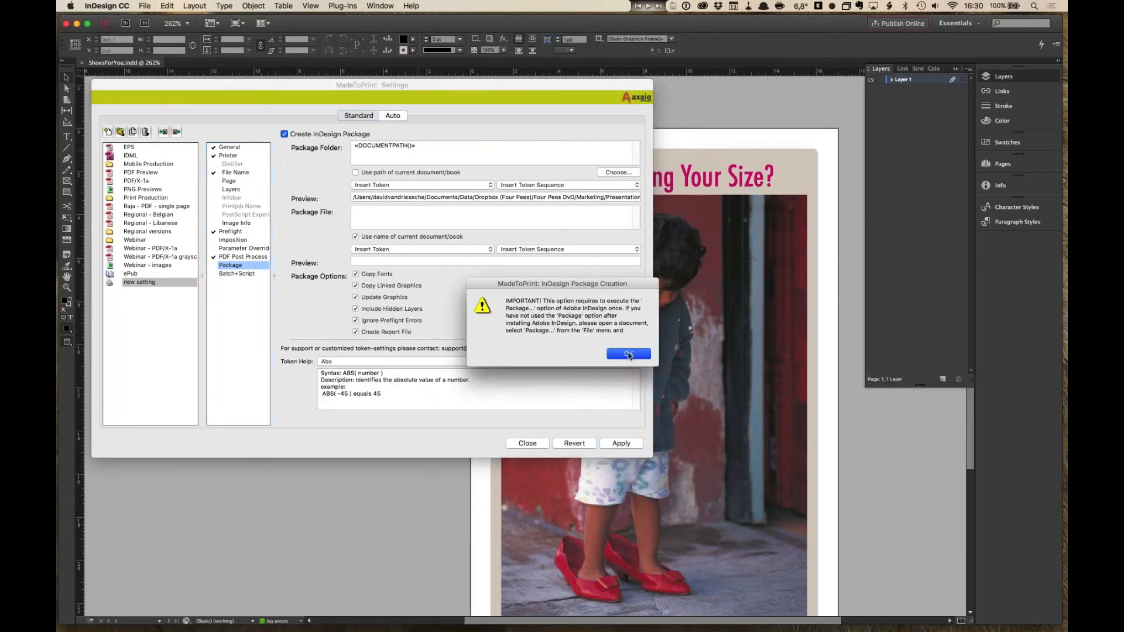
pyautogui.click(381, 150)
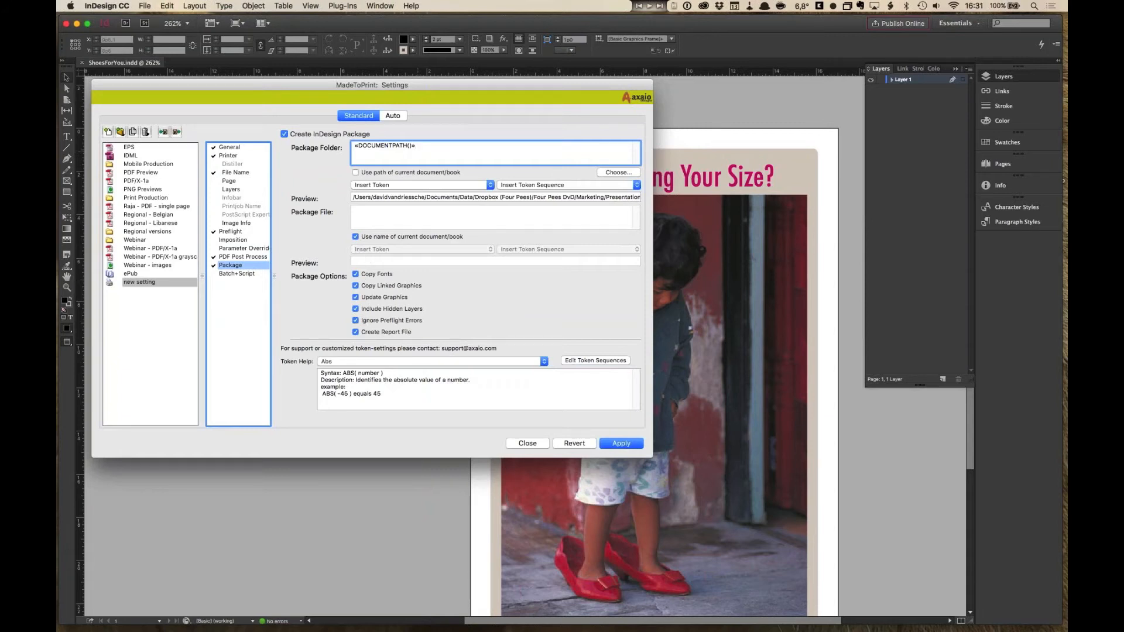
# - Review the Batch+Script, Parameter Overrides, Imposition and Preflight sections, and revert the unsaved setting changes
pyautogui.click(245, 275)
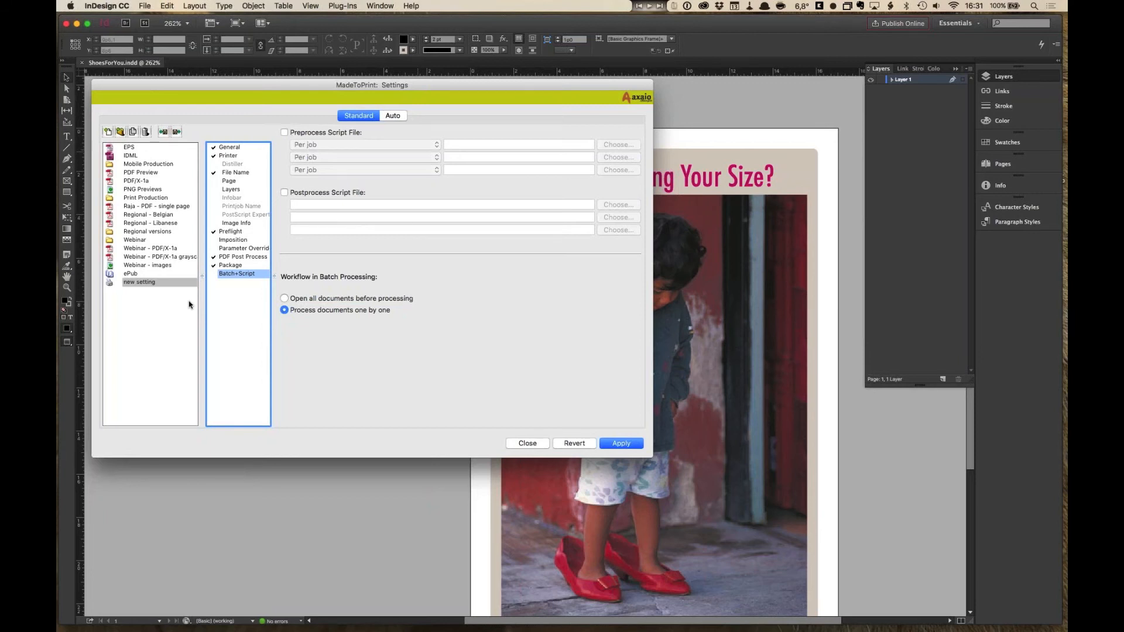
pyautogui.click(237, 250)
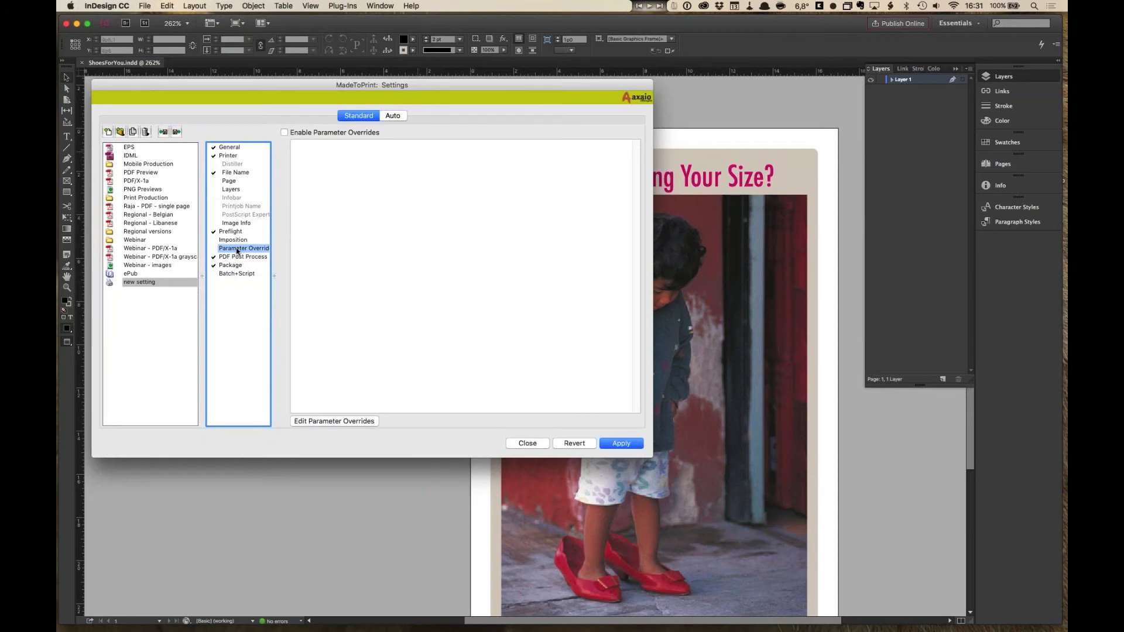
pyautogui.click(236, 240)
pyautogui.click(237, 231)
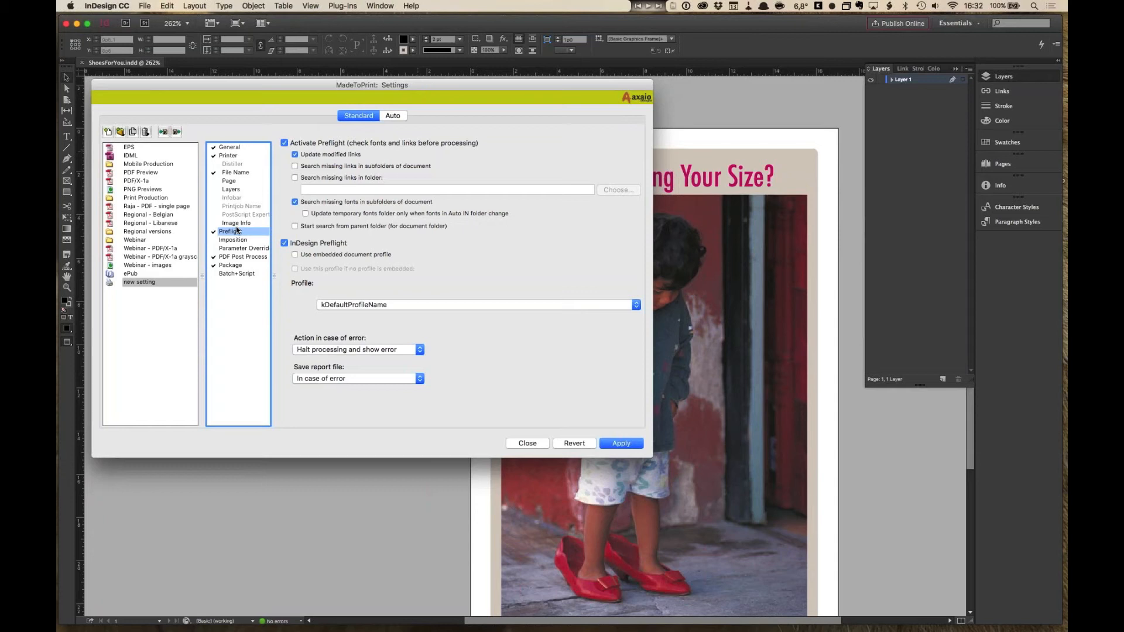
pyautogui.click(575, 446)
# - Examine the existing Webinar - PDF/X-1a, grayscale and Webinar - images settings, then close the settings editor
pyautogui.click(156, 250)
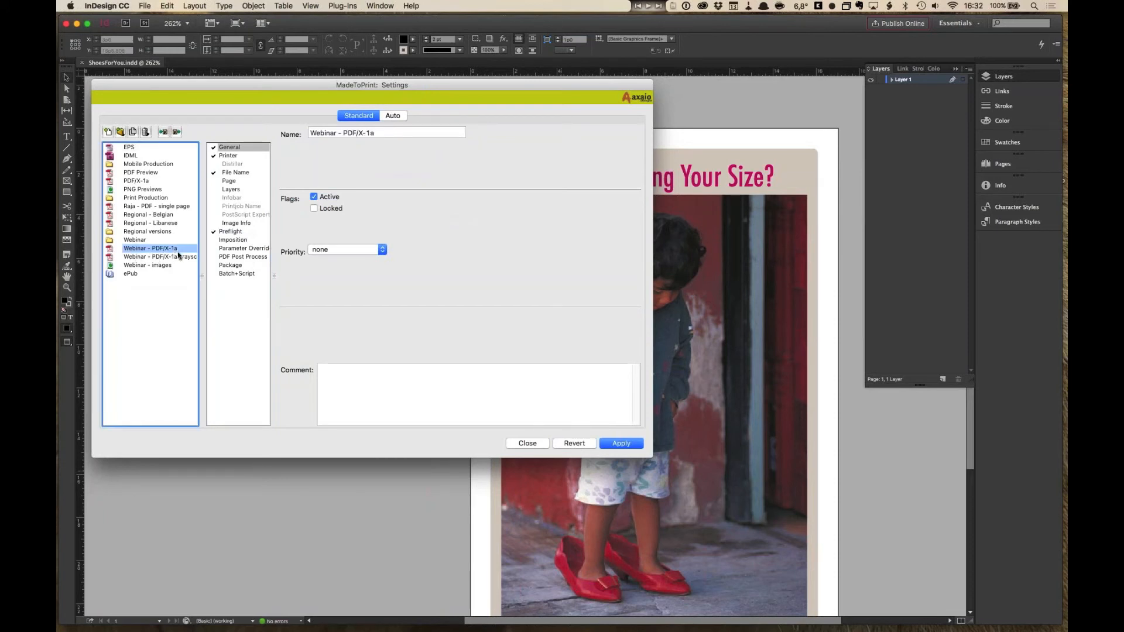
pyautogui.click(242, 156)
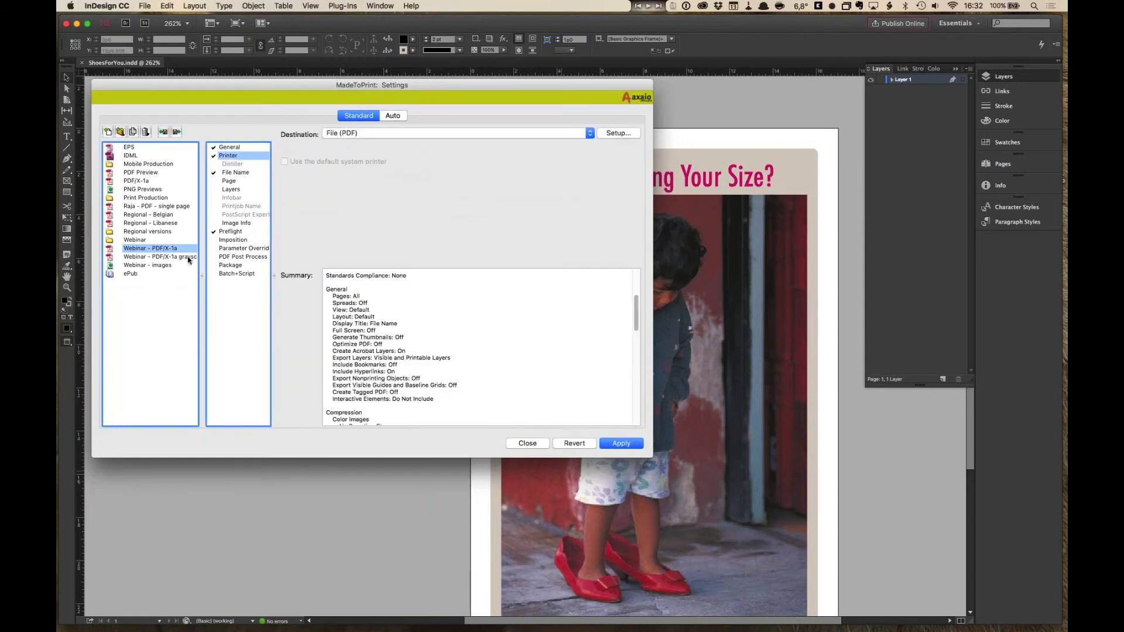
pyautogui.click(188, 258)
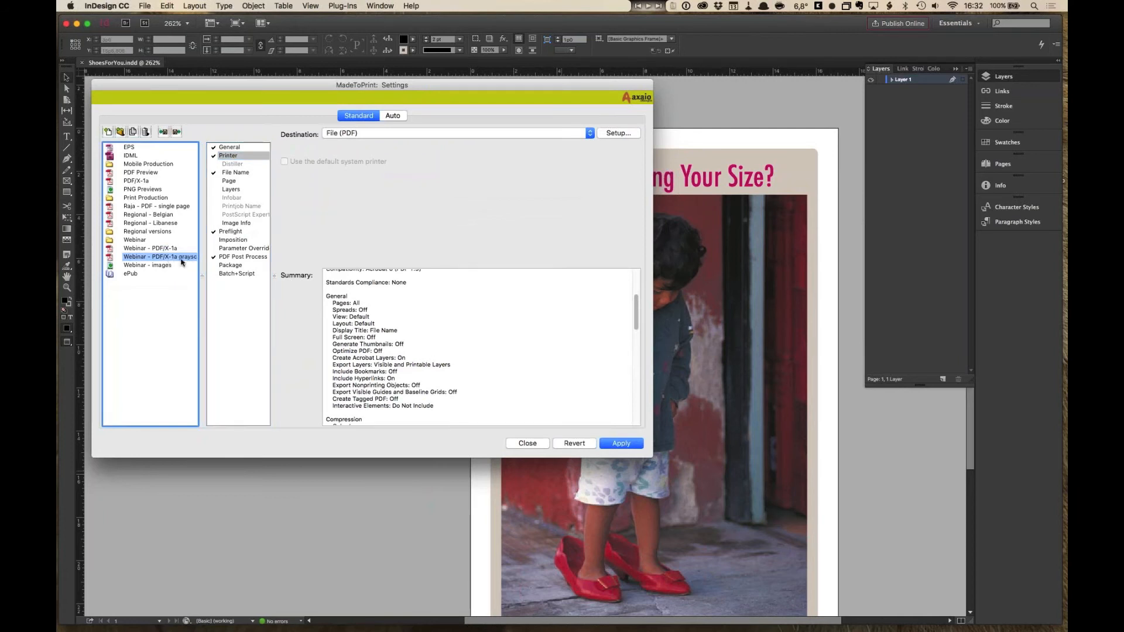
pyautogui.click(231, 257)
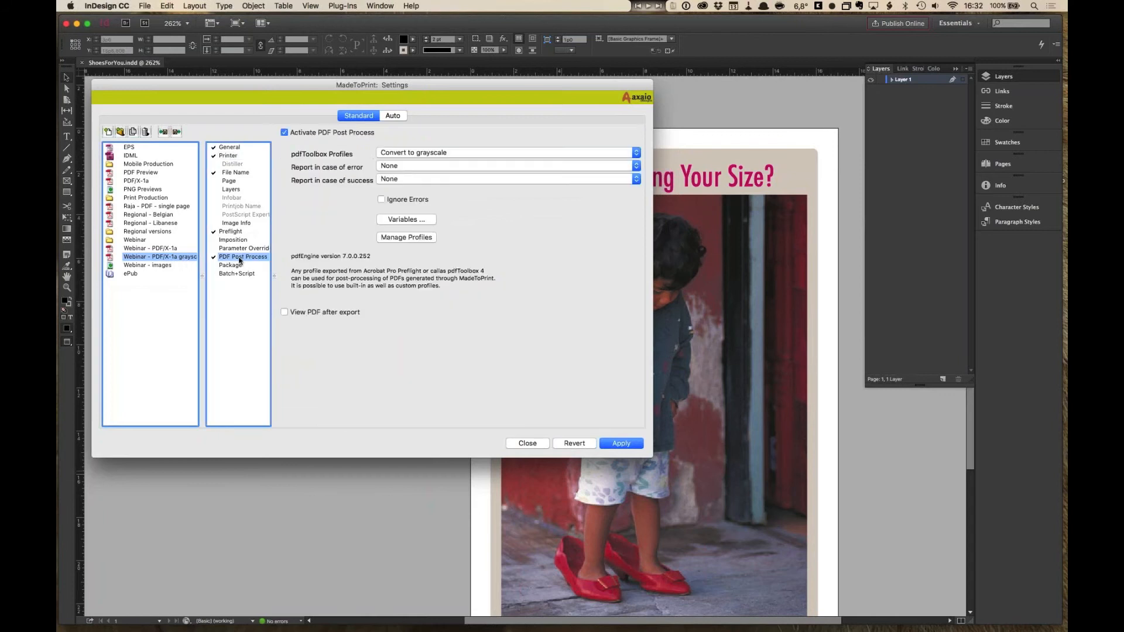
pyautogui.click(166, 266)
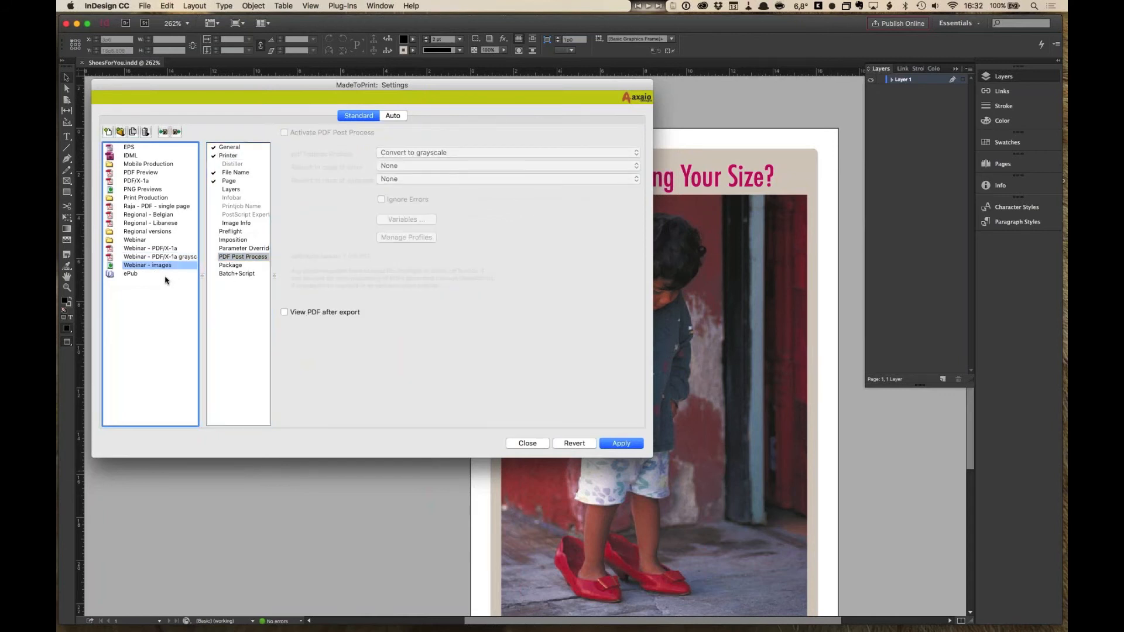
pyautogui.click(246, 173)
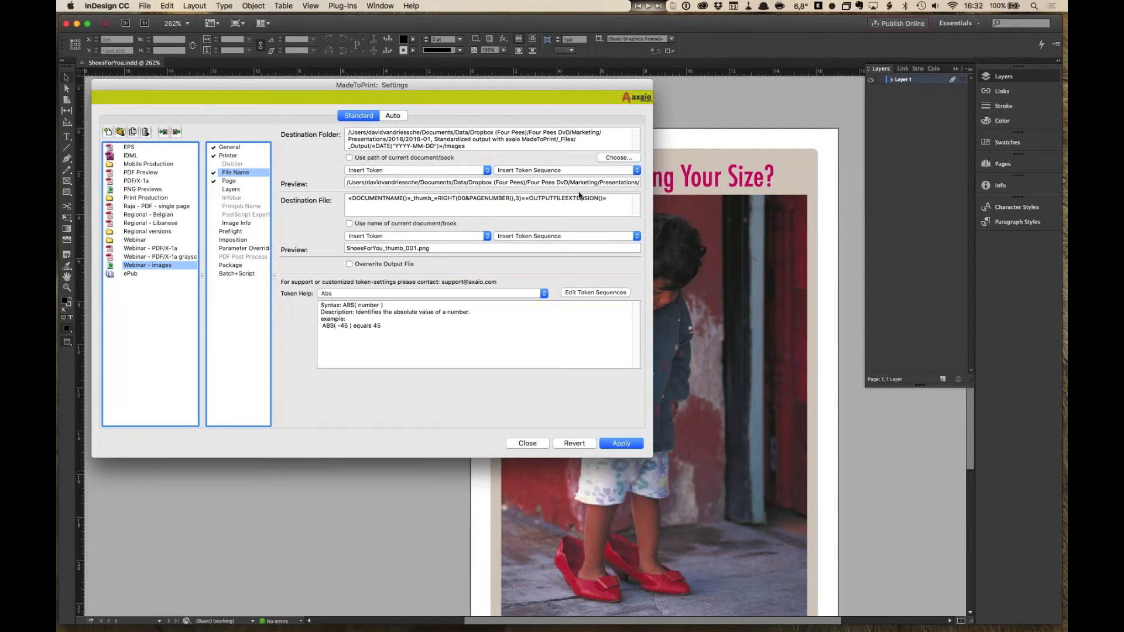
pyautogui.click(525, 444)
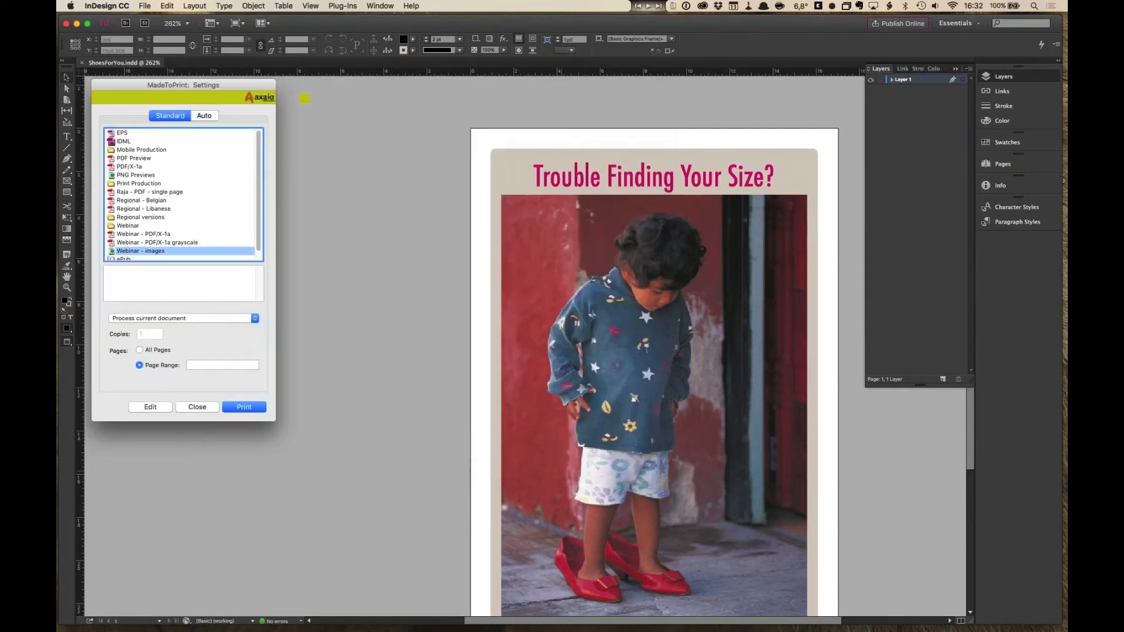
# - Switch to Finder and open the project's _Output folder
pyautogui.press('super+Tab')
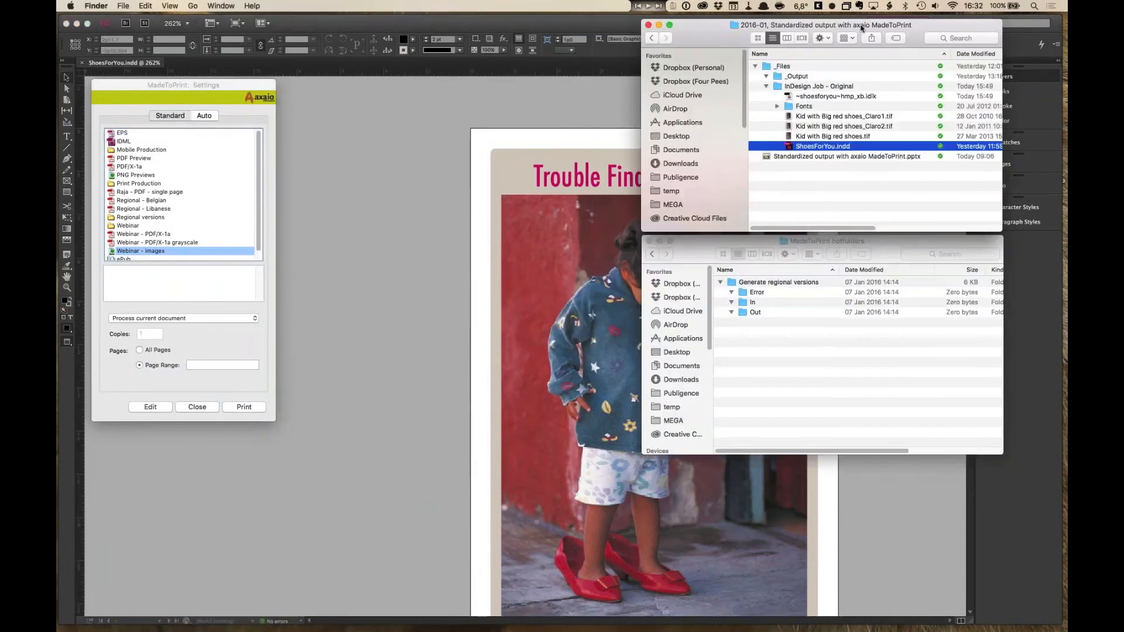
pyautogui.moveTo(863, 28); pyautogui.dragTo(925, 23)
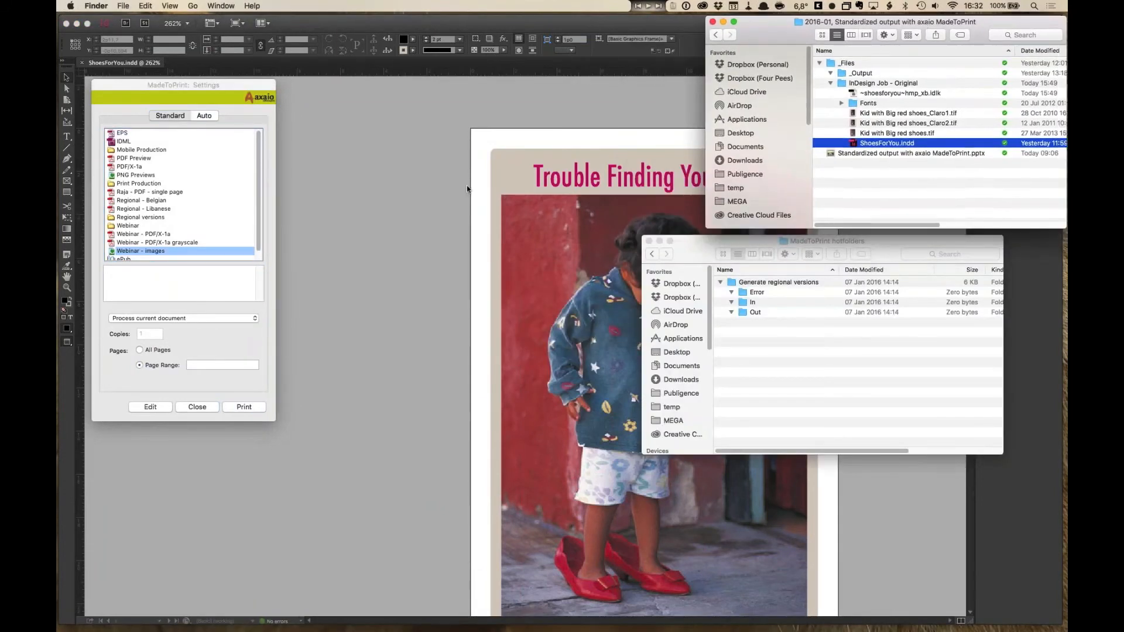
pyautogui.click(830, 83)
pyautogui.doubleClick(840, 75)
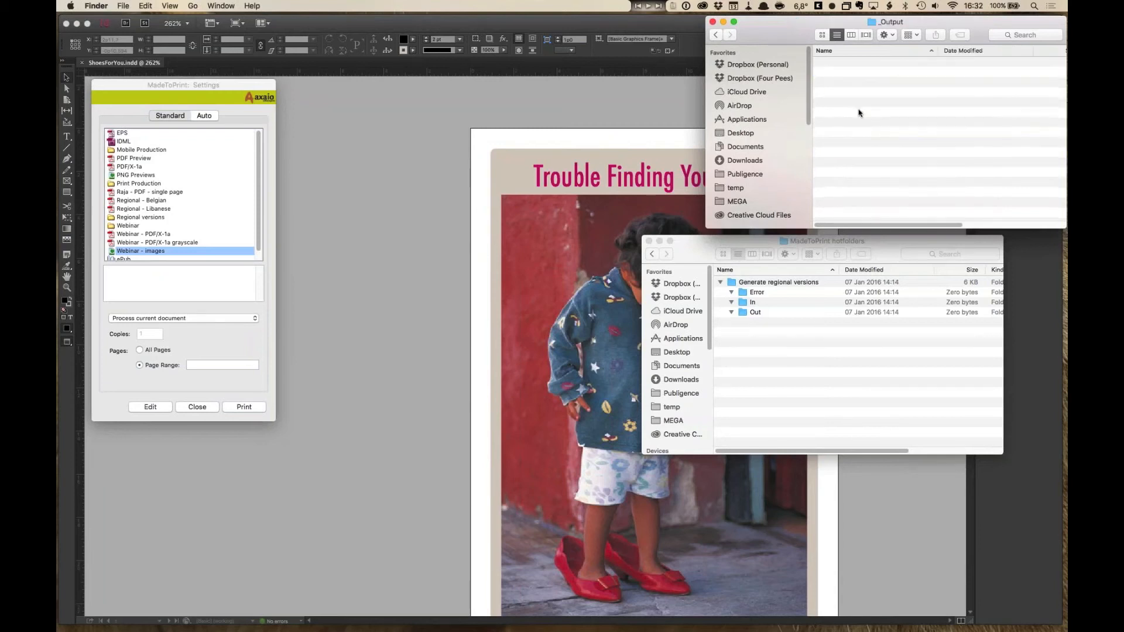
# - Process the current document with the Webinar settings group in MadeToPrint
pyautogui.click(193, 255)
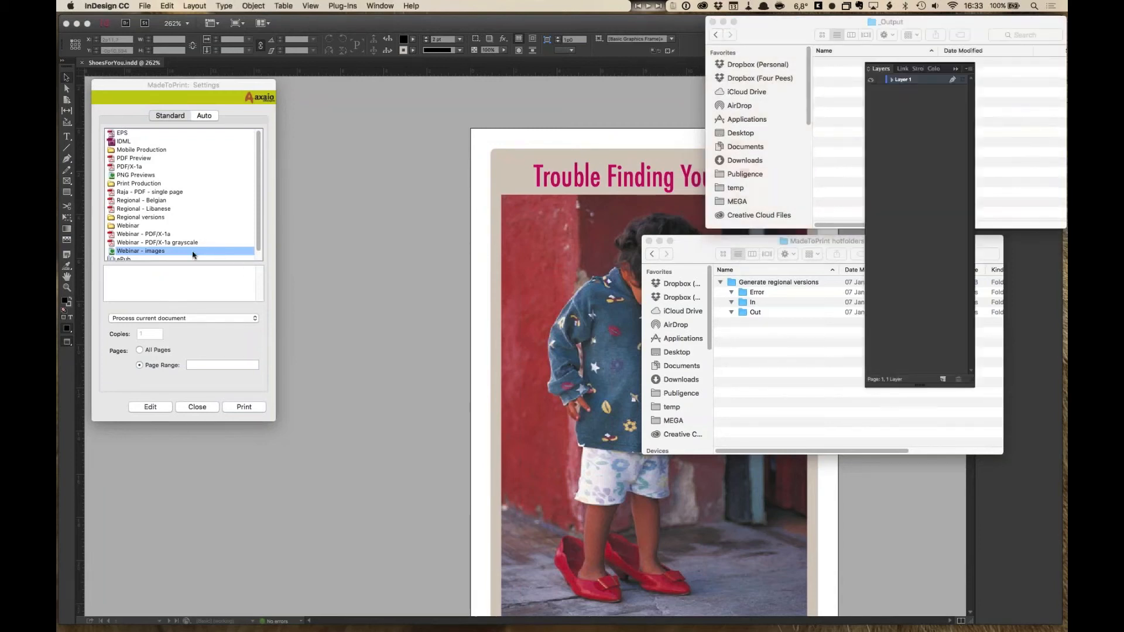
pyautogui.click(164, 234)
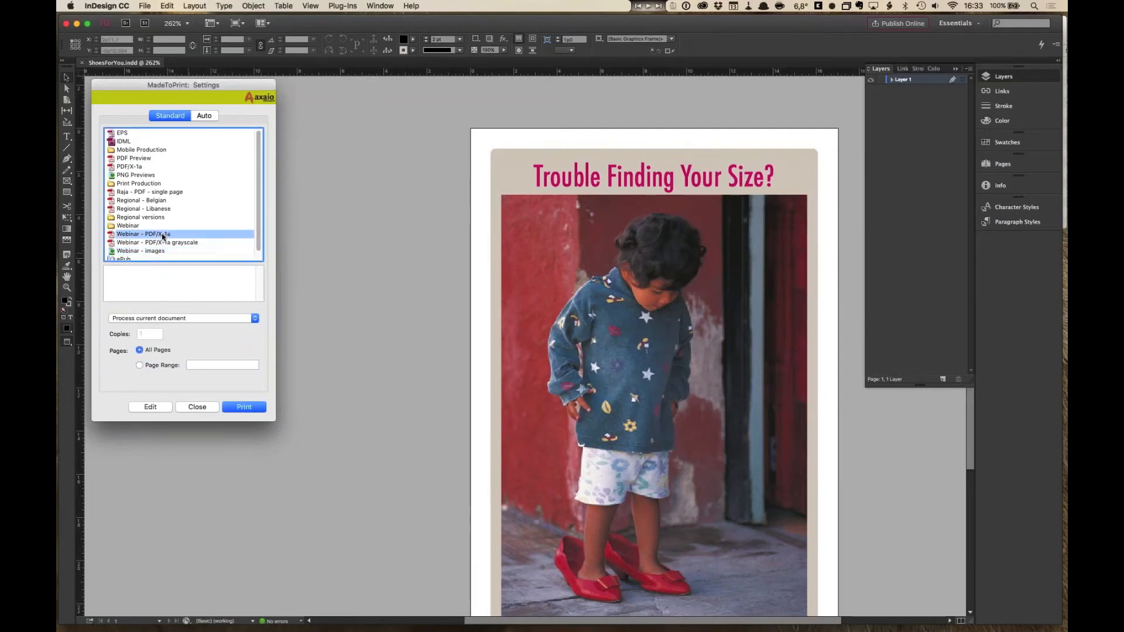
pyautogui.click(147, 226)
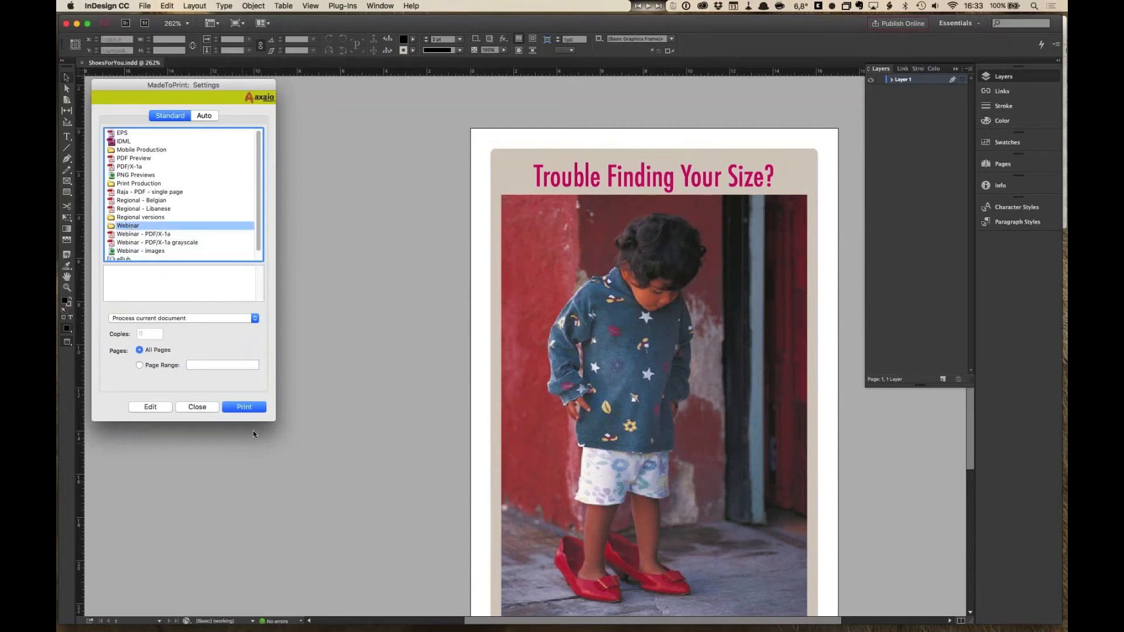
pyautogui.click(249, 408)
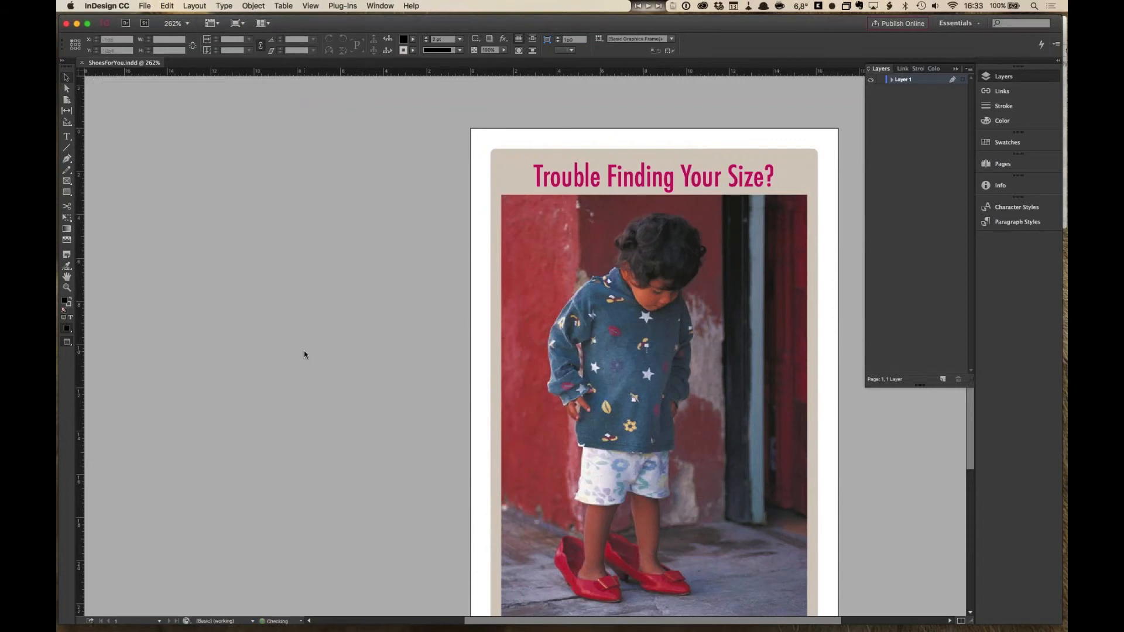
# - Expand the dated output folder's subfolders and preview the generated thumbnail PNG
pyautogui.press('super+Tab')
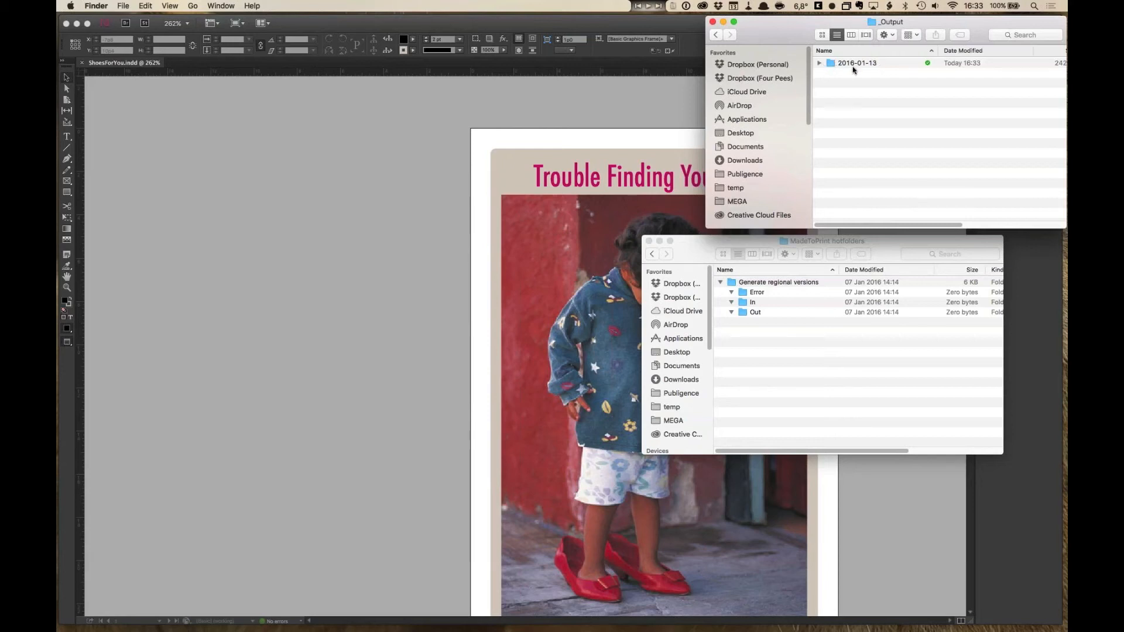
pyautogui.click(819, 63)
pyautogui.click(841, 74)
pyautogui.click(830, 74)
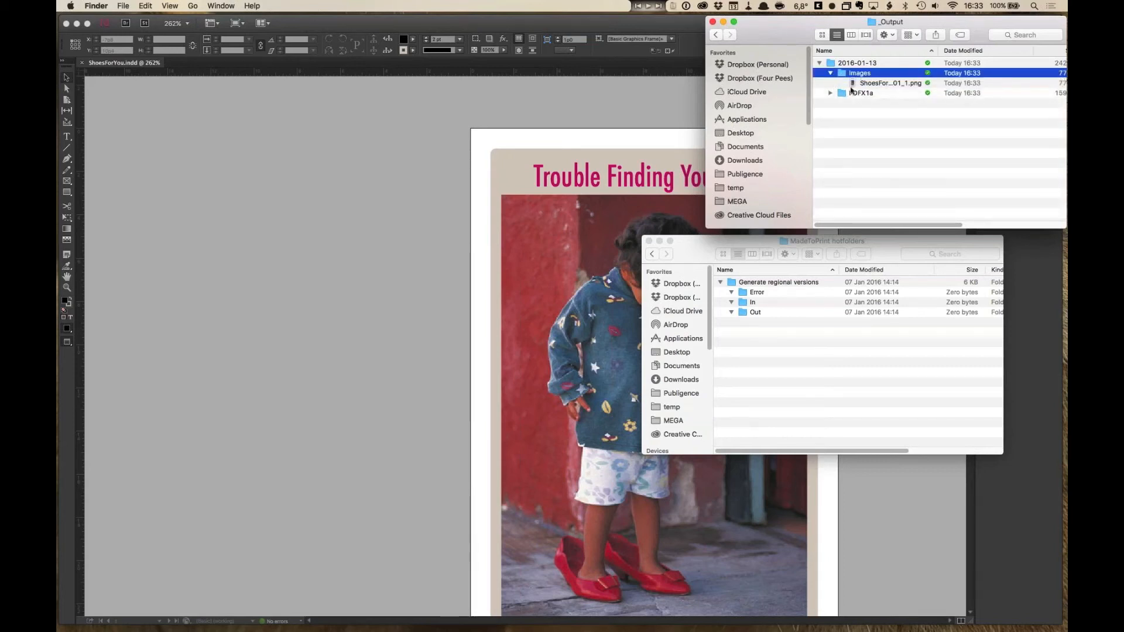
pyautogui.click(875, 84)
pyautogui.press('space')
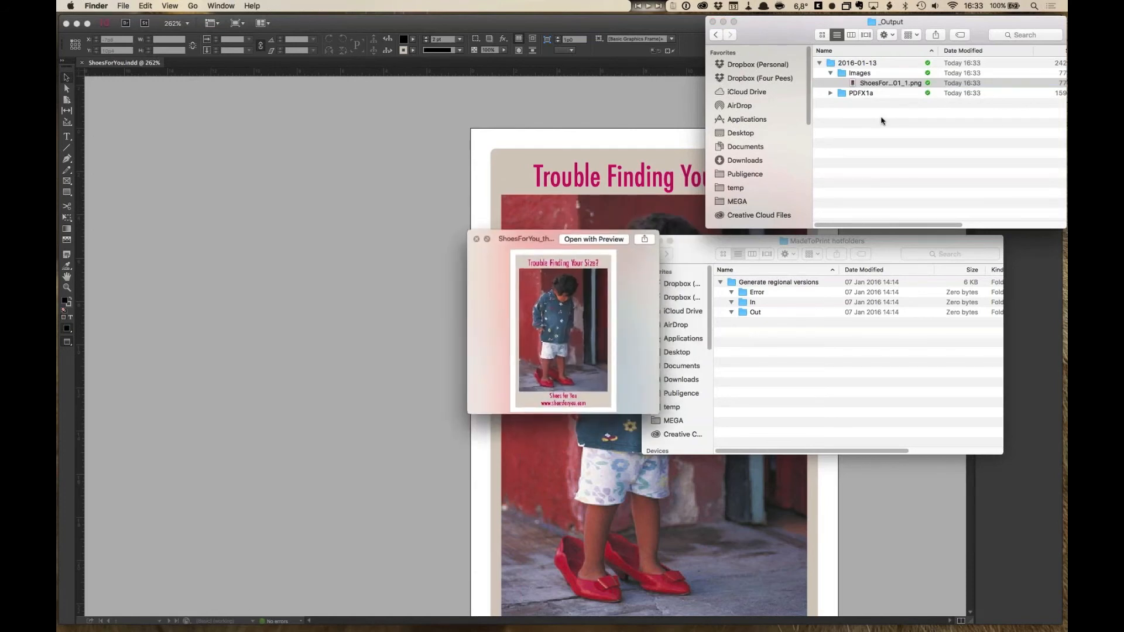
pyautogui.press('space')
pyautogui.click(830, 93)
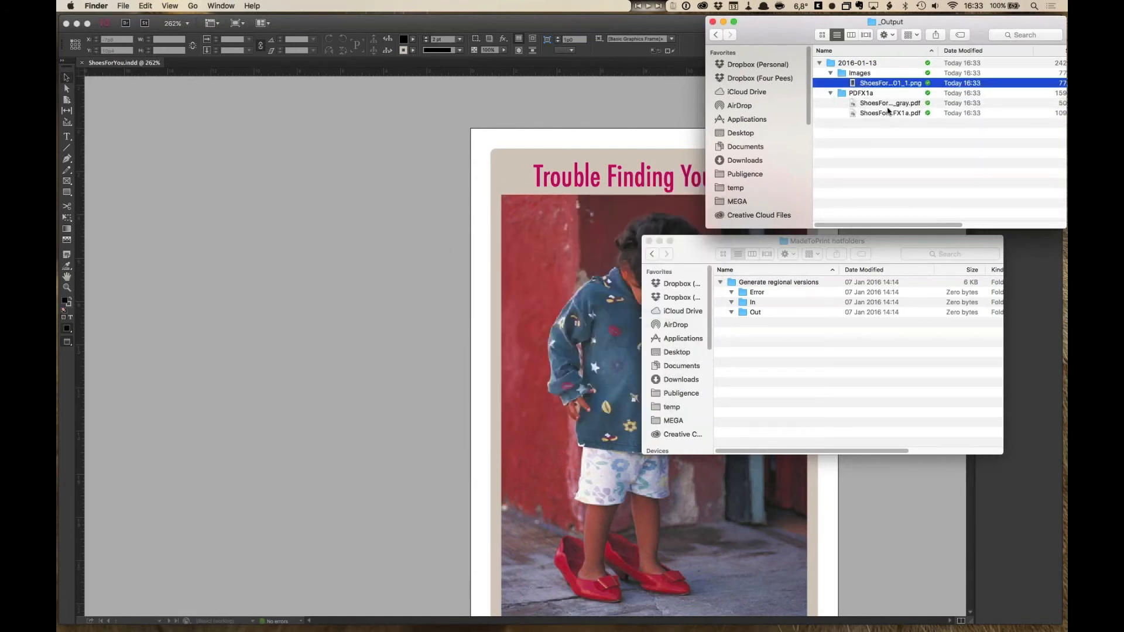
# - Preview the generated PDF/X-1a and grayscale PDF files, then return to InDesign
pyautogui.moveTo(957, 53); pyautogui.dragTo(995, 52)
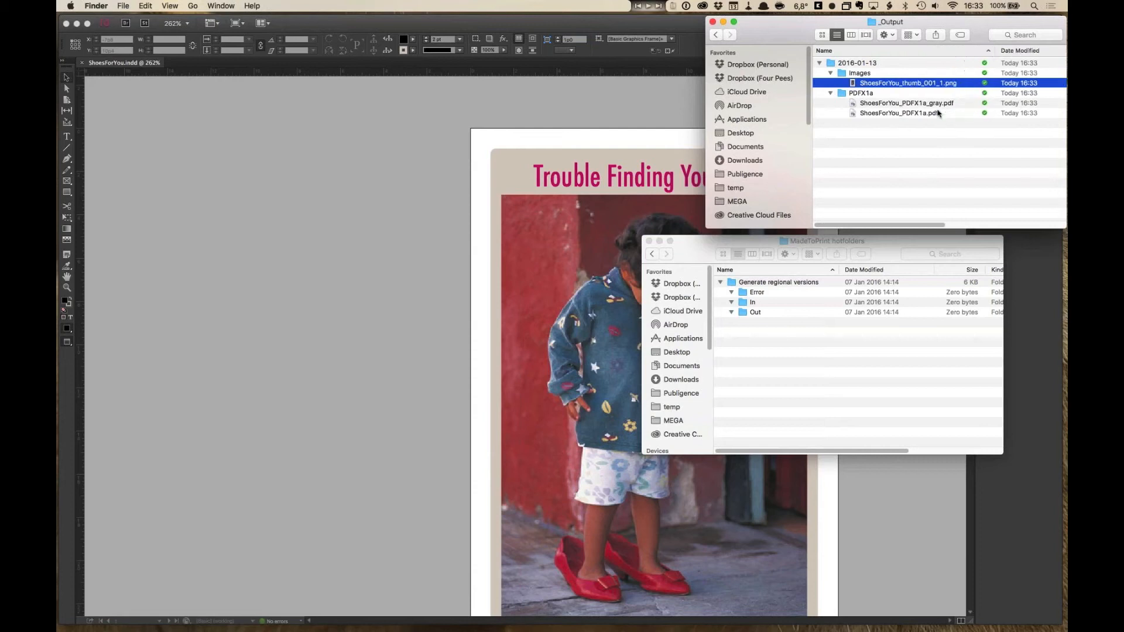
pyautogui.click(926, 114)
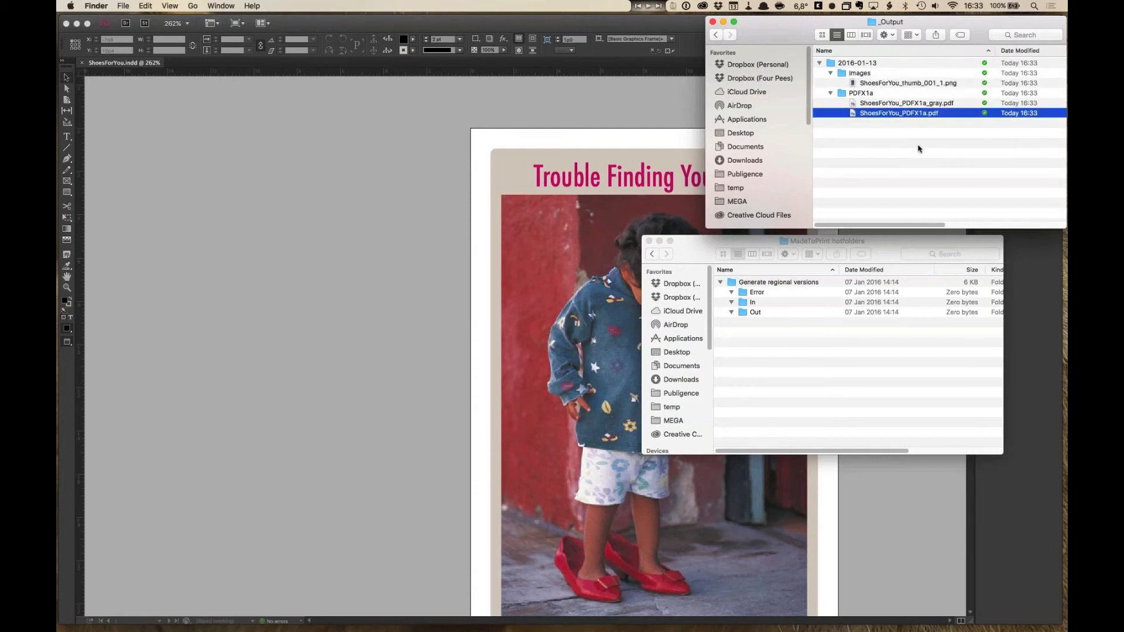
pyautogui.press('space')
pyautogui.press('Up')
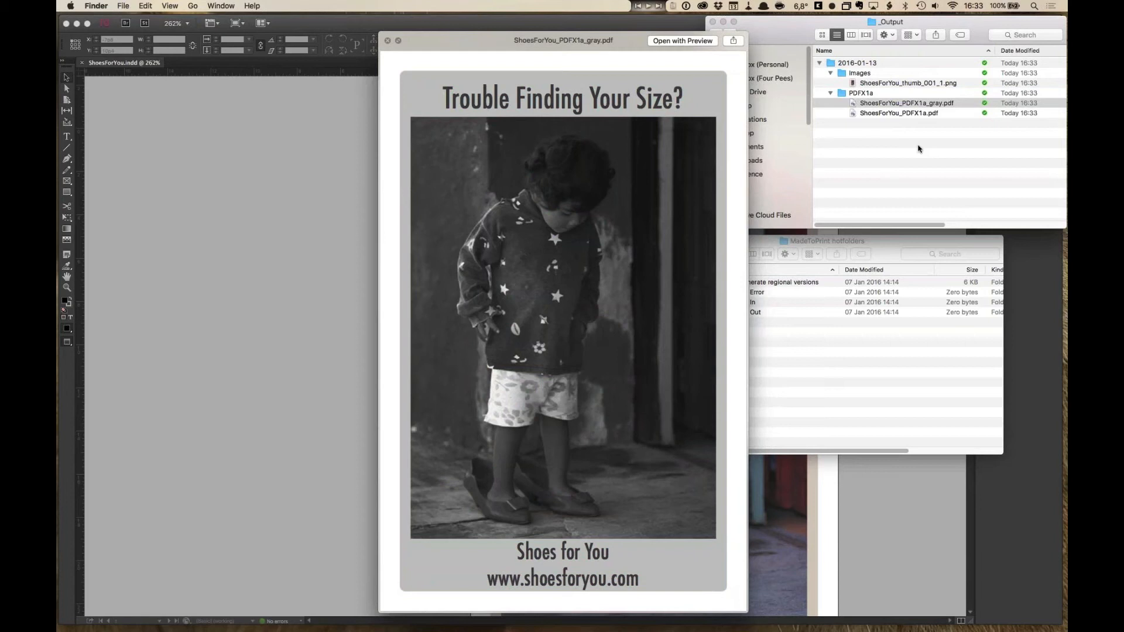
pyautogui.press('space')
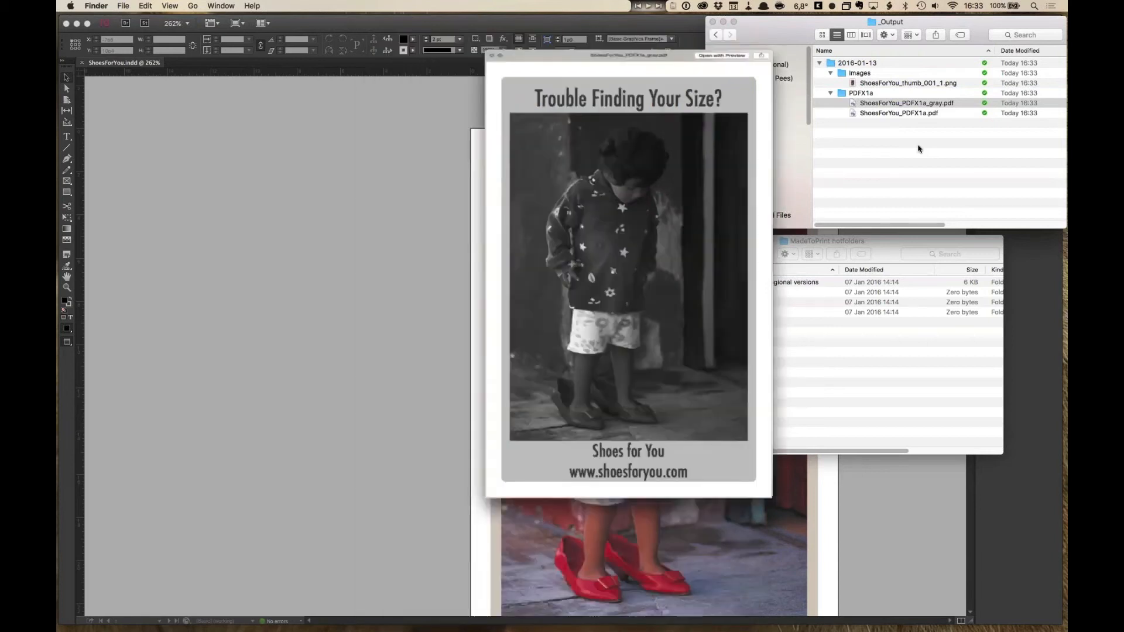
pyautogui.click(909, 142)
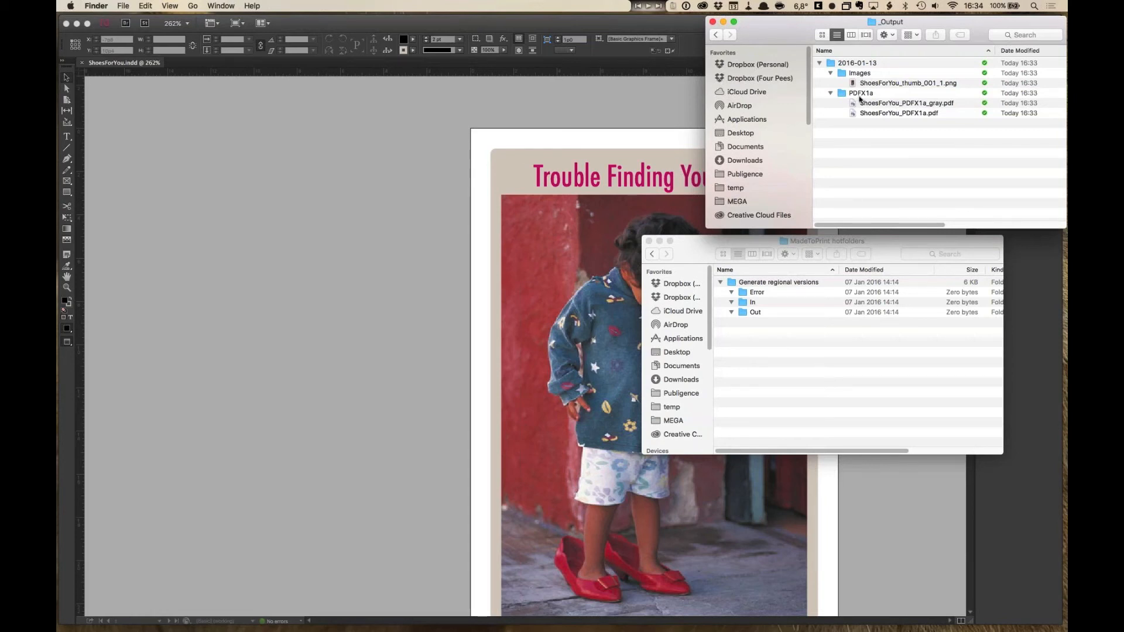
pyautogui.click(865, 64)
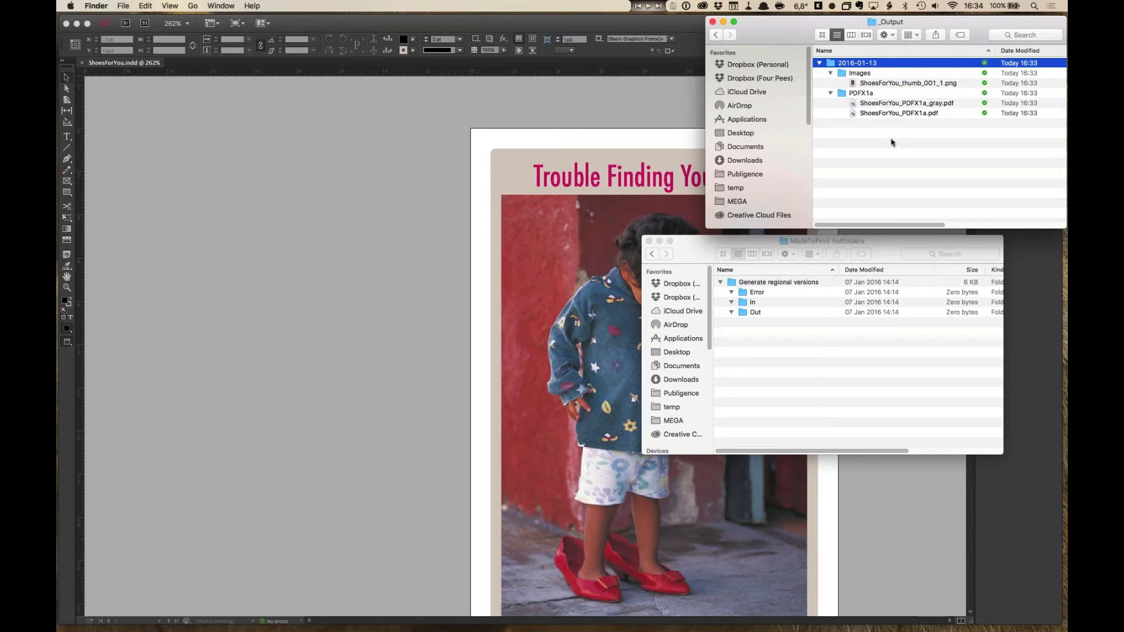
pyautogui.click(290, 185)
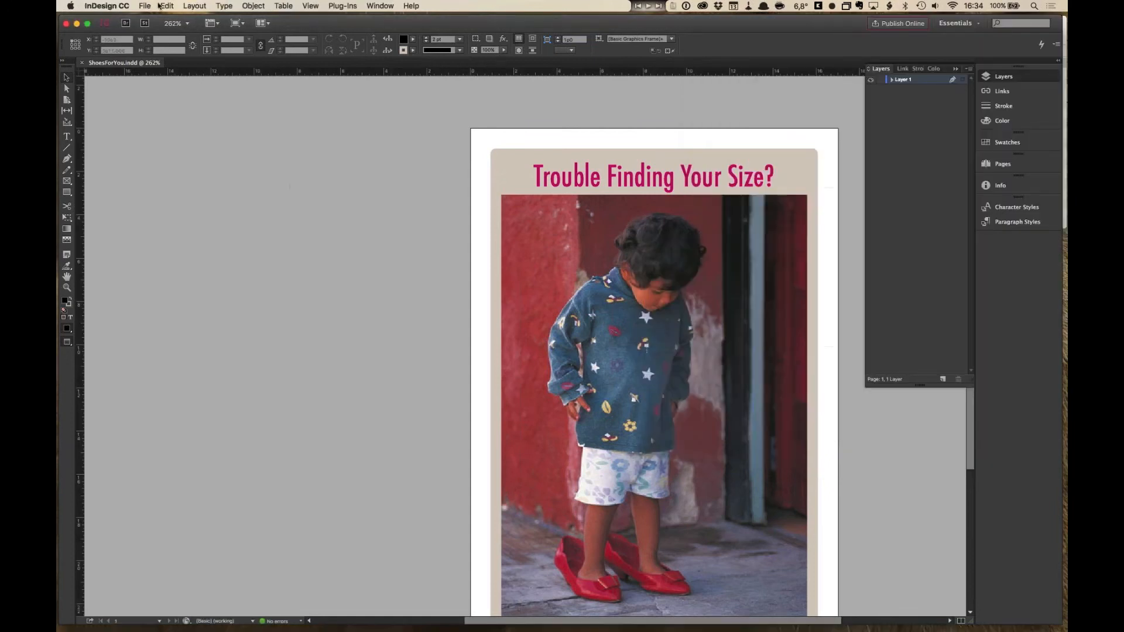
# - Open the Webinar settings group in MadeToPrint for editing and add the EPS setting to its referenced print settings
pyautogui.click(148, 6)
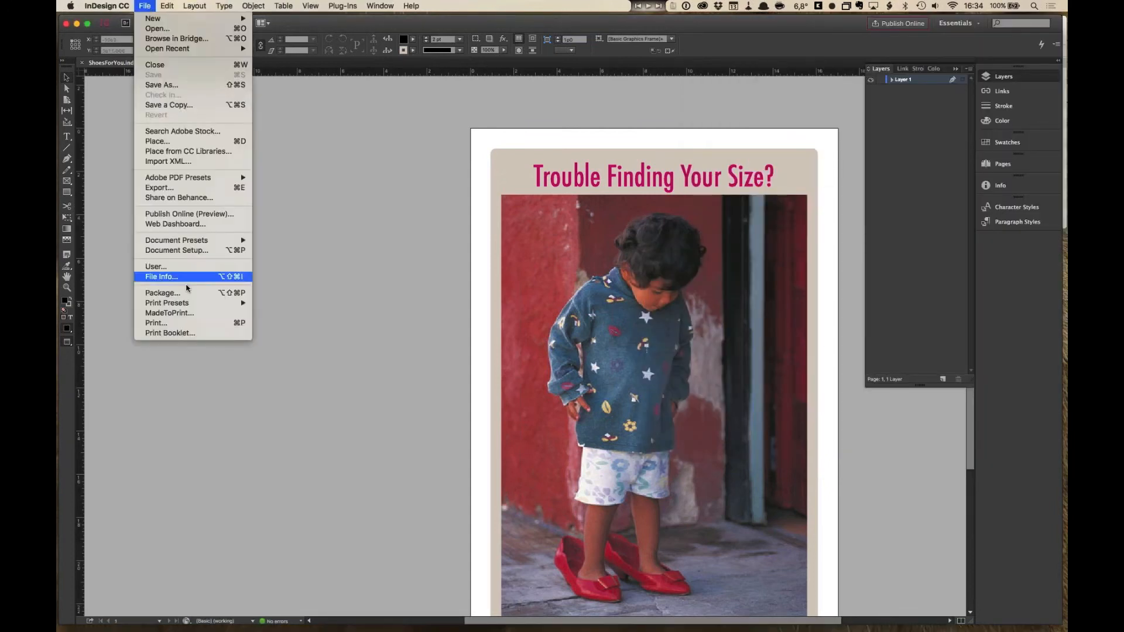
pyautogui.click(194, 318)
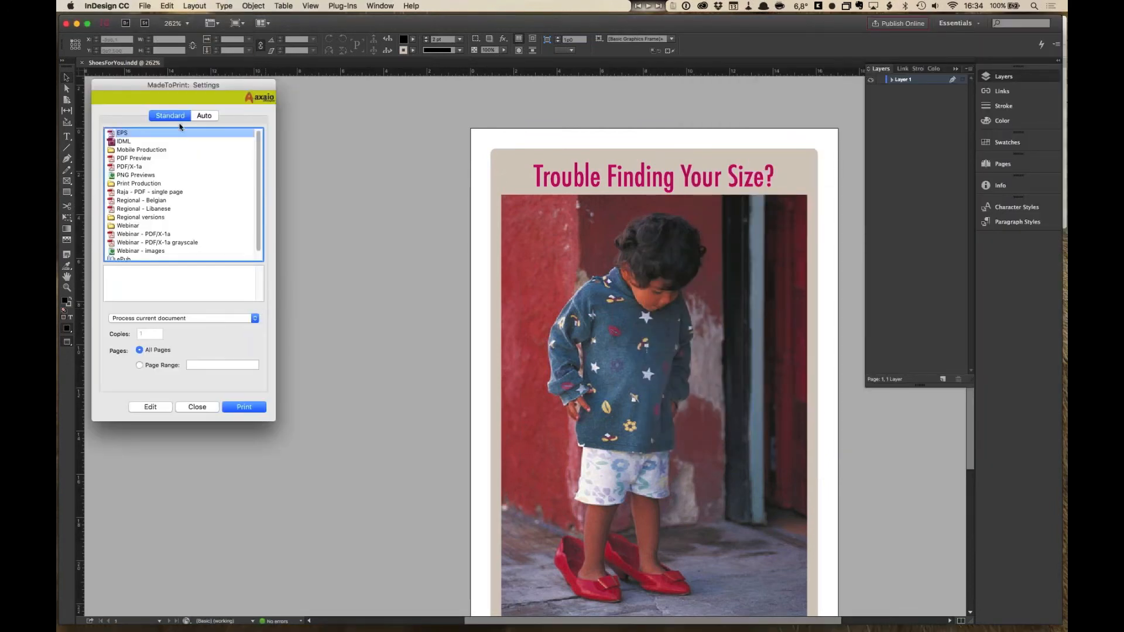
pyautogui.click(133, 227)
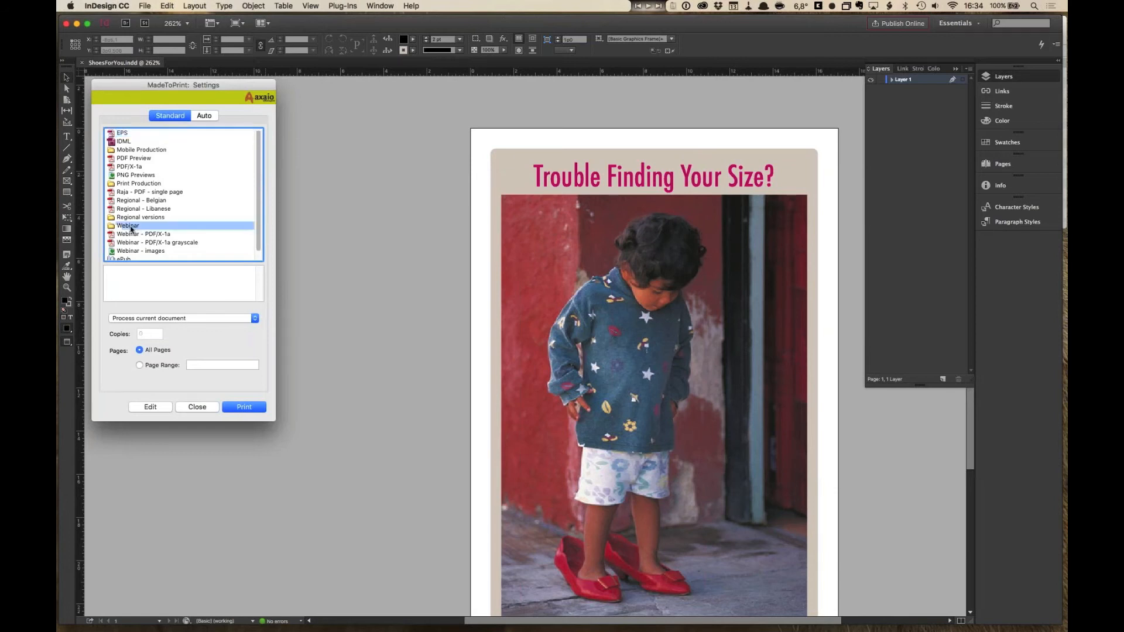
pyautogui.click(157, 411)
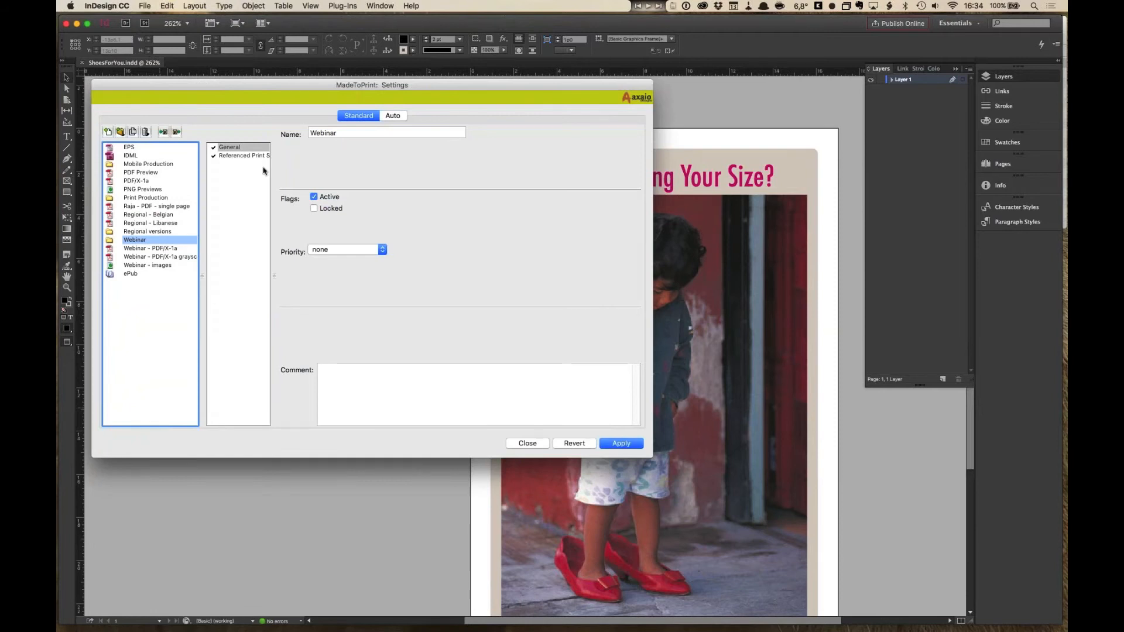
pyautogui.click(256, 156)
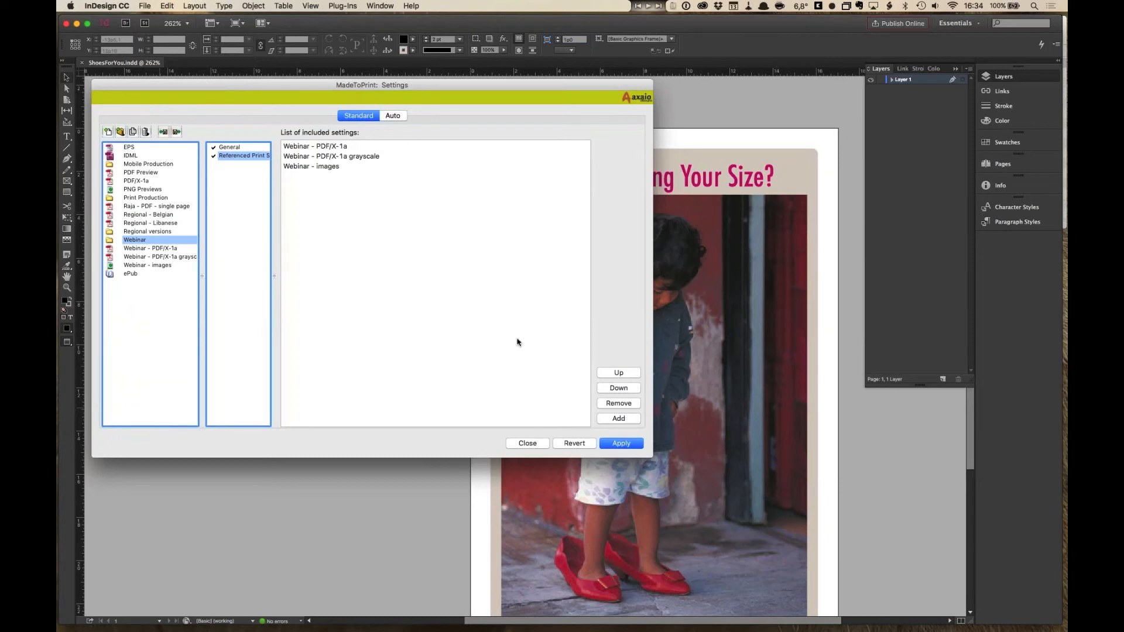
pyautogui.click(625, 421)
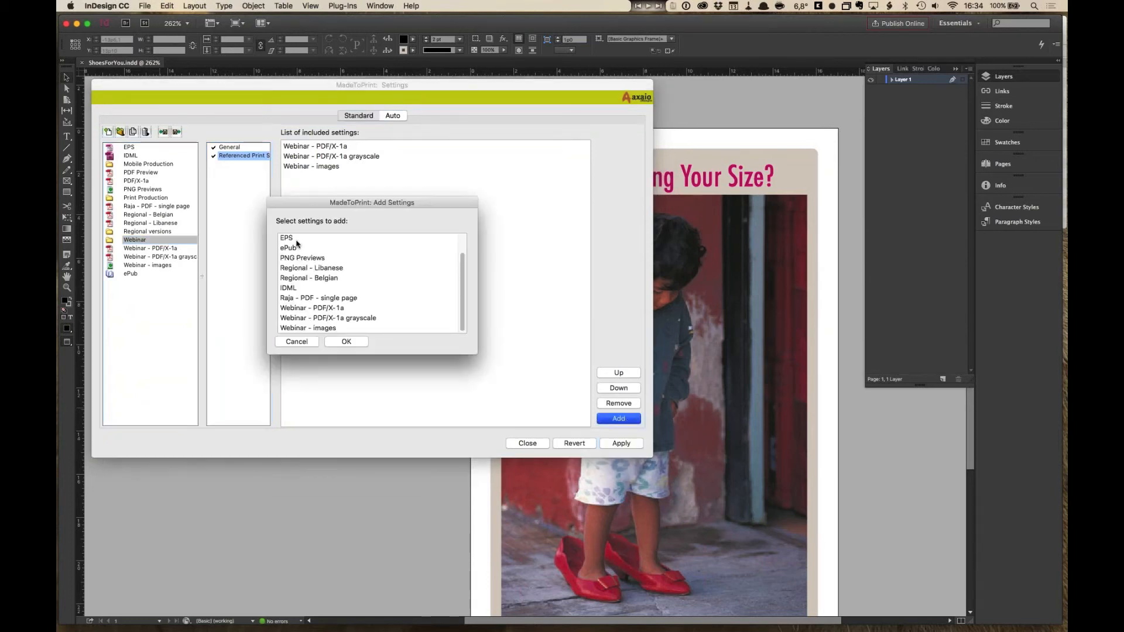
pyautogui.click(352, 342)
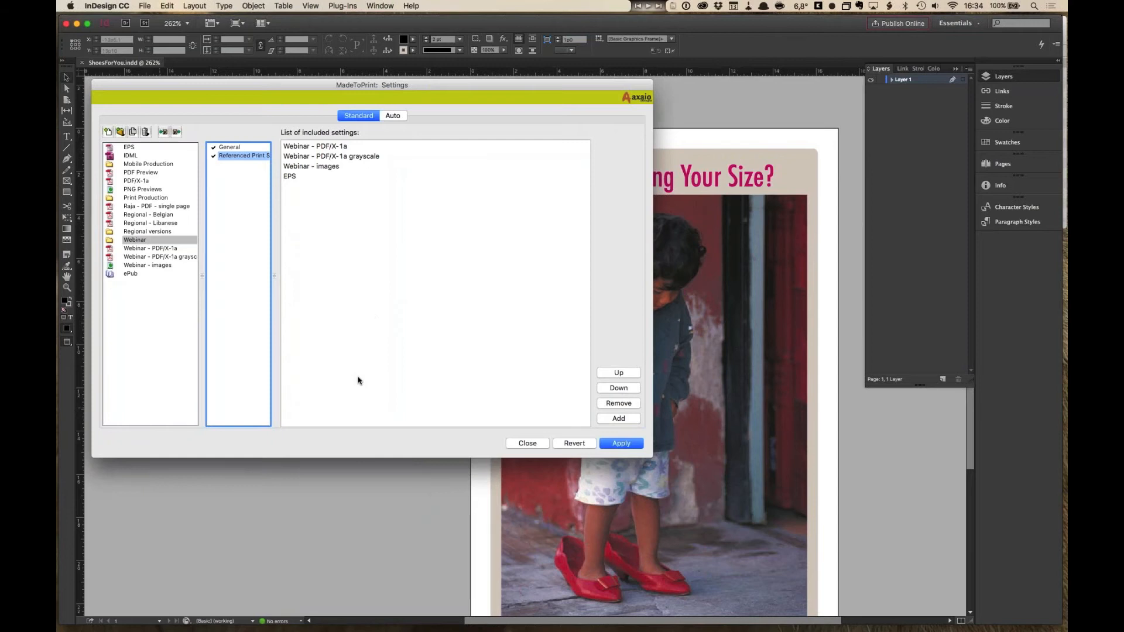
# - Move the EPS setting to the top of the Webinar group's list of included settings
pyautogui.click(298, 177)
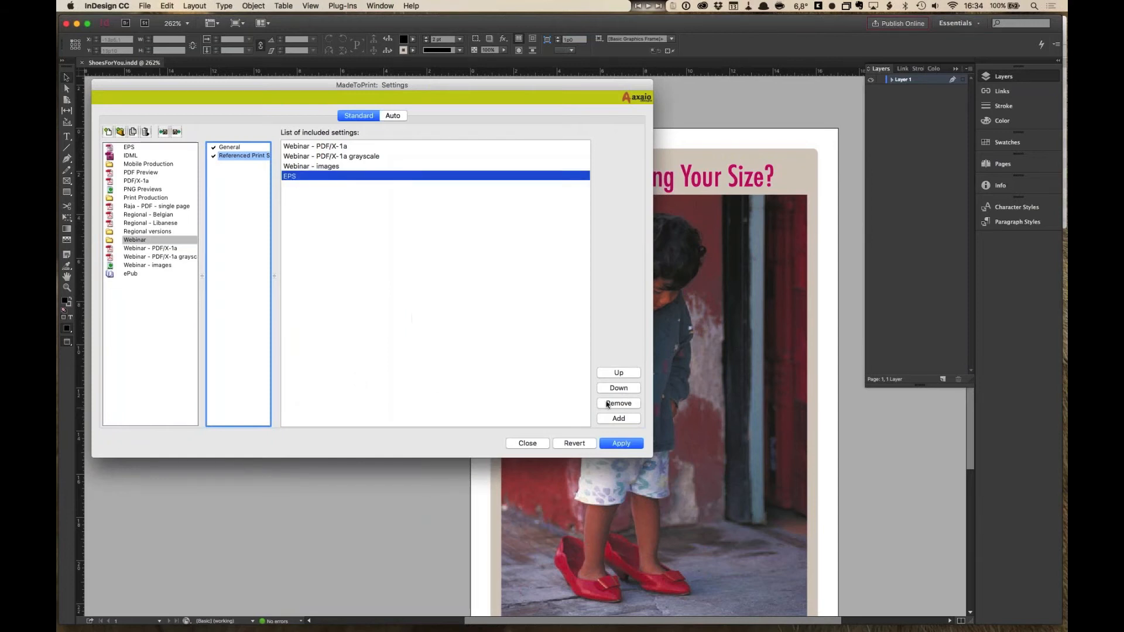
pyautogui.click(623, 376)
pyautogui.click(623, 376)
pyautogui.click(623, 376)
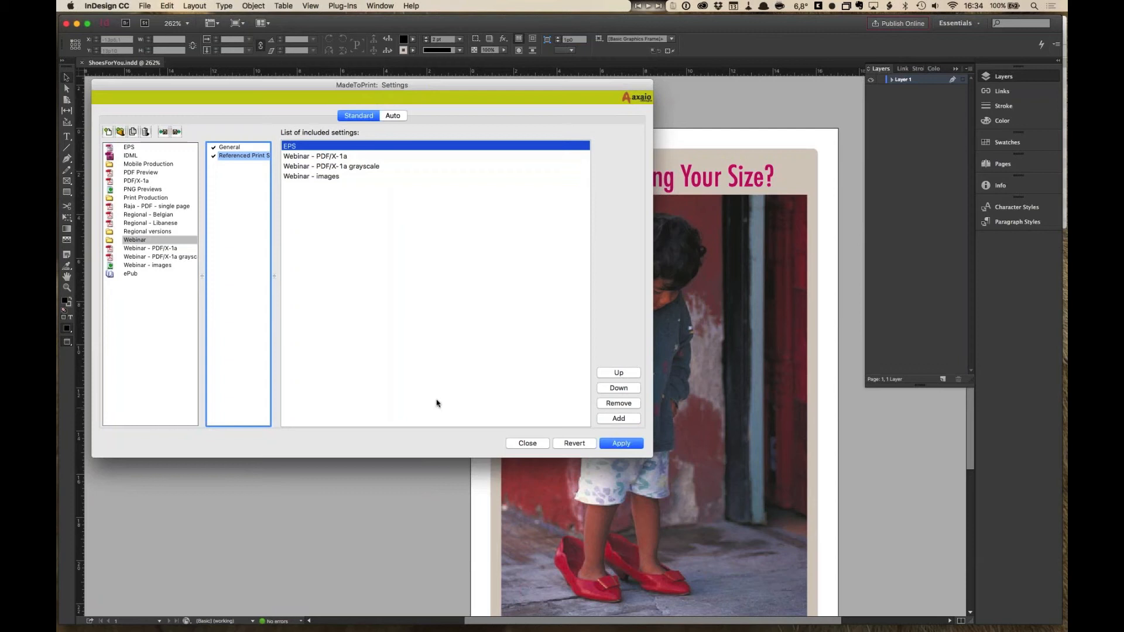
pyautogui.click(437, 364)
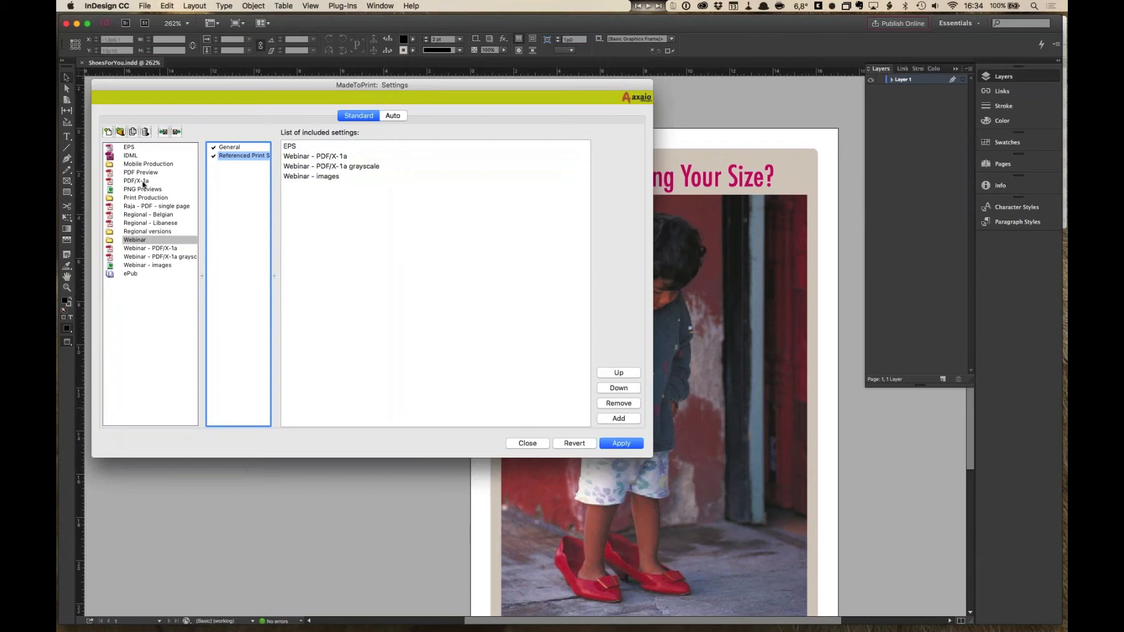
# - Inspect the Webinar PDF/X-1a and images settings and the group's referenced list, then close the editor saving the changes
pyautogui.click(142, 249)
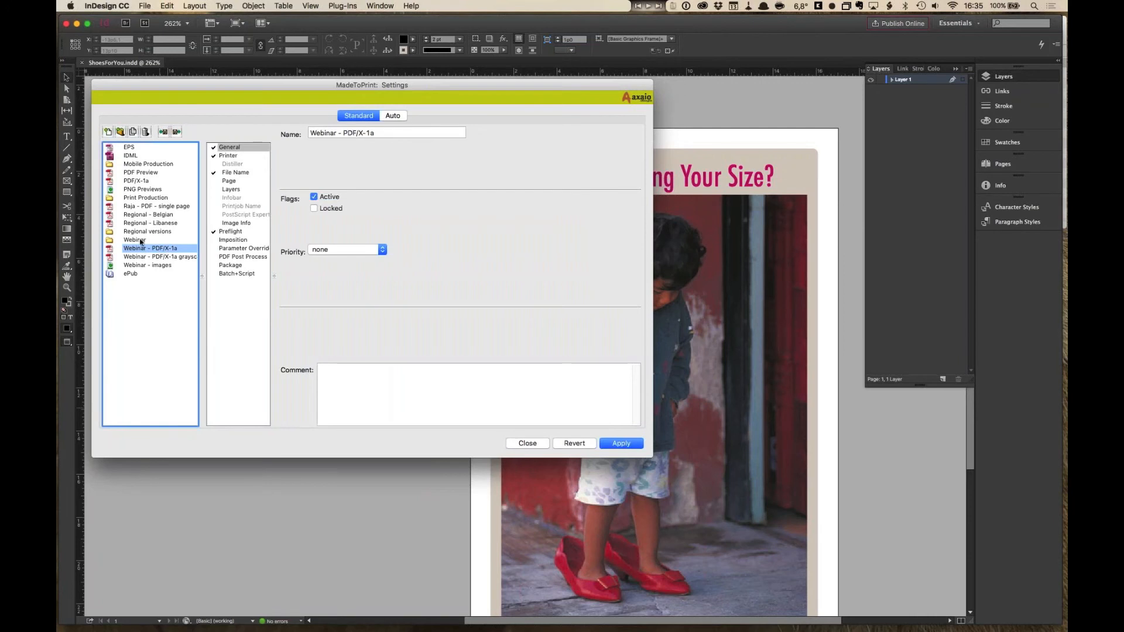
pyautogui.click(142, 241)
pyautogui.click(157, 267)
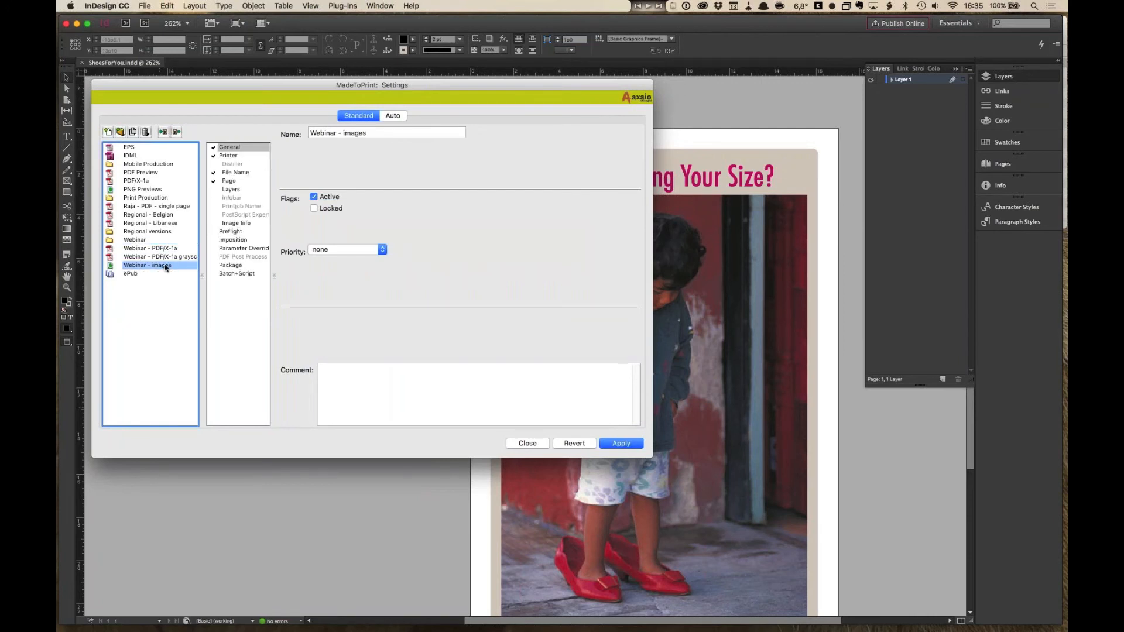
pyautogui.click(131, 242)
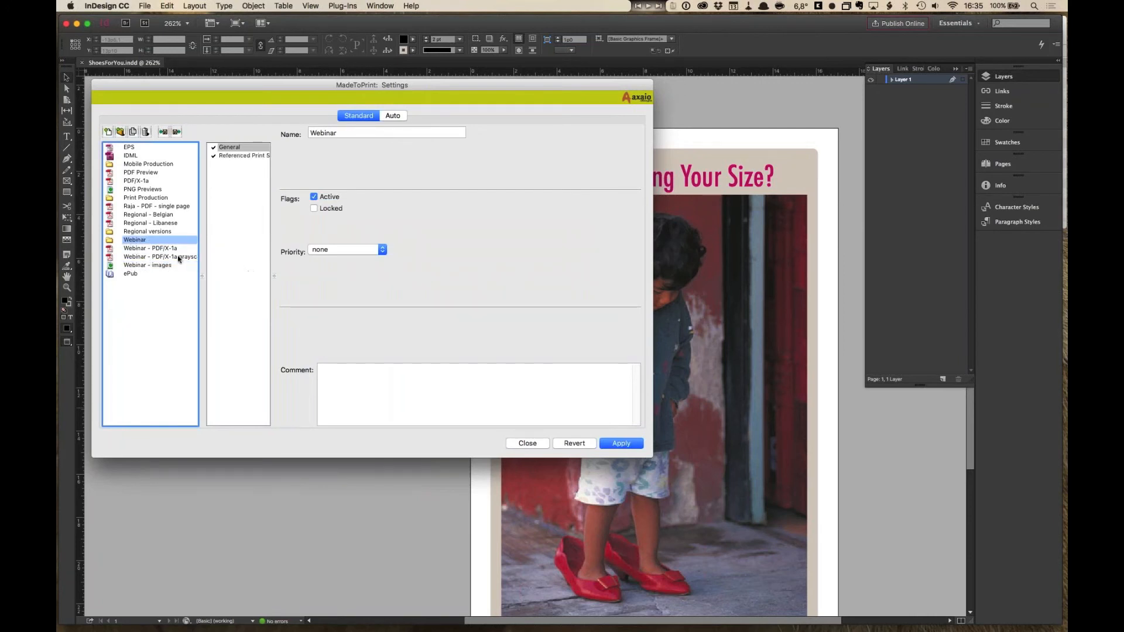
pyautogui.click(248, 156)
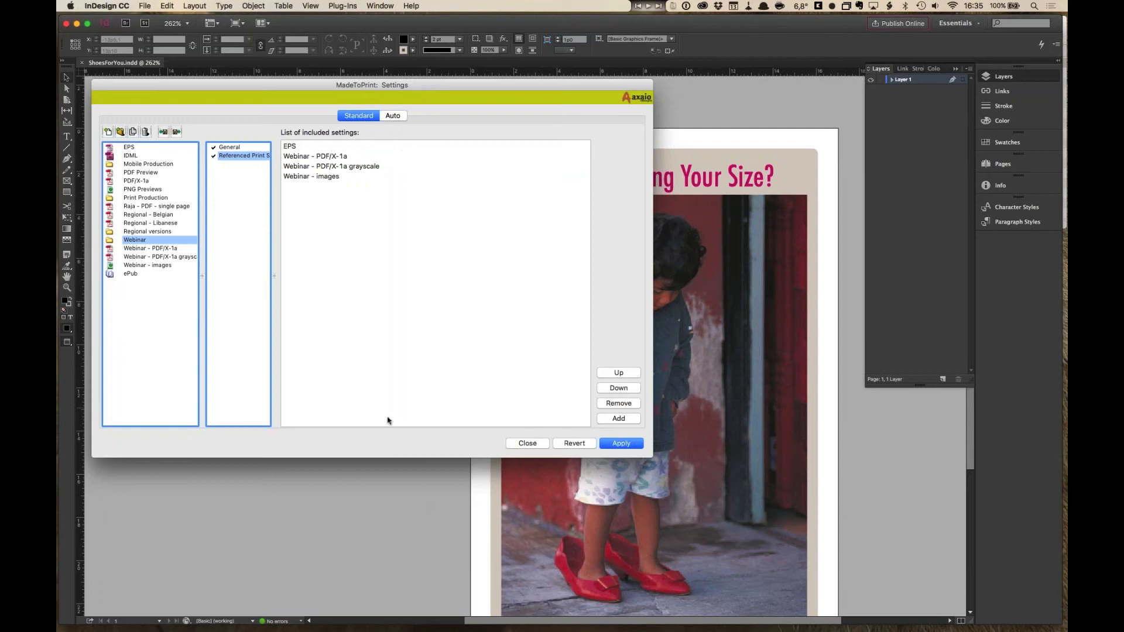
pyautogui.click(521, 441)
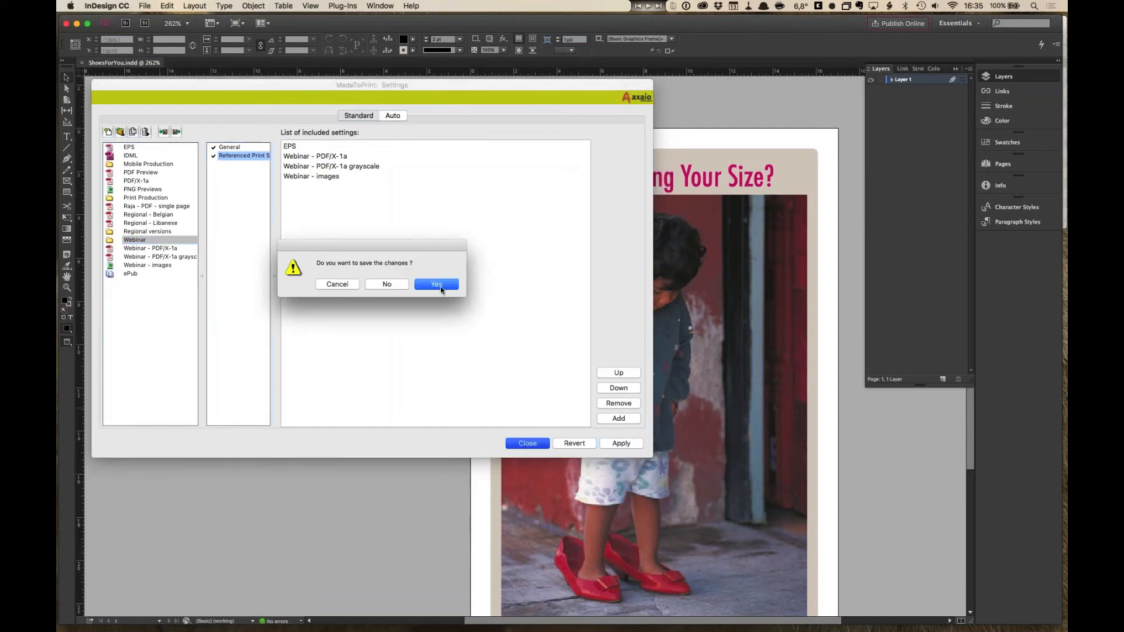
pyautogui.click(440, 285)
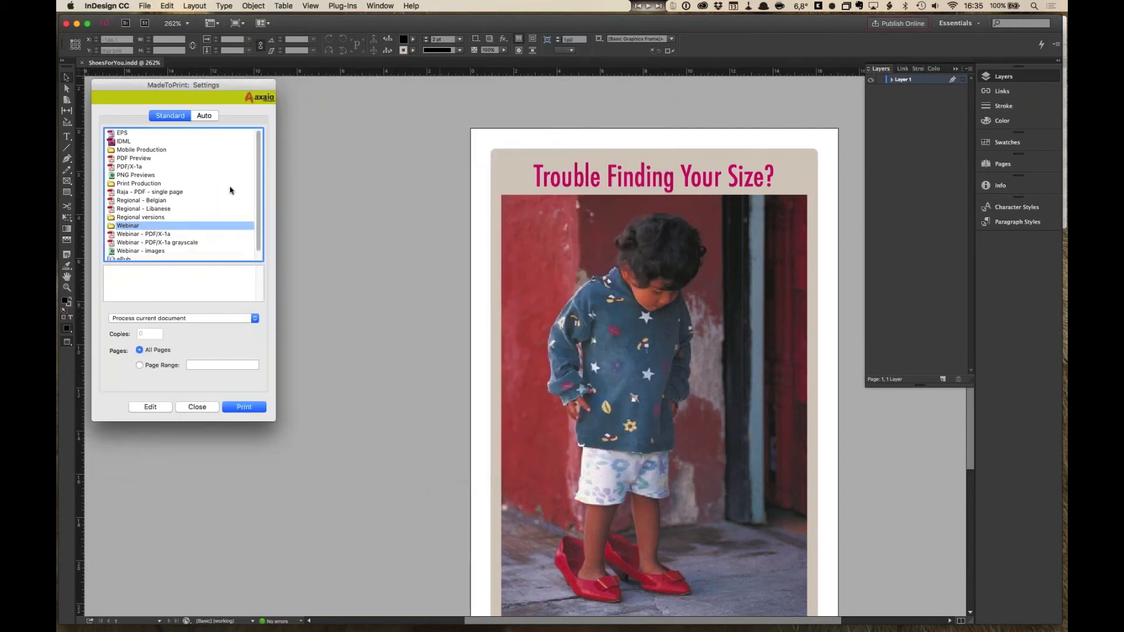
# - Switch to PowerPoint, start the slide show from the current slide and advance to the next slide
pyautogui.press('super+Tab')
pyautogui.press('super+Tab')
pyautogui.press('super+Tab')
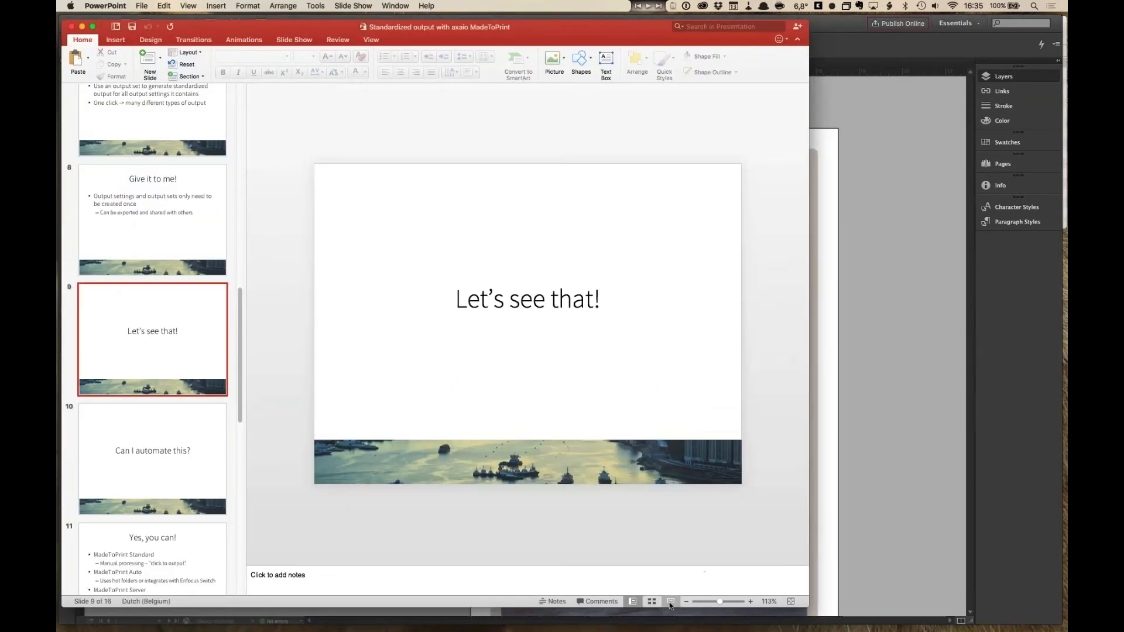
pyautogui.click(671, 602)
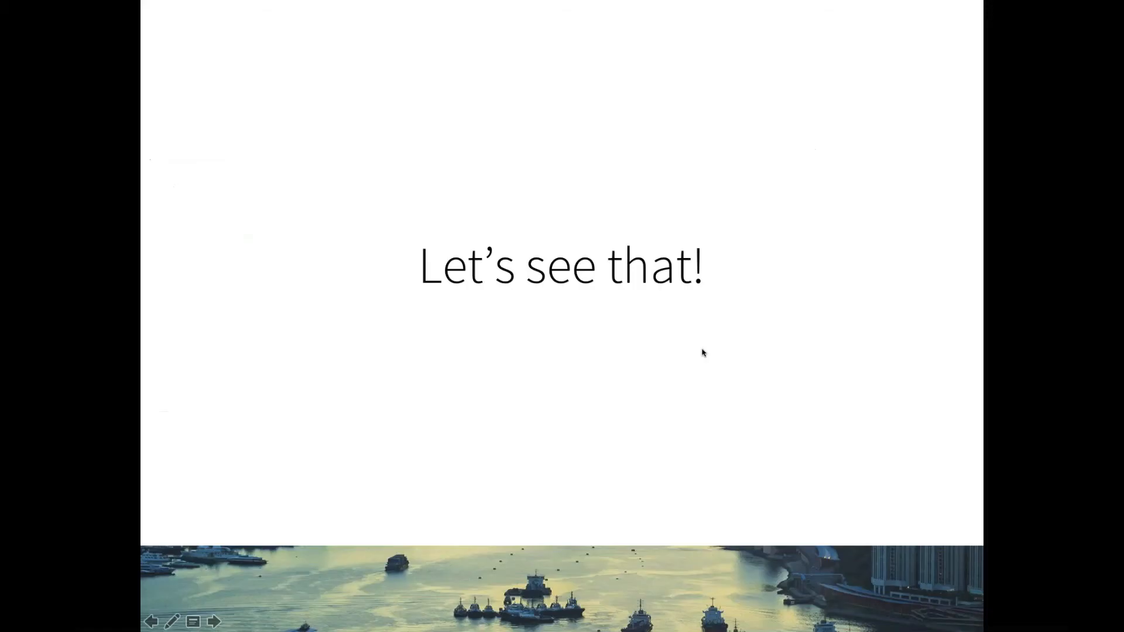
pyautogui.click(703, 353)
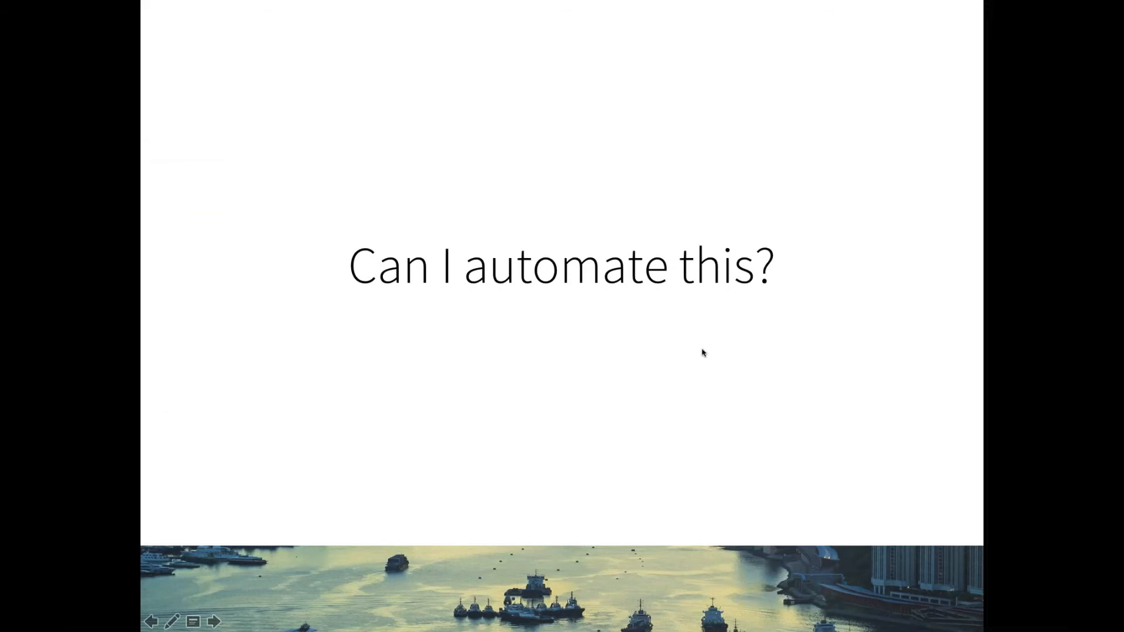
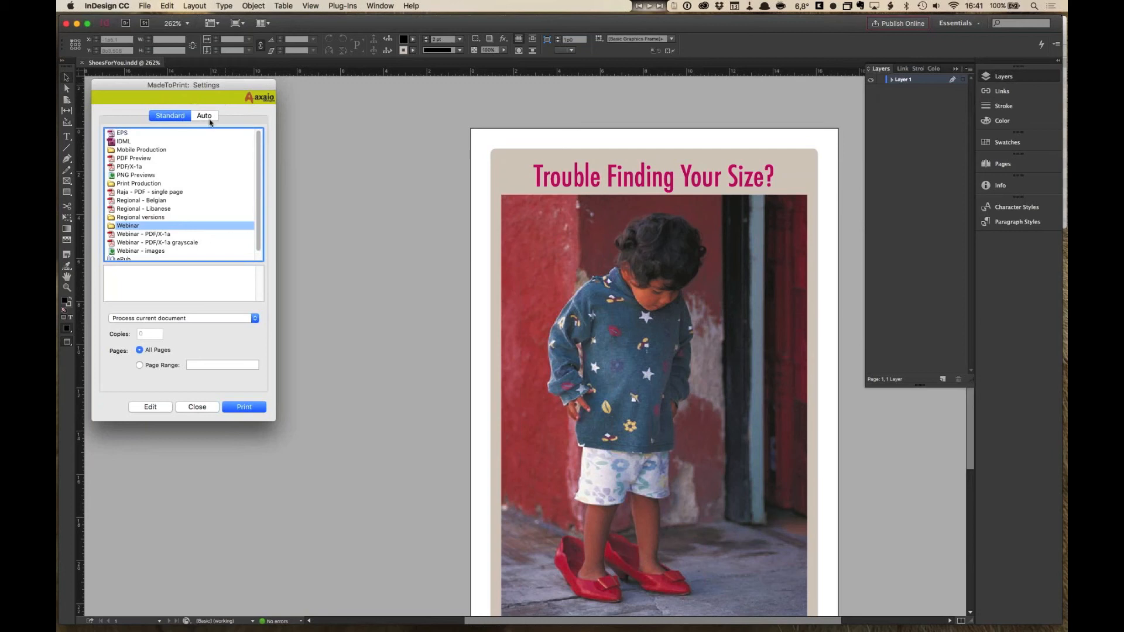
# - Open the Generate regional versions auto hotfolder setting for editing and set its priority to high
pyautogui.click(211, 120)
pyautogui.click(188, 119)
pyautogui.click(205, 116)
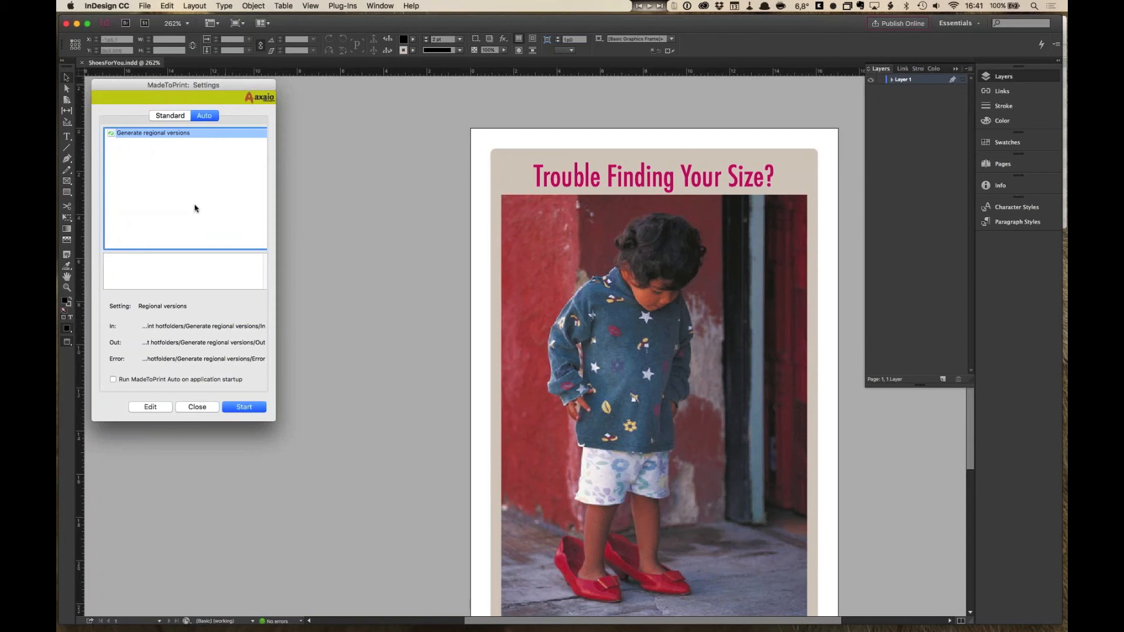
pyautogui.click(156, 410)
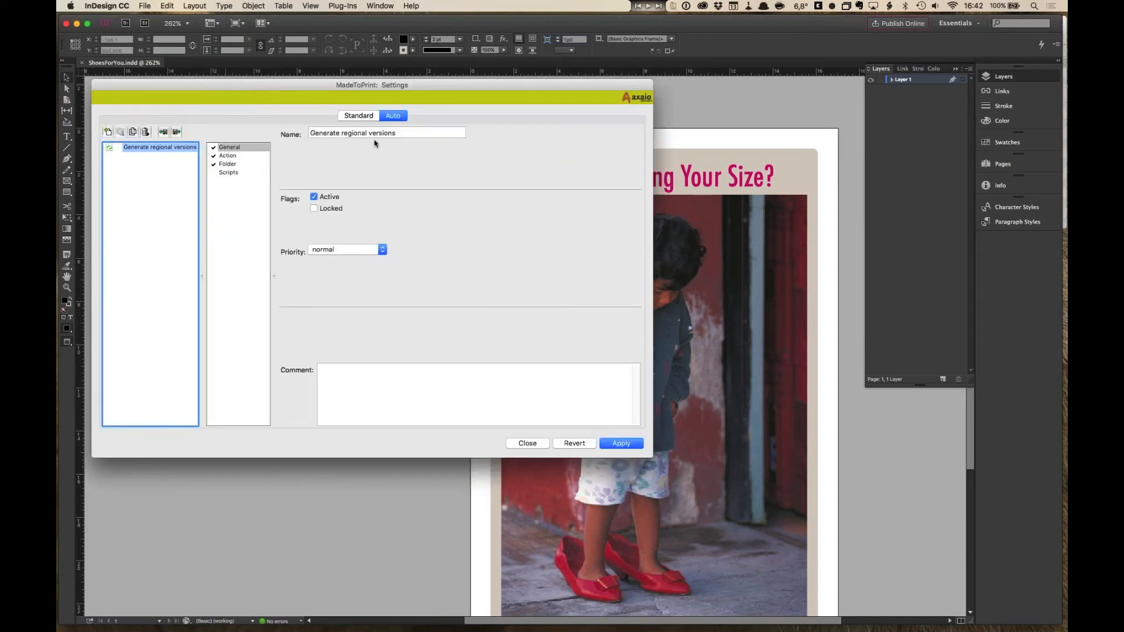
pyautogui.click(237, 156)
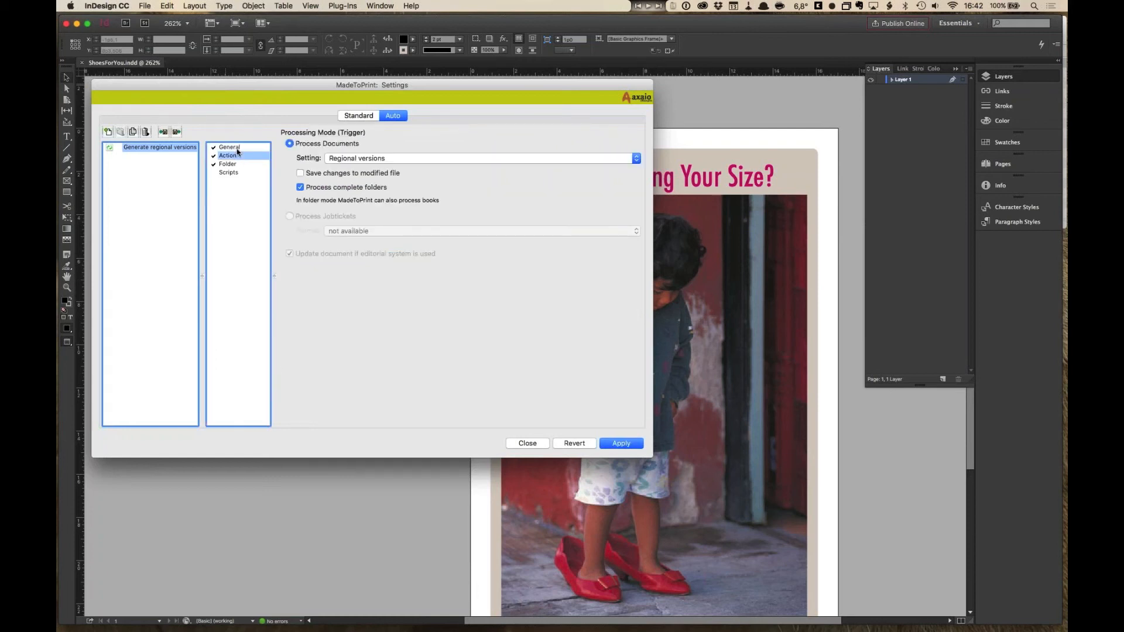
pyautogui.click(237, 149)
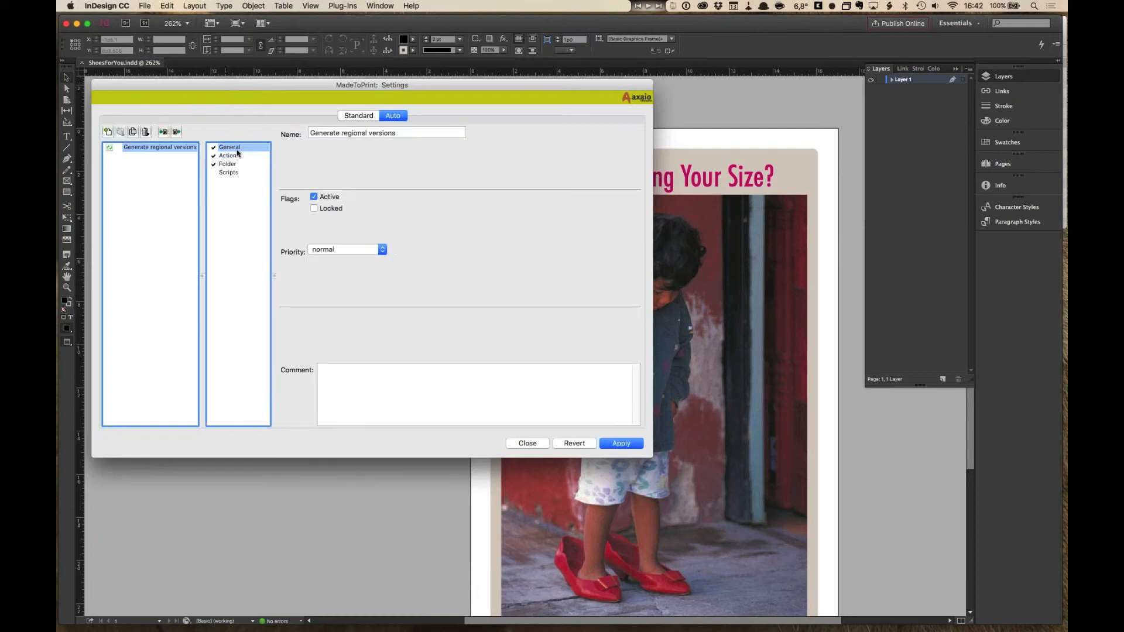
pyautogui.click(382, 249)
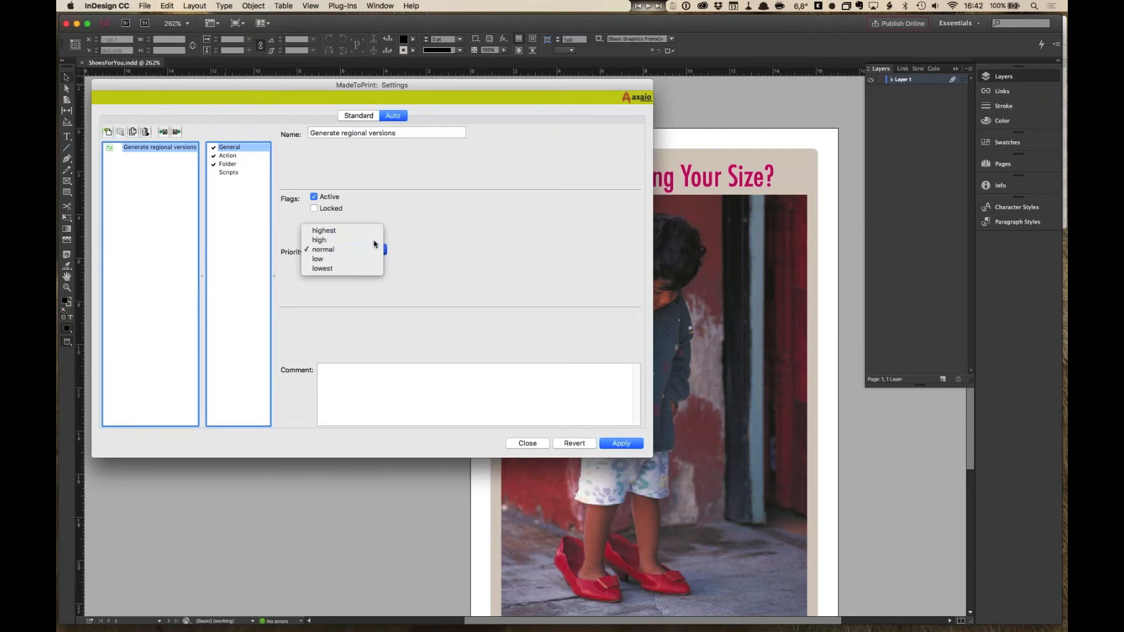
pyautogui.click(374, 241)
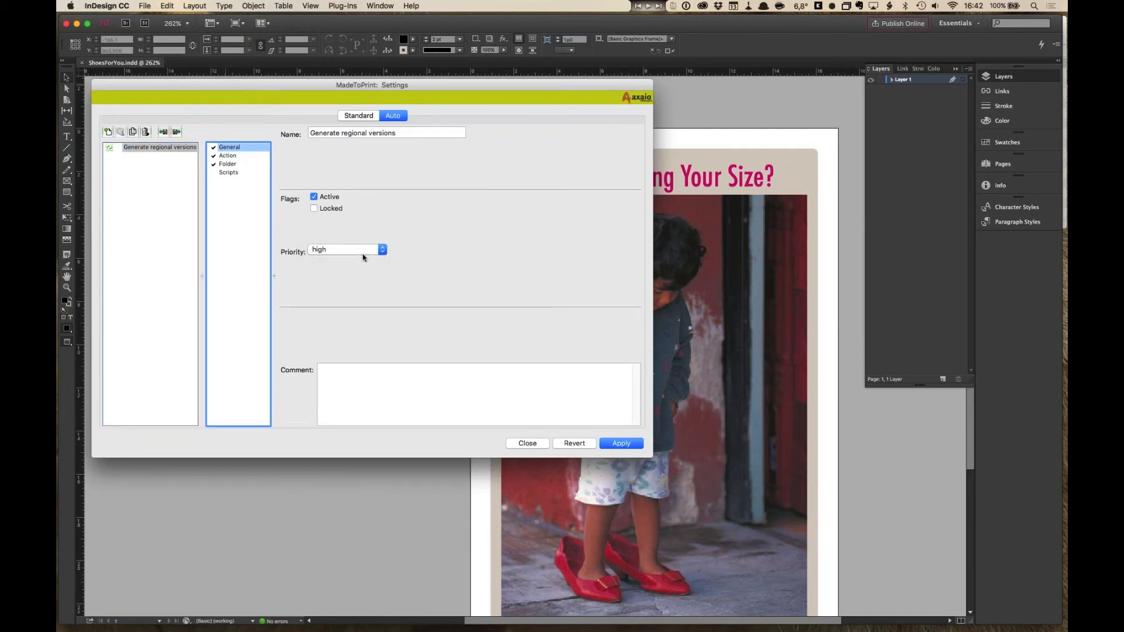
# - Set the hotfolder's processing setting to Webinar on its Action page
pyautogui.click(181, 151)
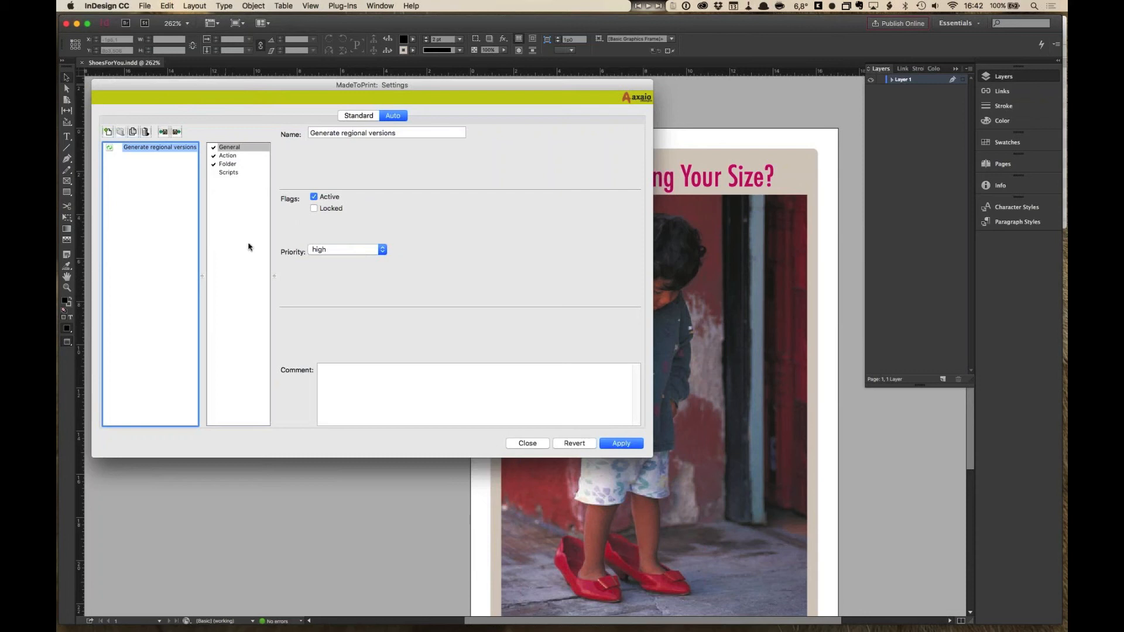
pyautogui.click(248, 156)
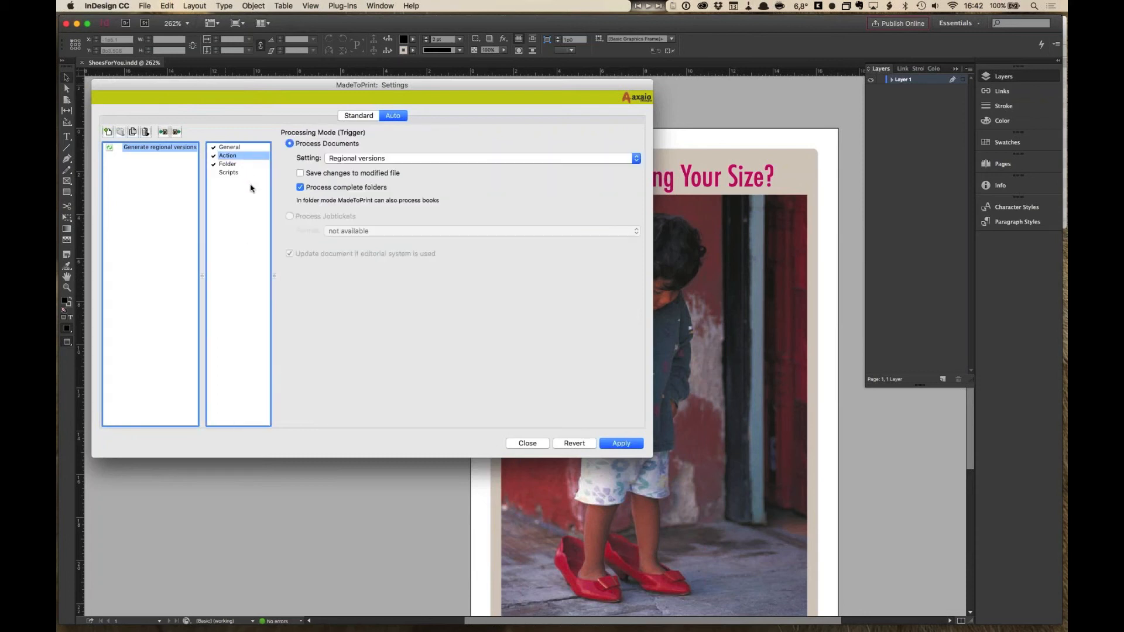
pyautogui.click(454, 159)
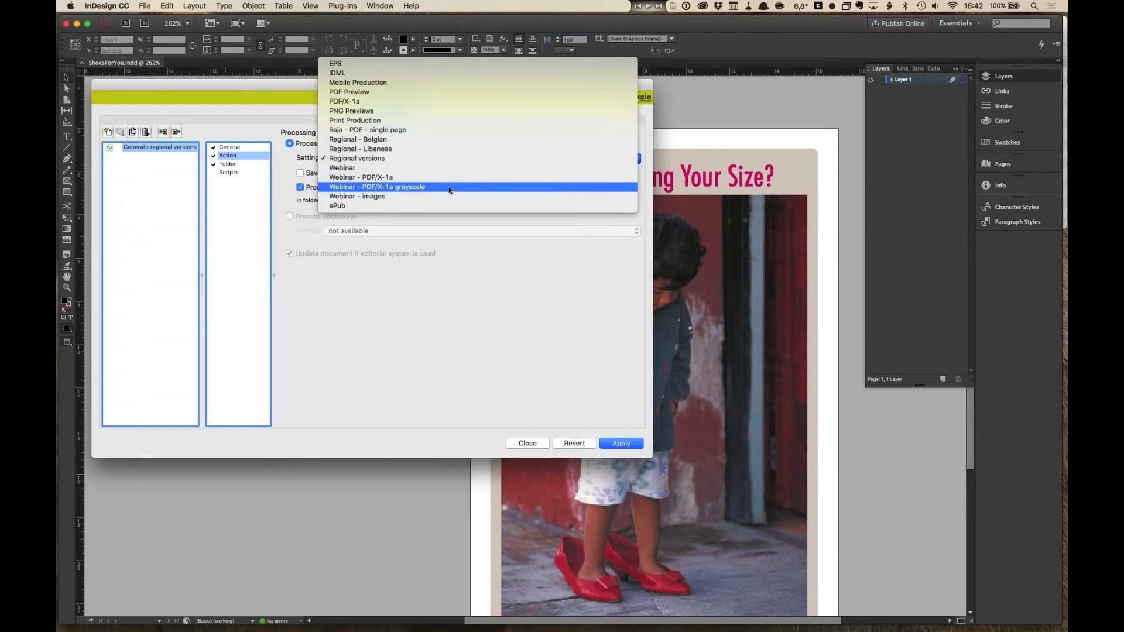
pyautogui.click(449, 187)
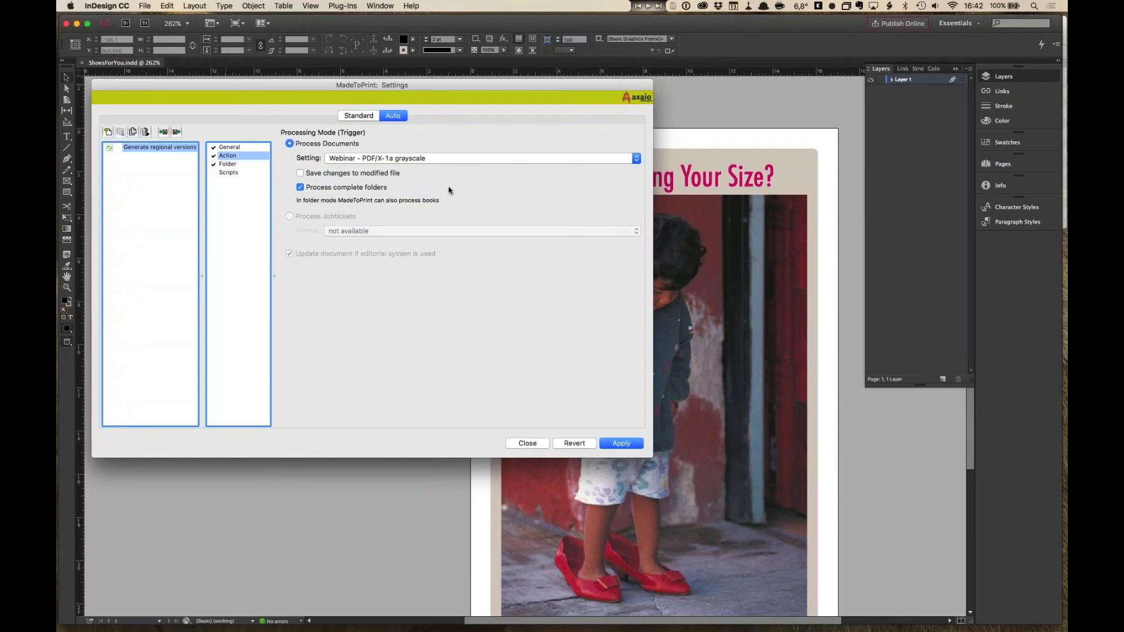
pyautogui.click(436, 157)
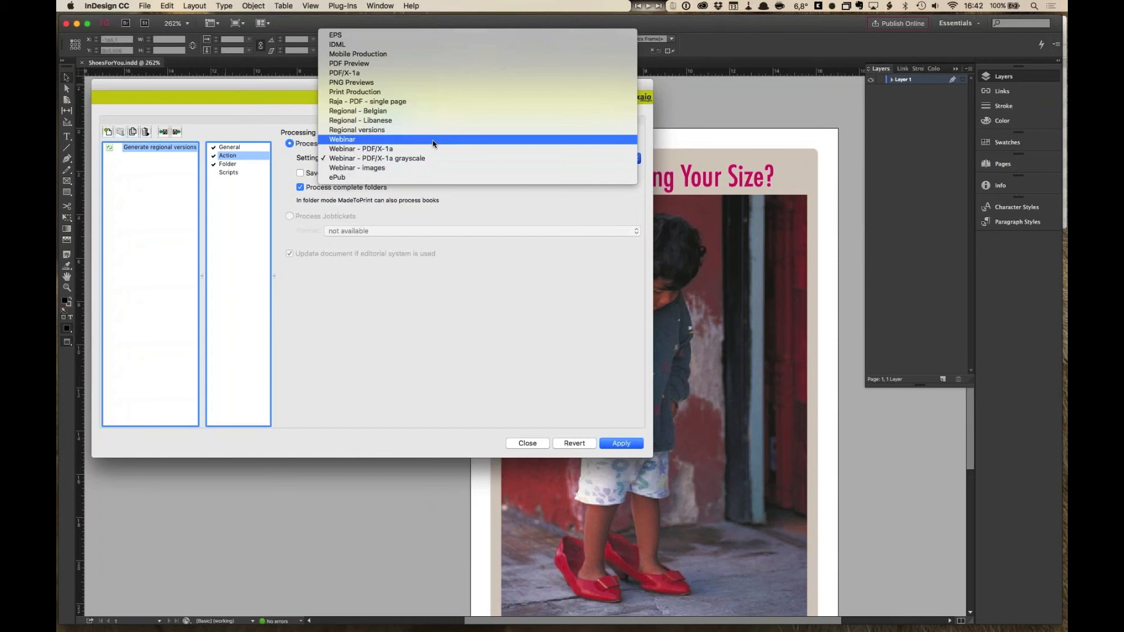
pyautogui.click(433, 140)
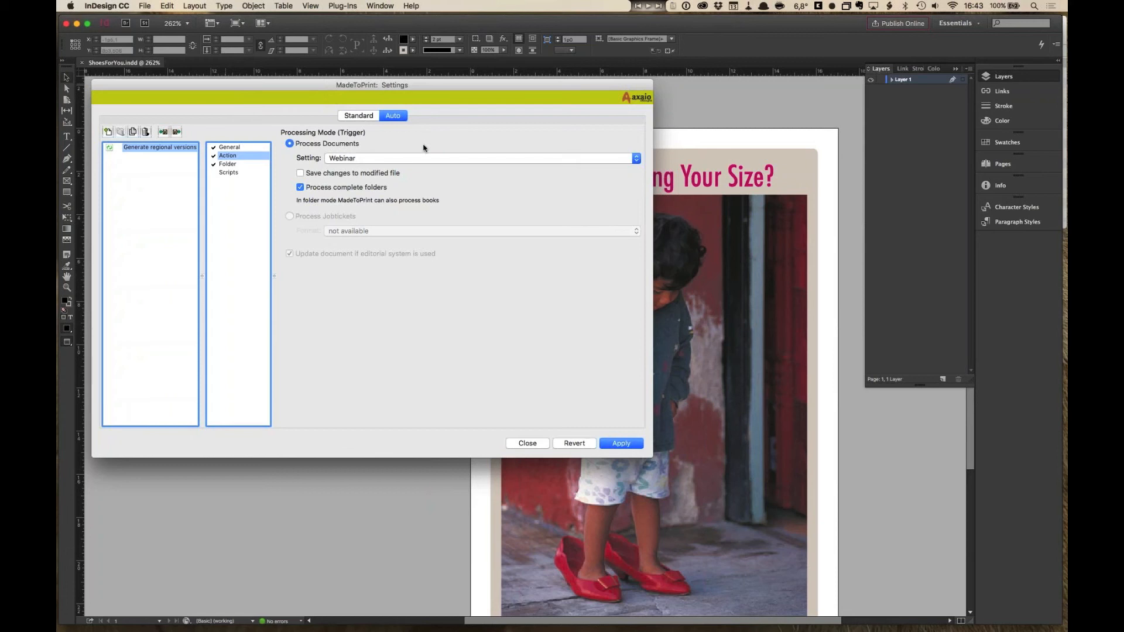
# - Examine the Webinar group's included settings and the hotfolder's in, out and error folders, delete option and scan interval
pyautogui.click(358, 117)
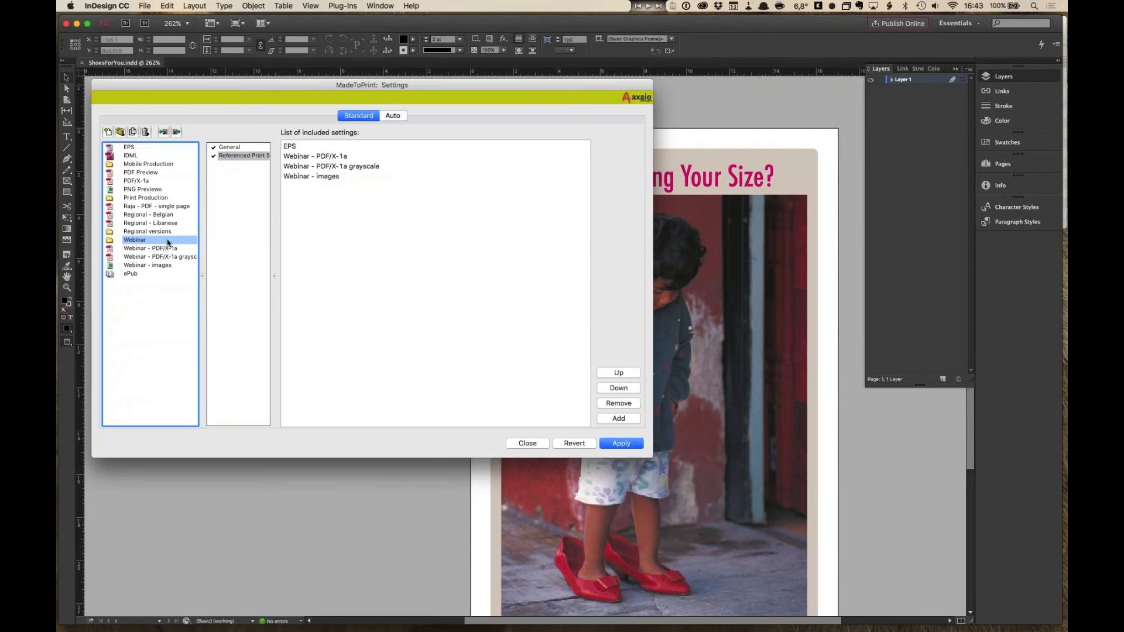
pyautogui.click(389, 120)
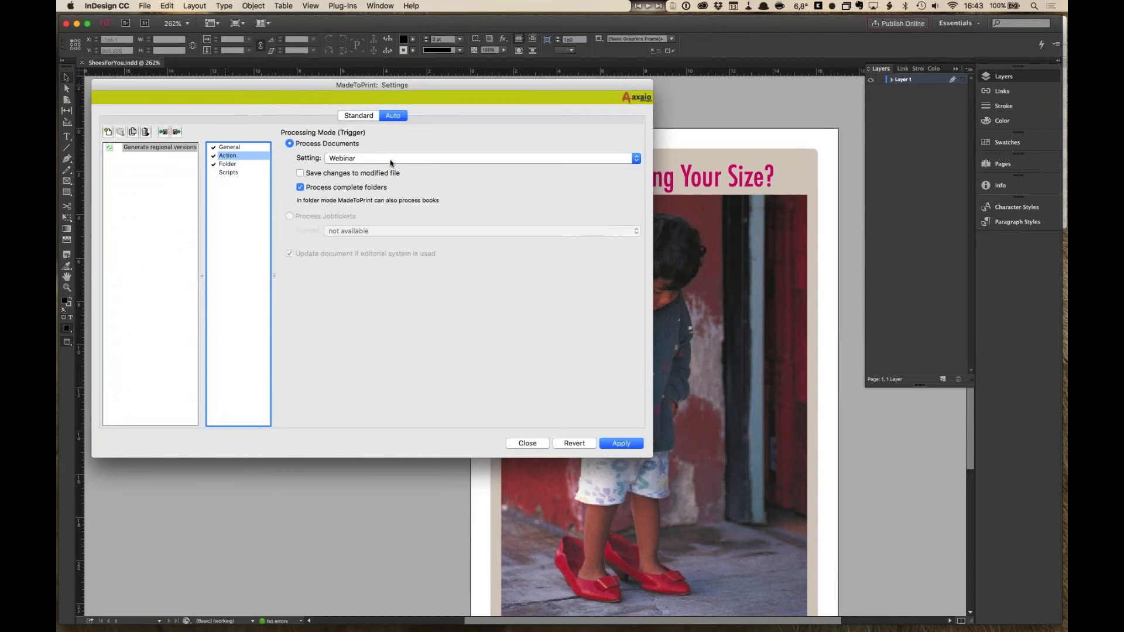
pyautogui.click(235, 165)
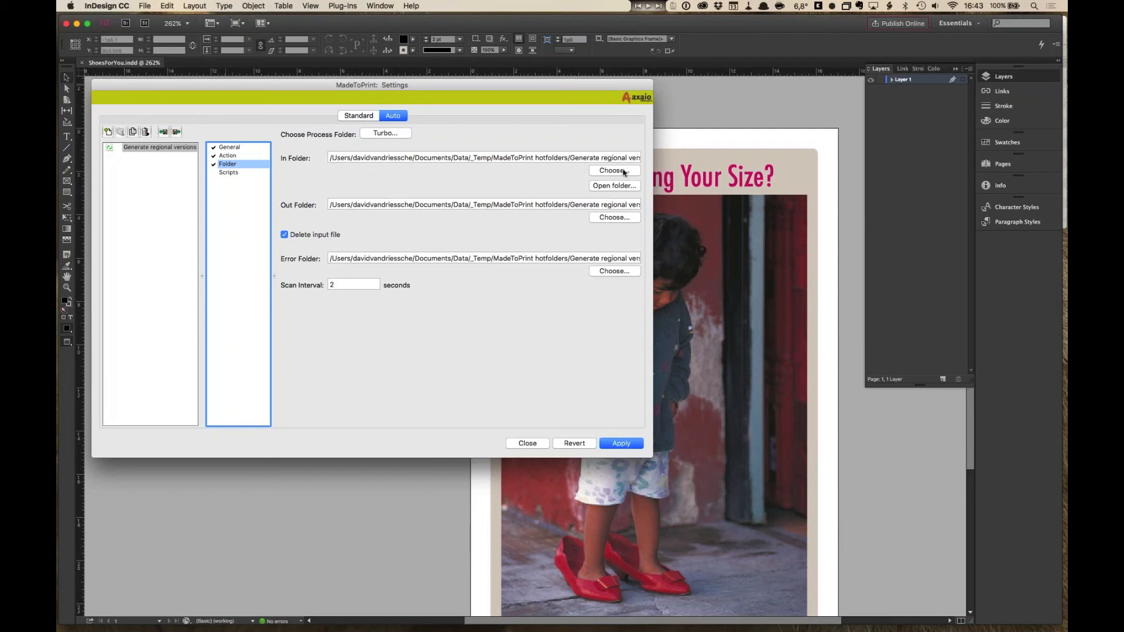
pyautogui.click(623, 158)
pyautogui.doubleClick(623, 158)
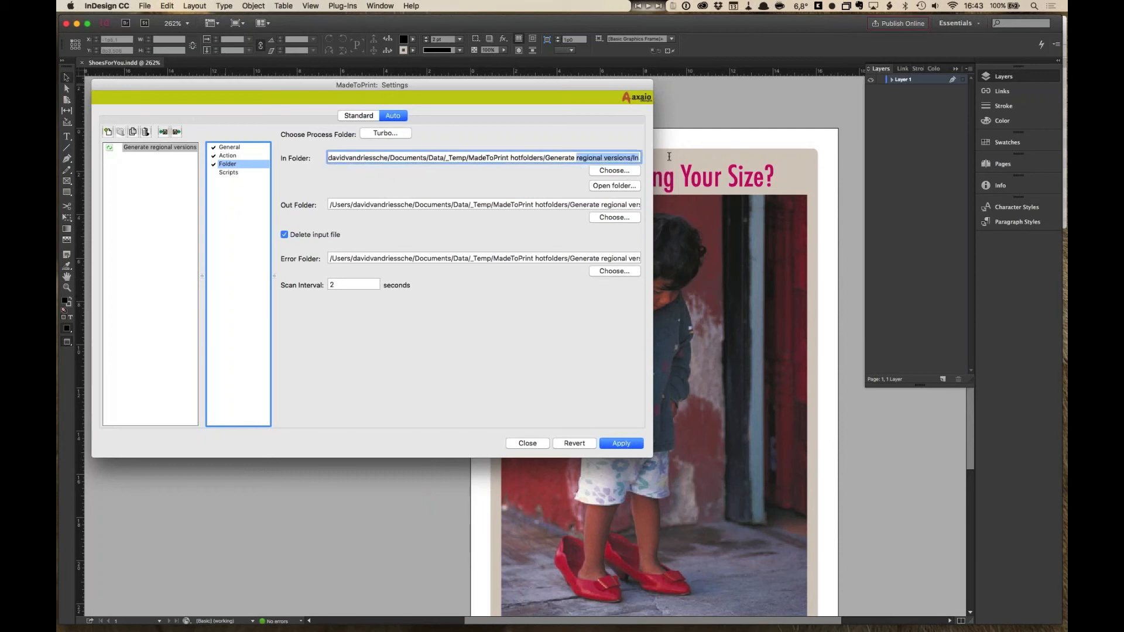
pyautogui.click(621, 158)
pyautogui.click(339, 157)
pyautogui.click(339, 205)
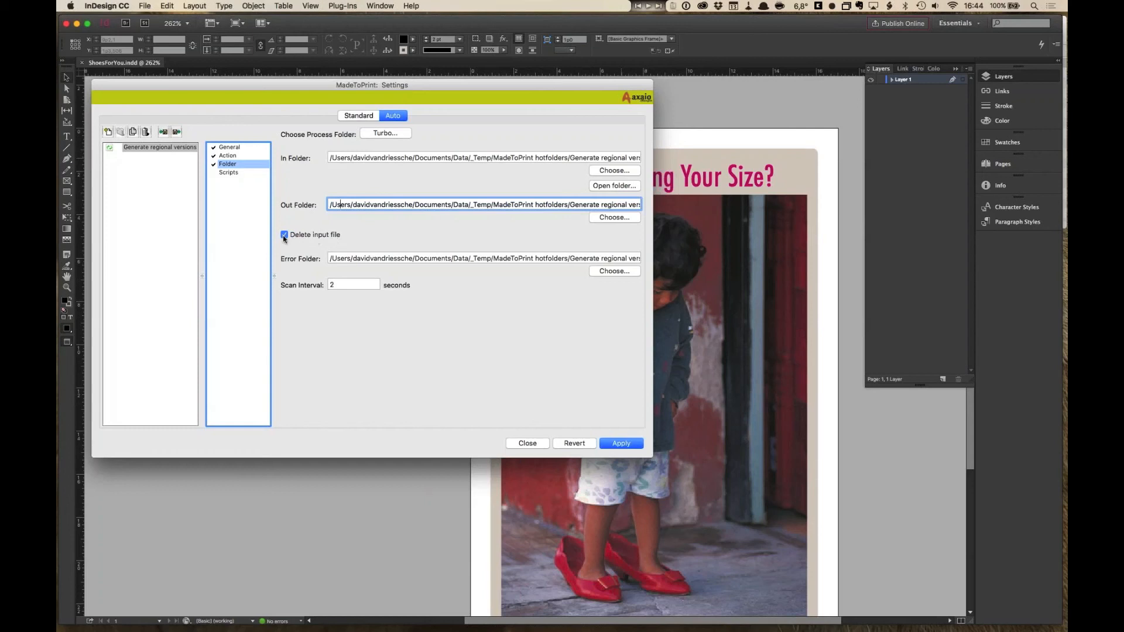
pyautogui.click(337, 260)
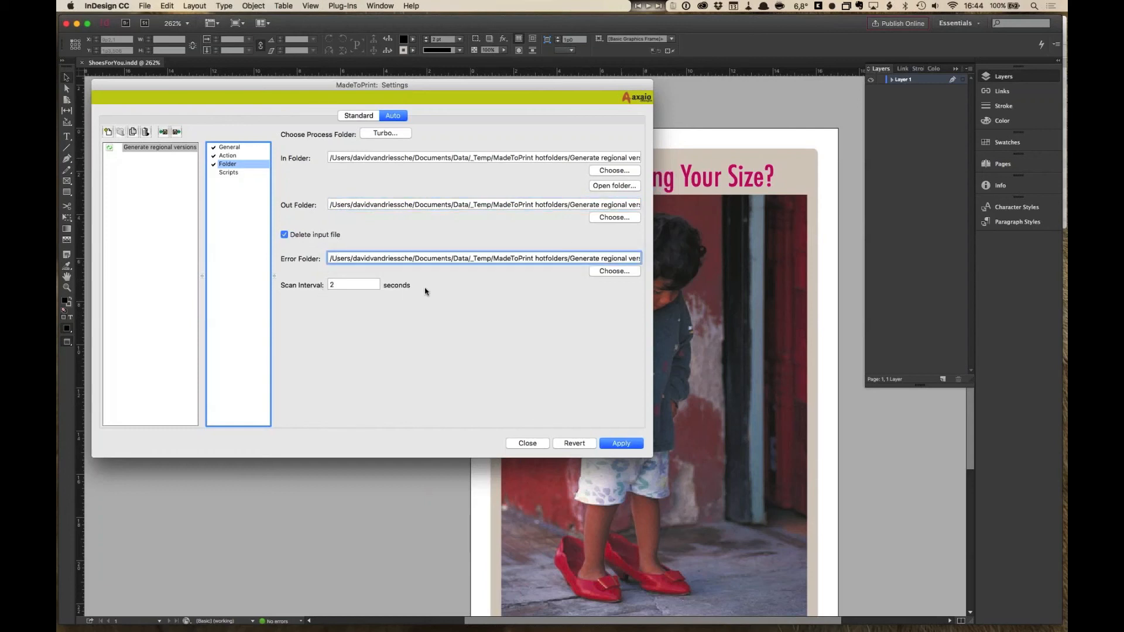
pyautogui.click(381, 204)
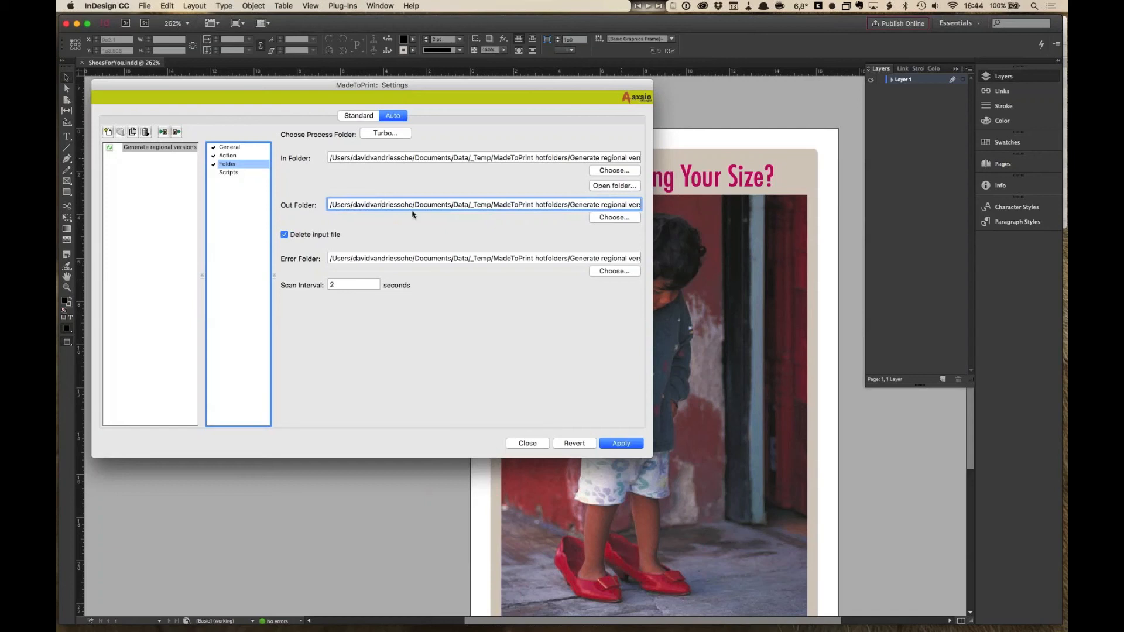
pyautogui.click(284, 234)
pyautogui.click(286, 235)
pyautogui.click(333, 284)
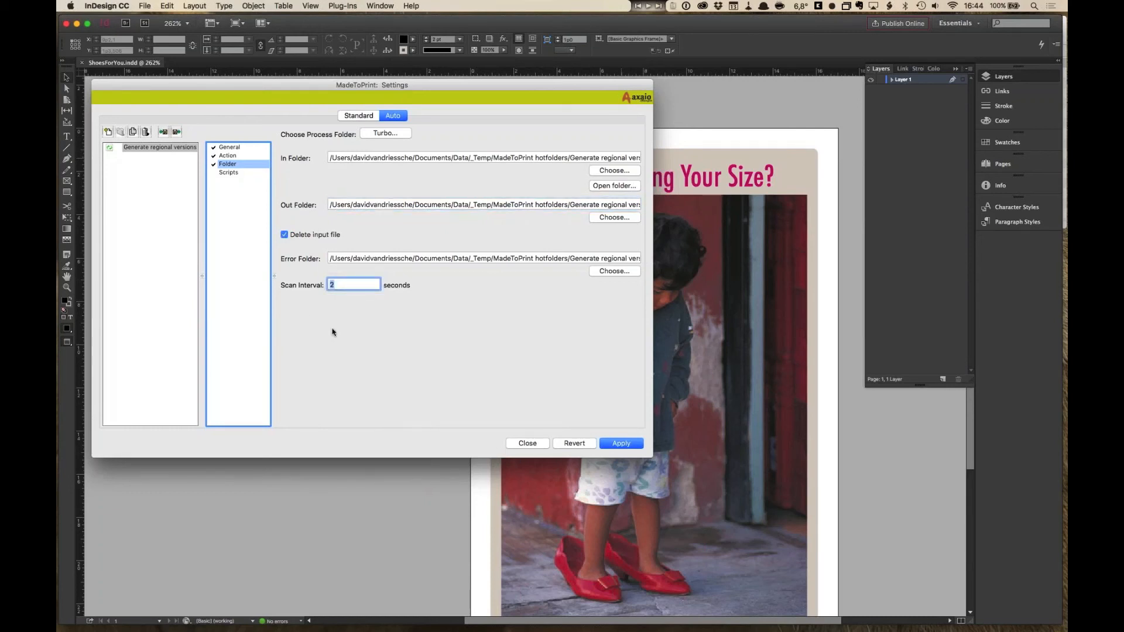
pyautogui.click(1062, 80)
pyautogui.click(475, 108)
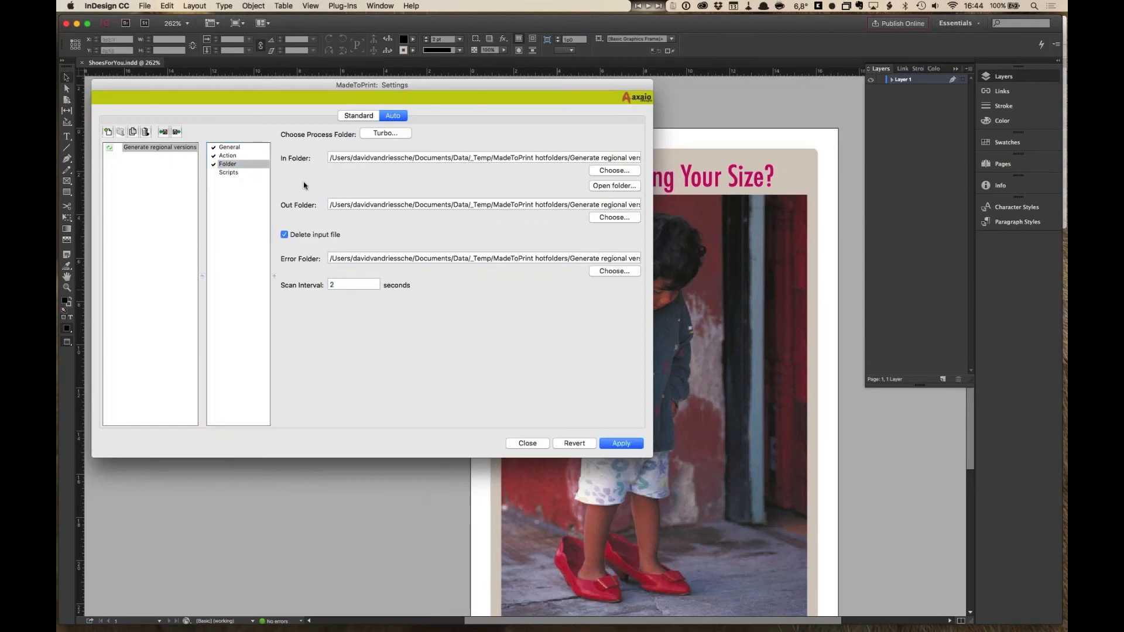
# - Review the Scripts, General, Action and Folder pages, then close the editor without saving the changes
pyautogui.click(231, 172)
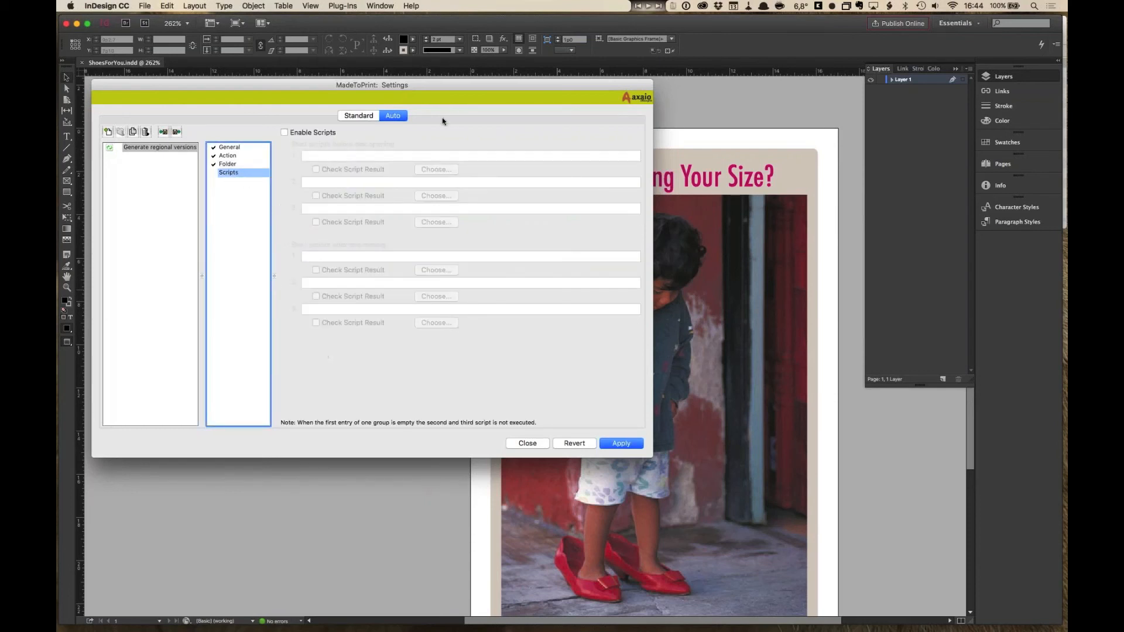
pyautogui.click(285, 132)
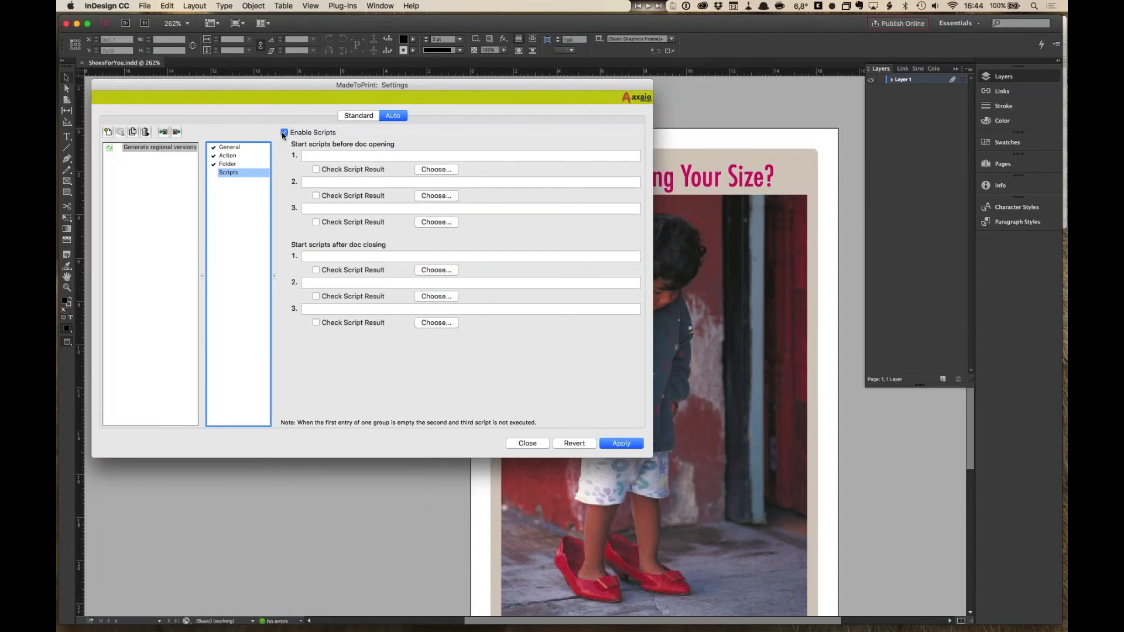
pyautogui.click(284, 133)
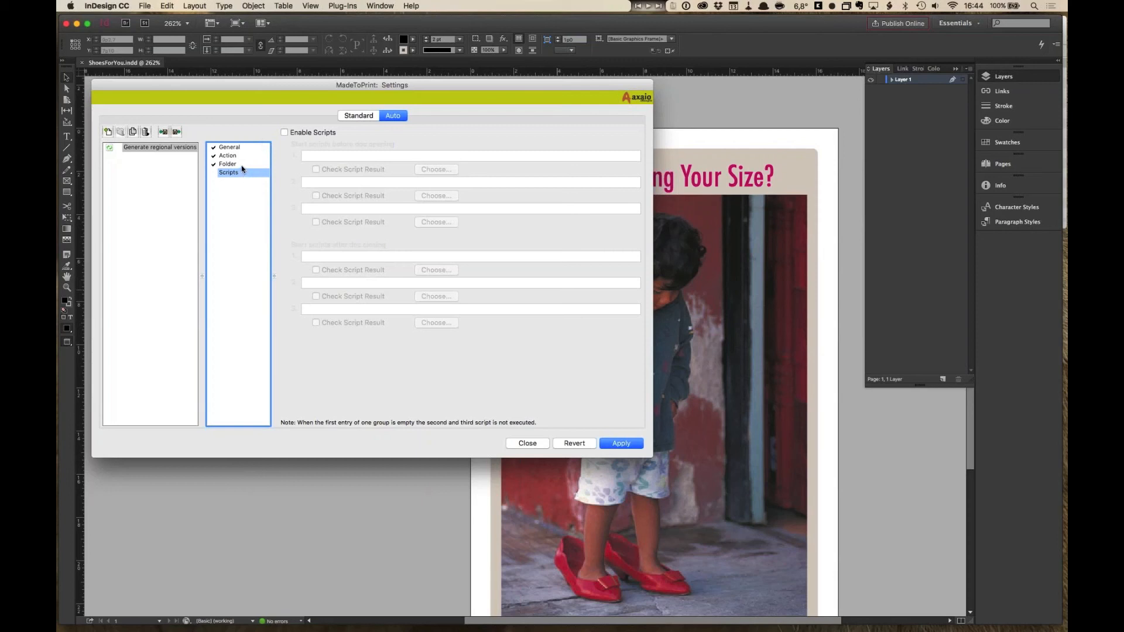
pyautogui.click(240, 148)
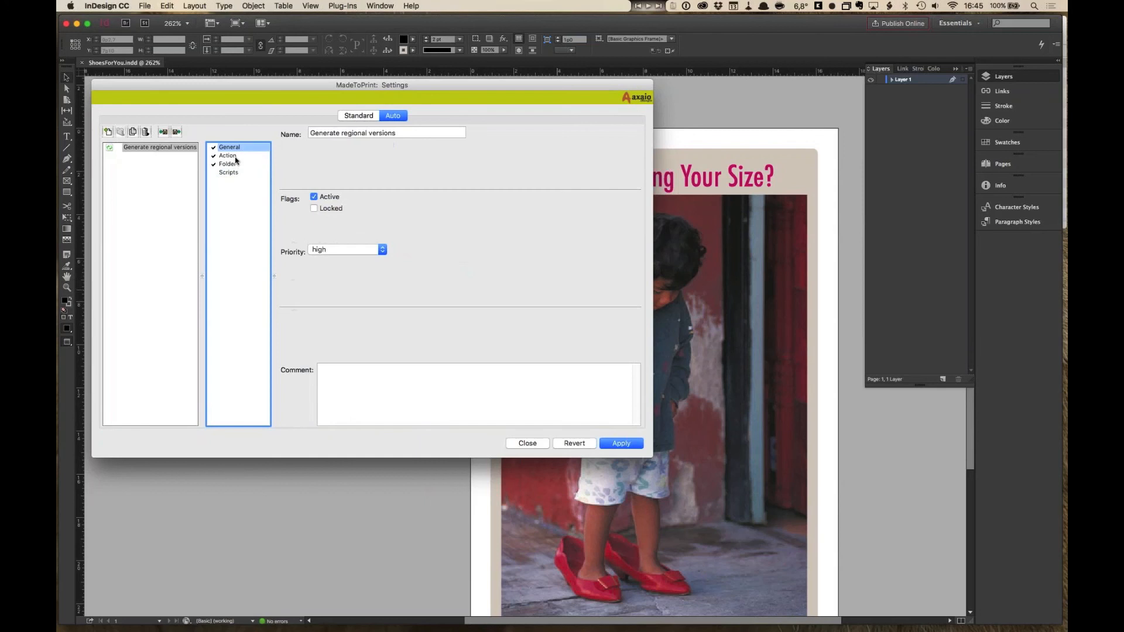
pyautogui.click(234, 156)
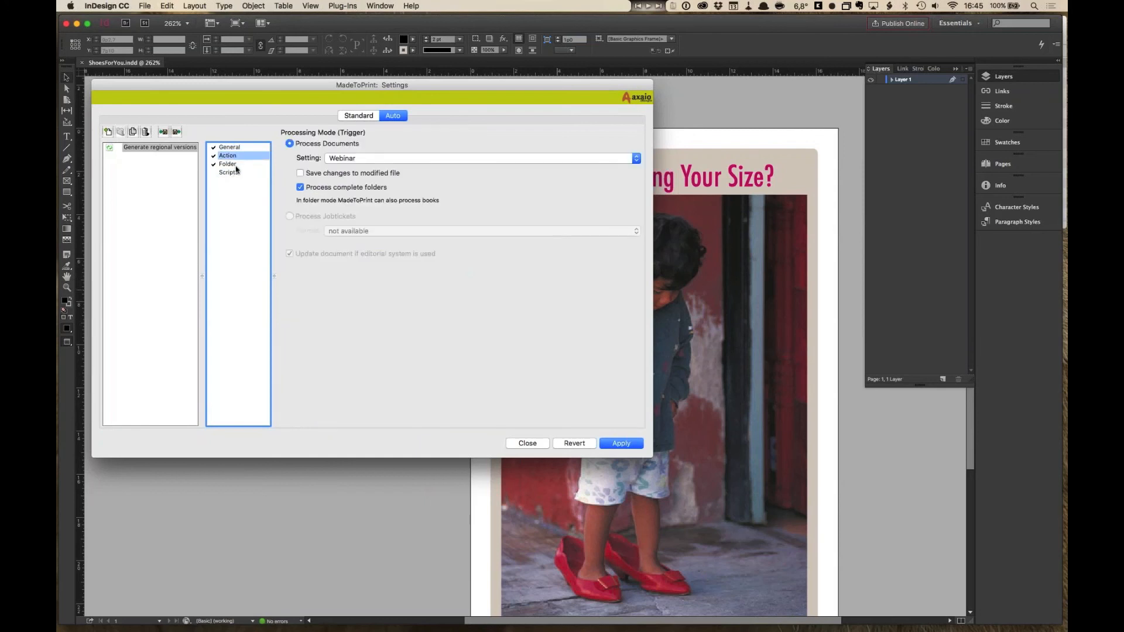
pyautogui.click(237, 165)
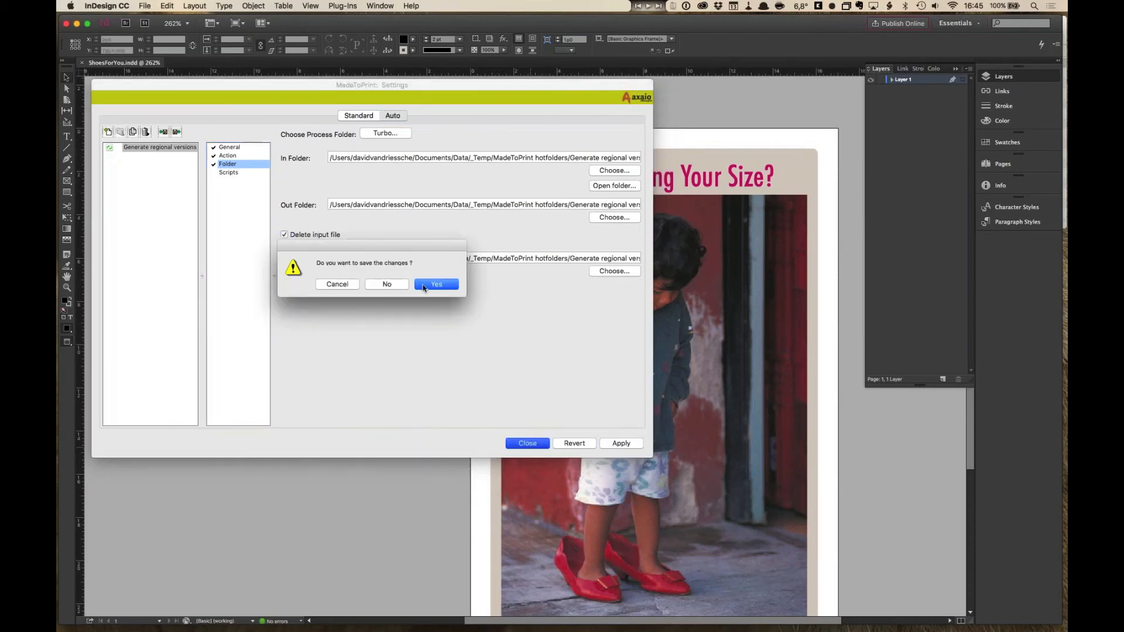
pyautogui.click(380, 284)
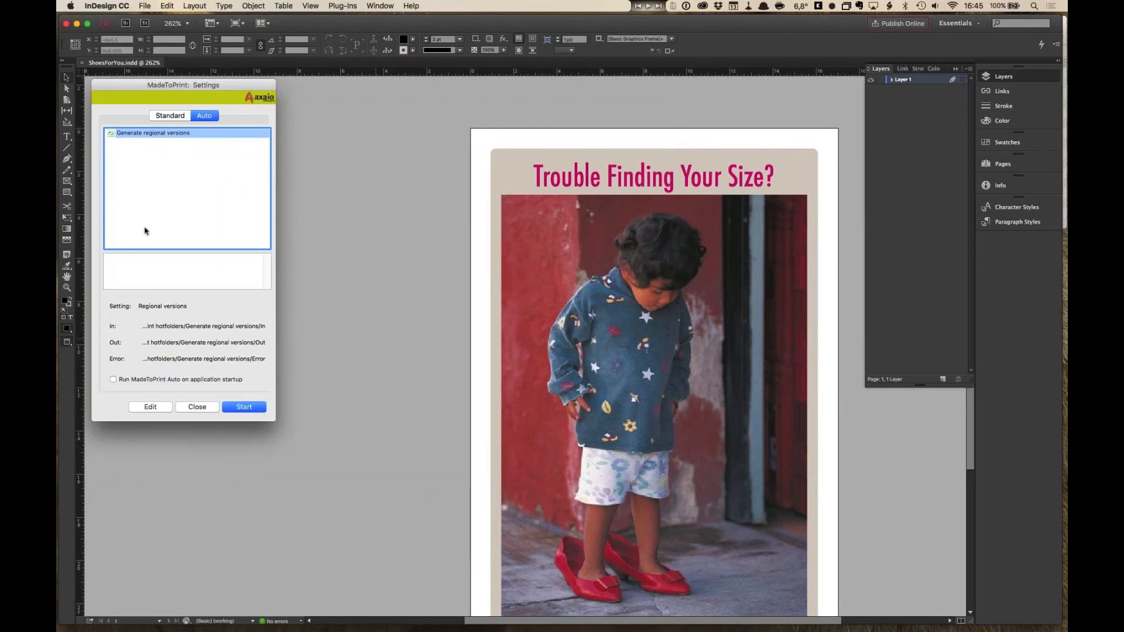
# - Reopen the auto setting editor, add a new hotfolder setting, inspect its Action and Folder pages, and delete it
pyautogui.click(247, 410)
pyautogui.click(165, 407)
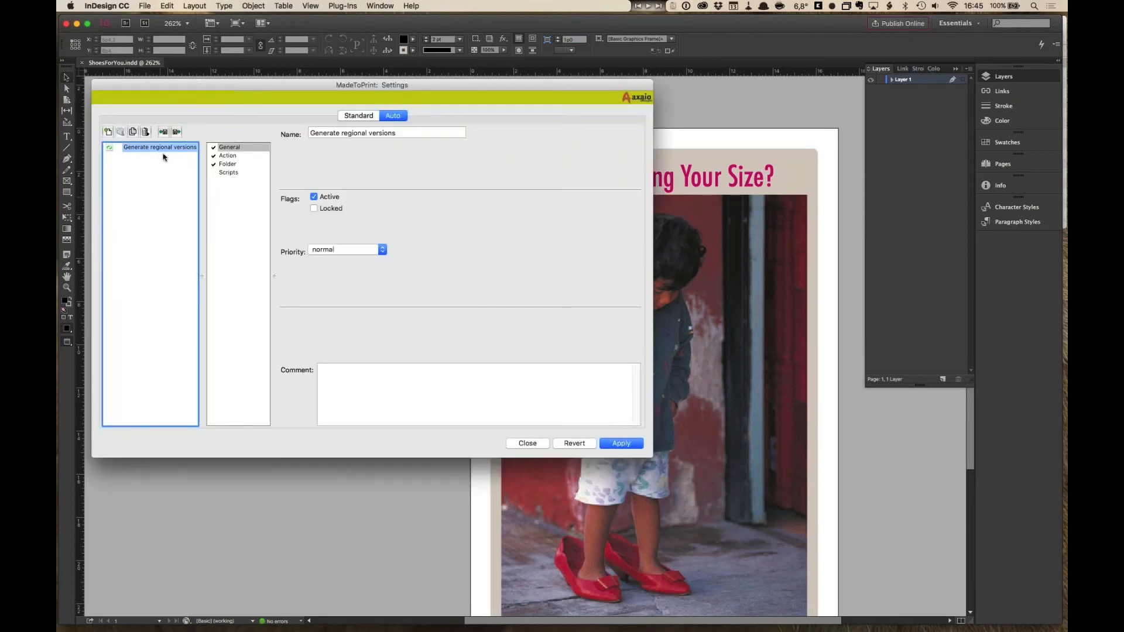
pyautogui.click(107, 134)
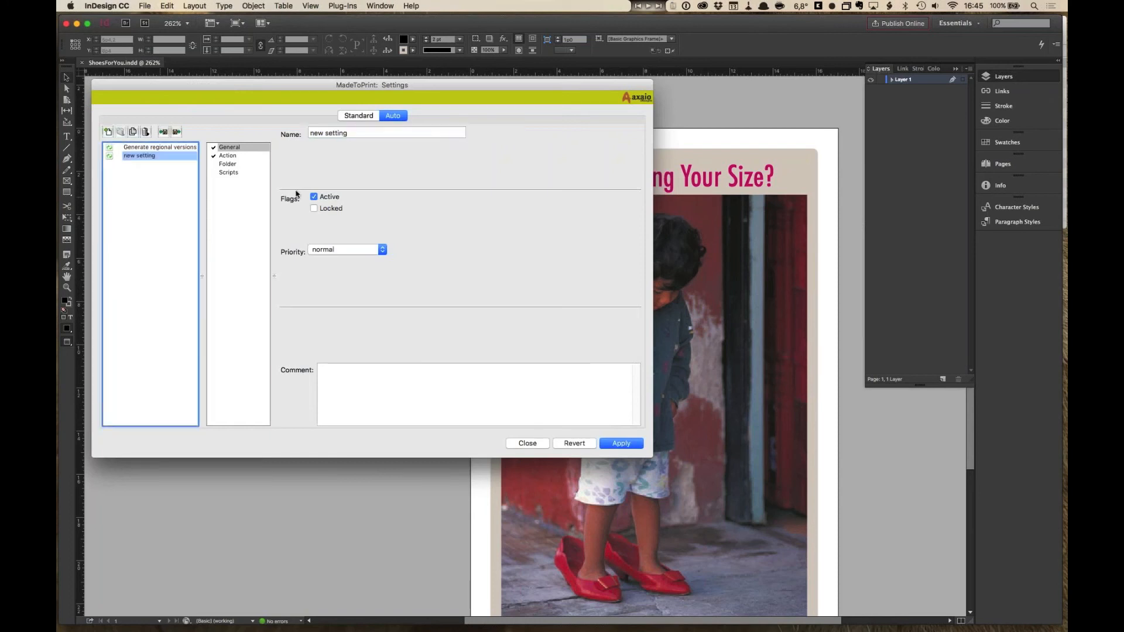
pyautogui.click(233, 156)
pyautogui.click(235, 166)
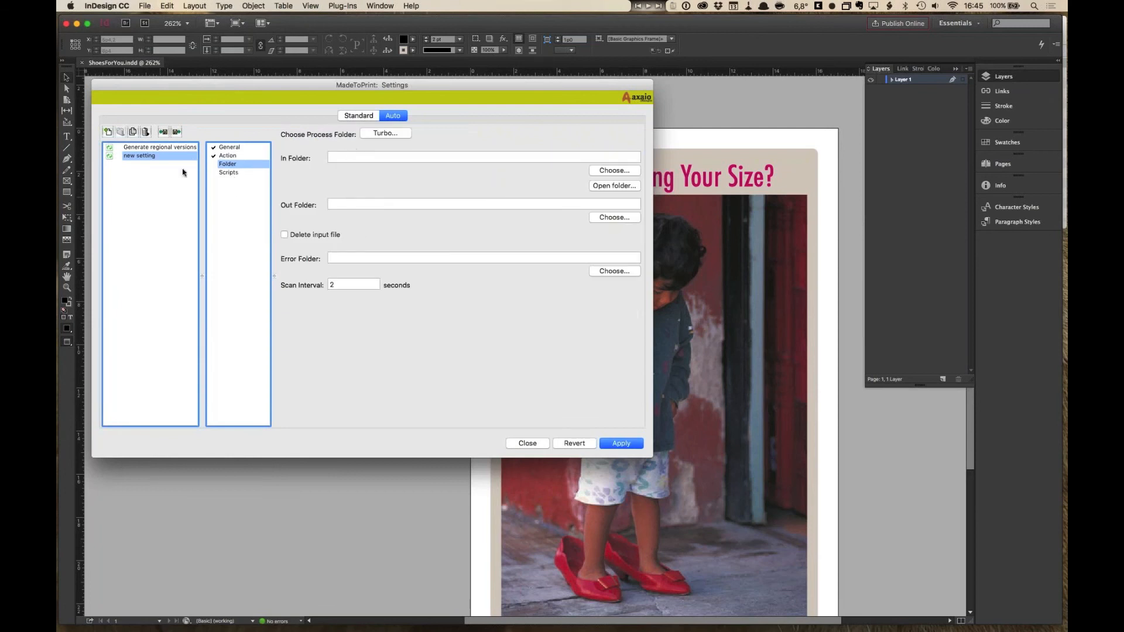
pyautogui.click(146, 132)
pyautogui.click(154, 148)
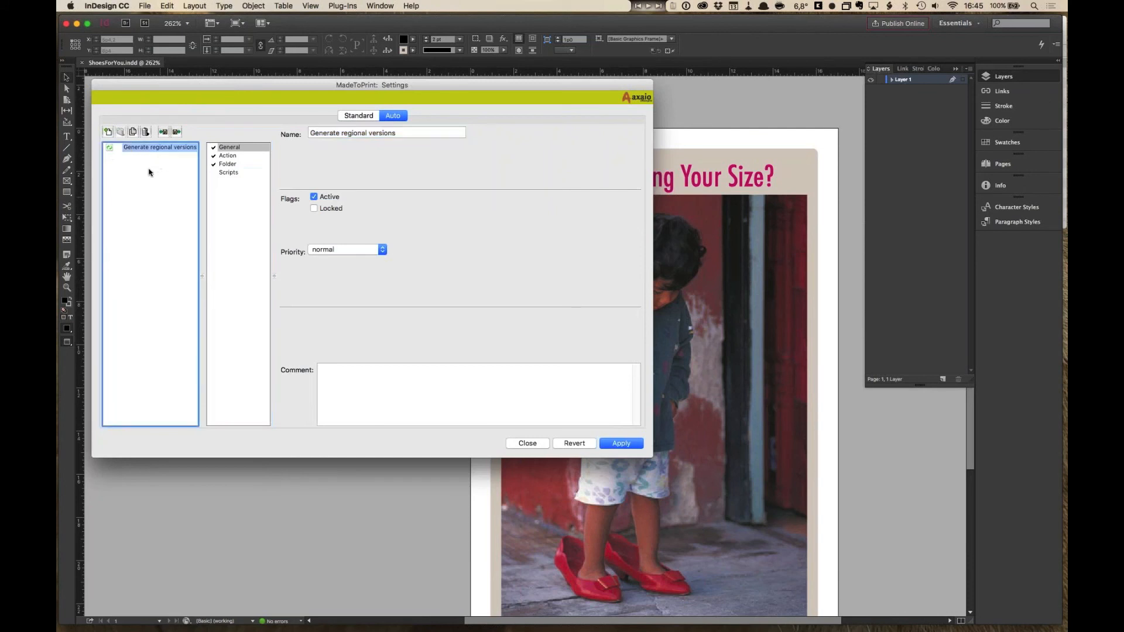
# - Browse the standard settings, inspecting Webinar, Webinar - PDF/X-1a, its grayscale variant and Regional - Belgian
pyautogui.click(372, 116)
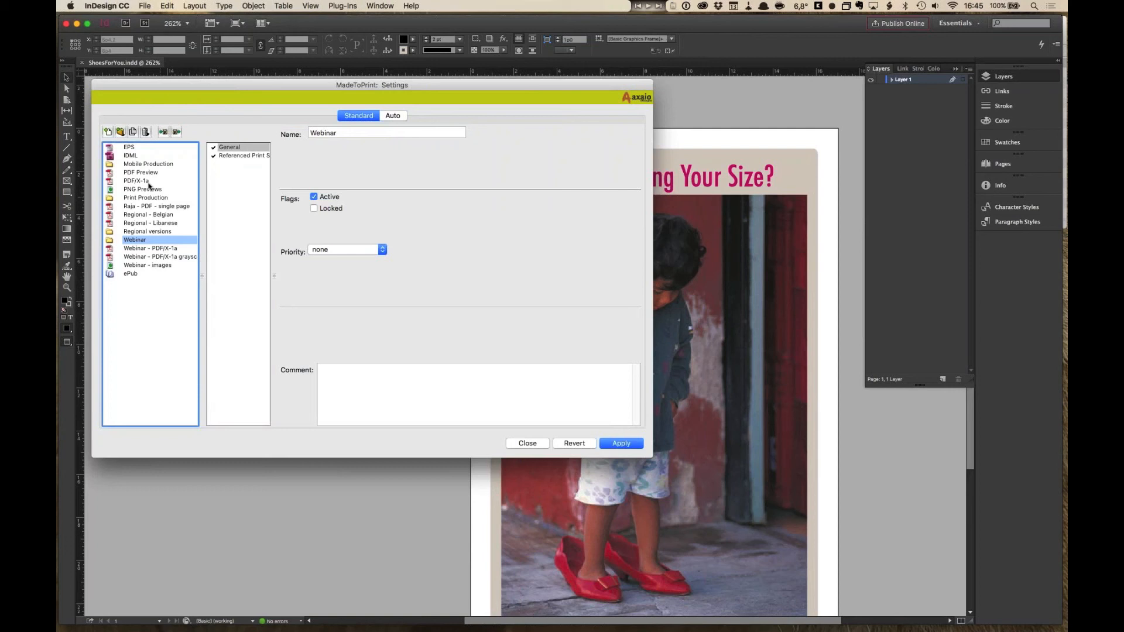
pyautogui.click(175, 249)
pyautogui.click(178, 258)
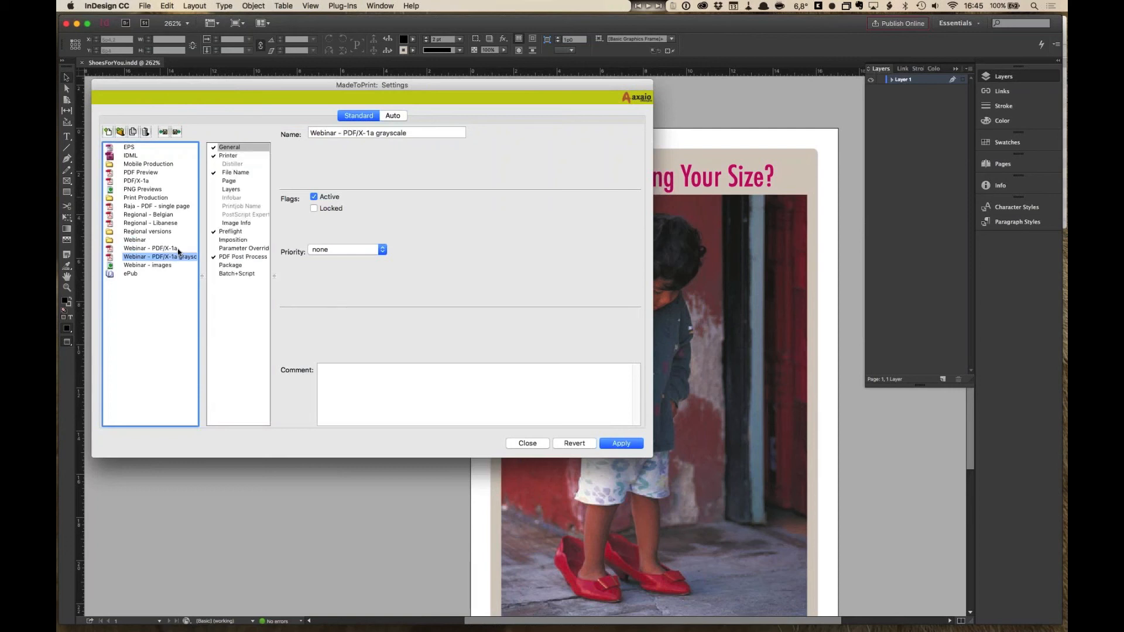
pyautogui.click(177, 249)
pyautogui.click(177, 258)
pyautogui.click(177, 248)
pyautogui.click(177, 257)
pyautogui.click(173, 215)
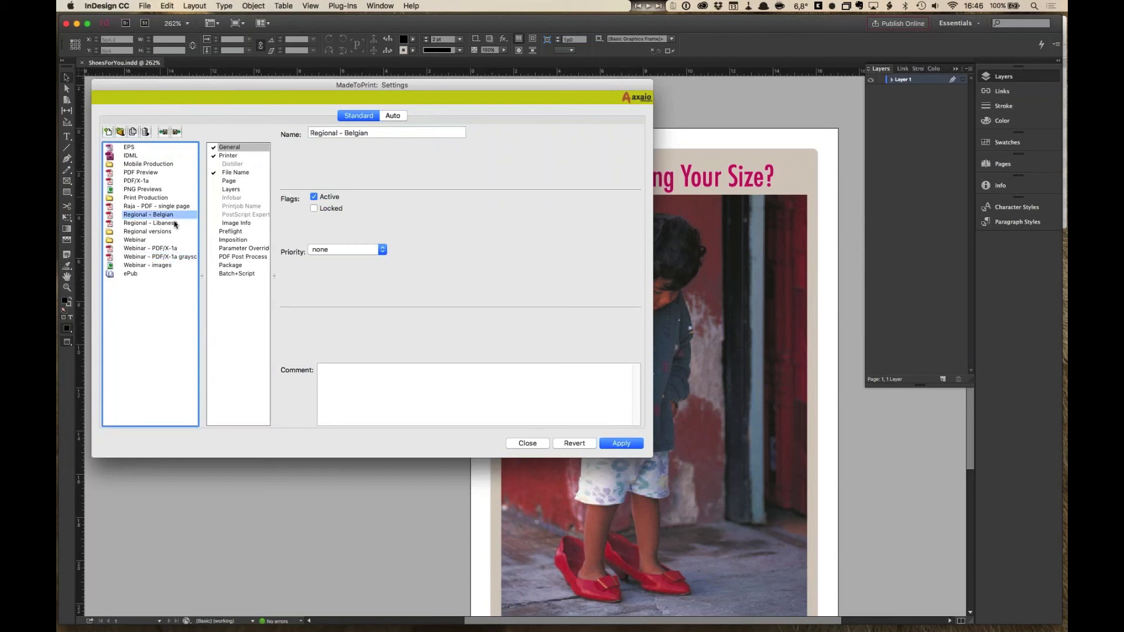
# - Inspect the Regional - Libanese setting's Layers page, then view the Generate regional versions auto setting
pyautogui.click(175, 223)
pyautogui.click(174, 215)
pyautogui.click(176, 222)
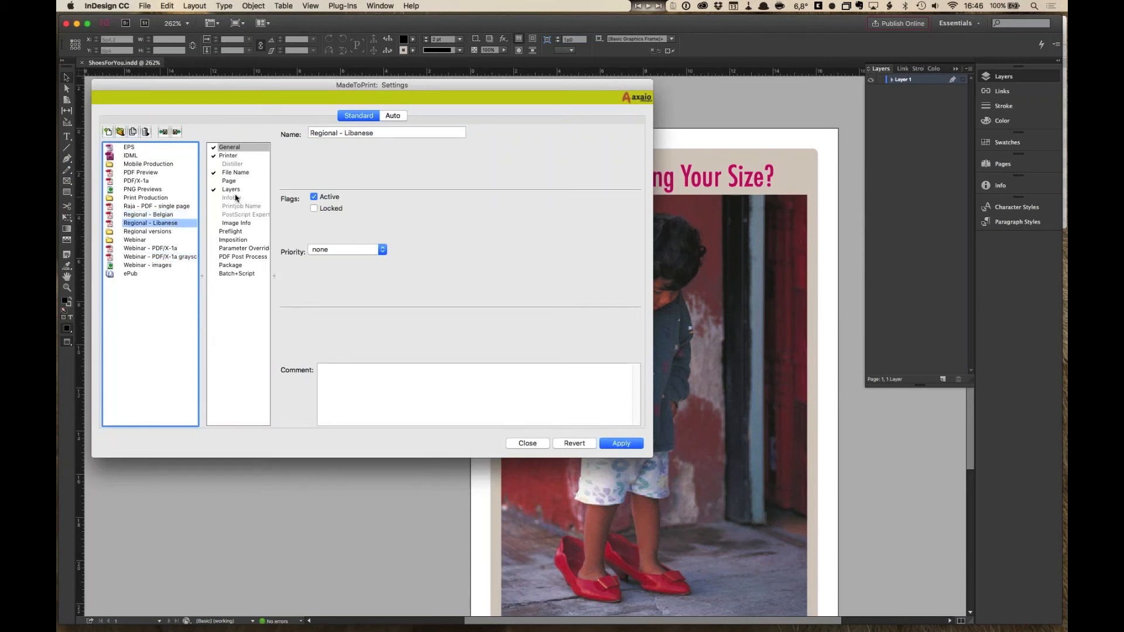
pyautogui.click(234, 190)
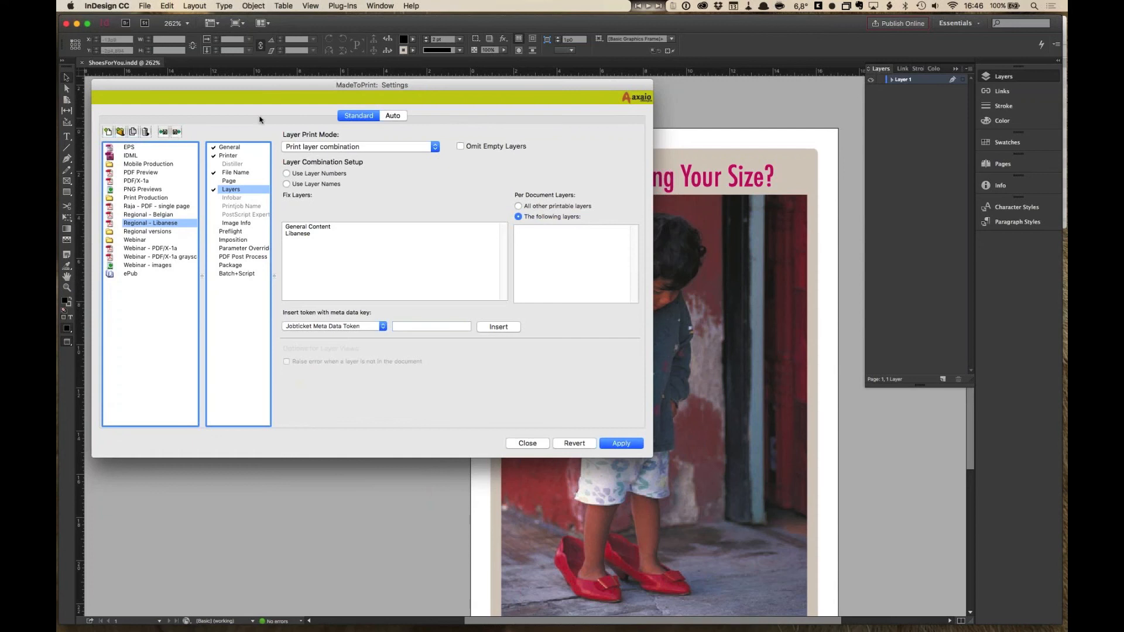
pyautogui.click(392, 115)
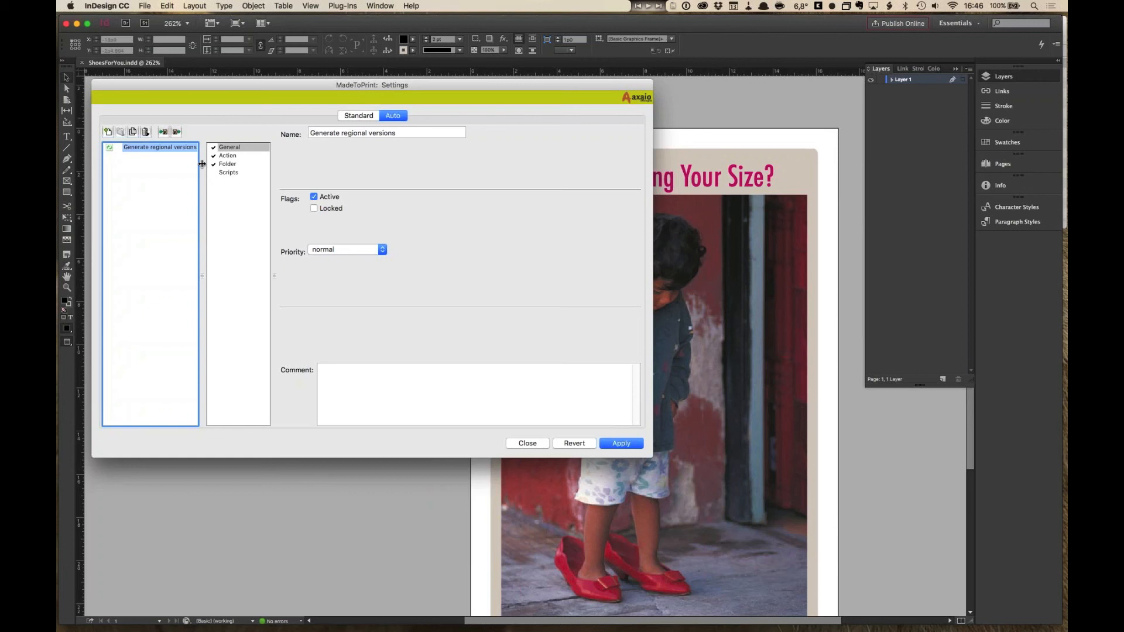
# - Switch to PowerPoint, select slide 14 and start the slideshow from it, advancing to the Next steps slide
pyautogui.press('super+Tab')
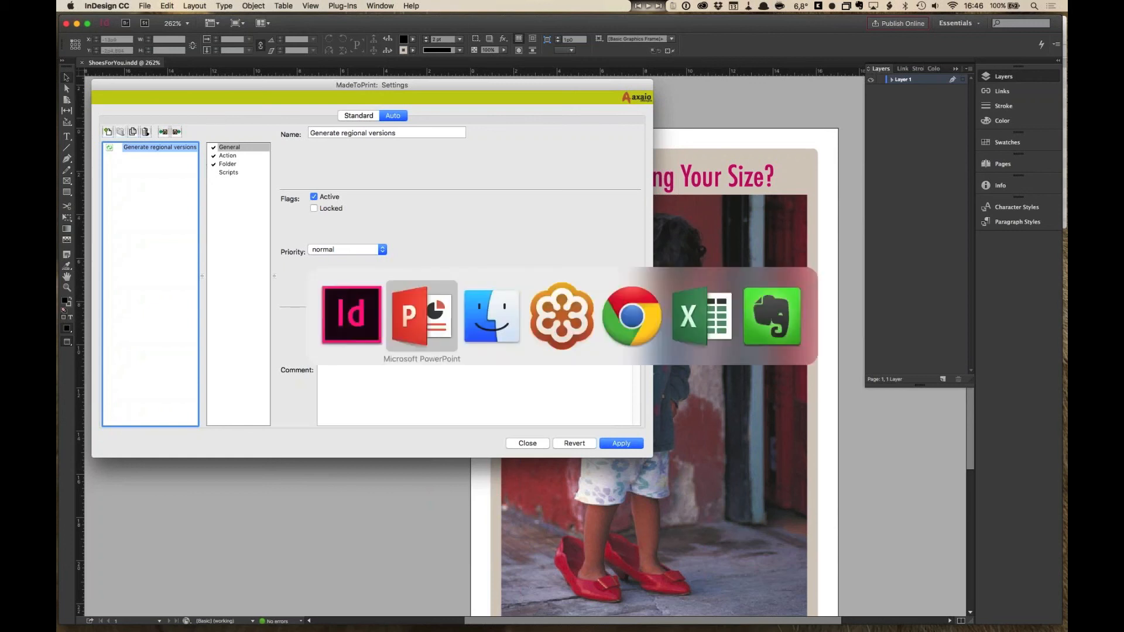
pyautogui.scroll(-2, 216, 416)
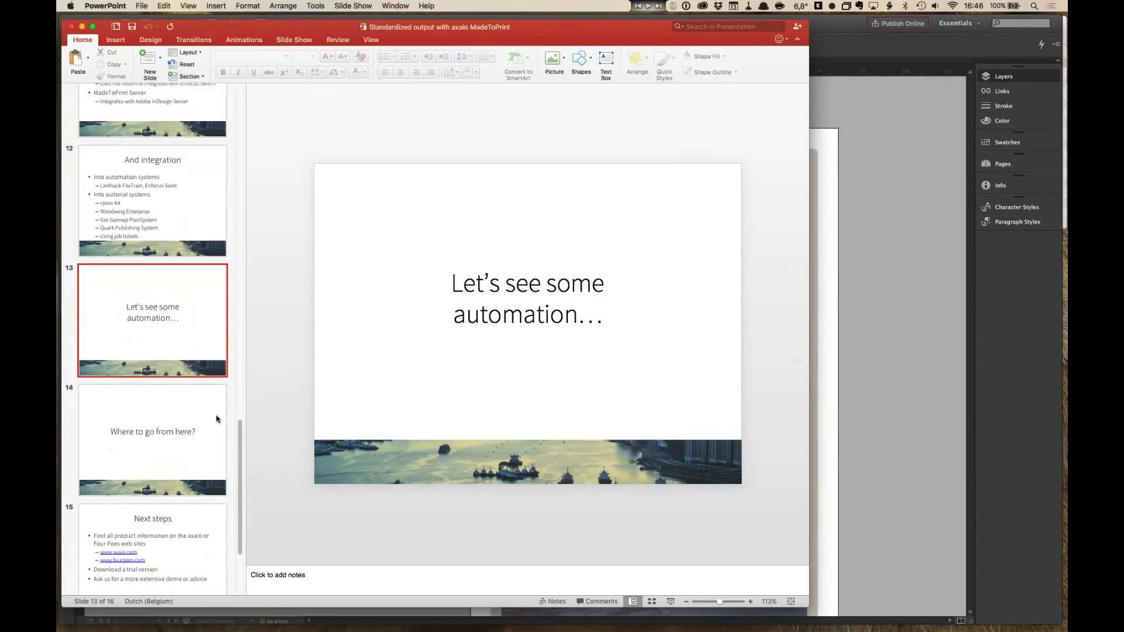
pyautogui.scroll(-2, 216, 416)
pyautogui.click(215, 387)
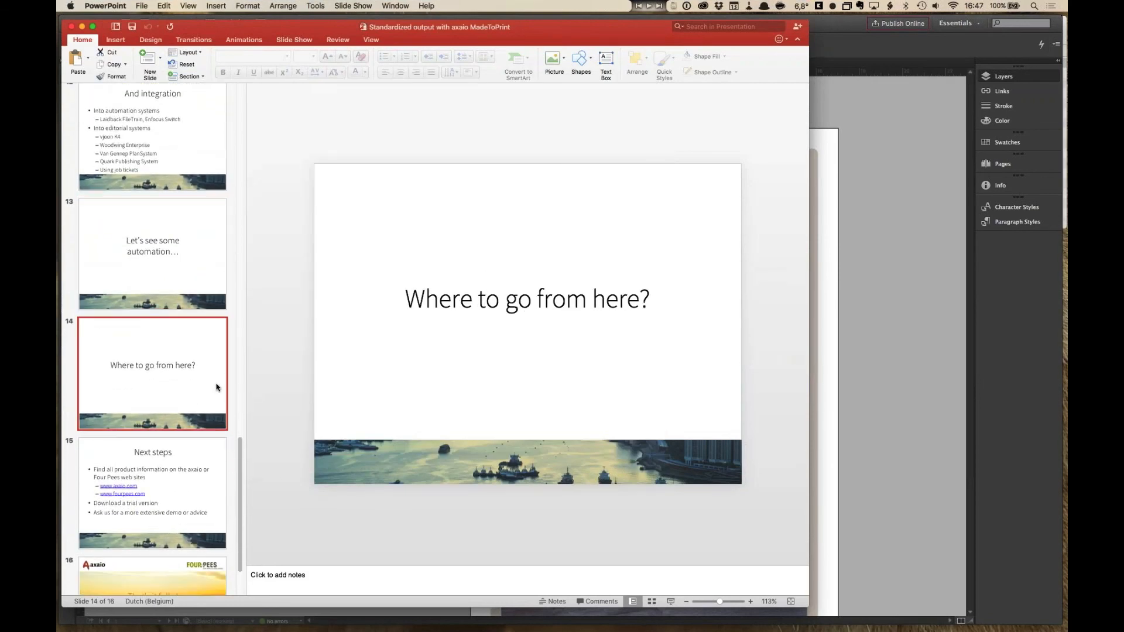
pyautogui.click(671, 603)
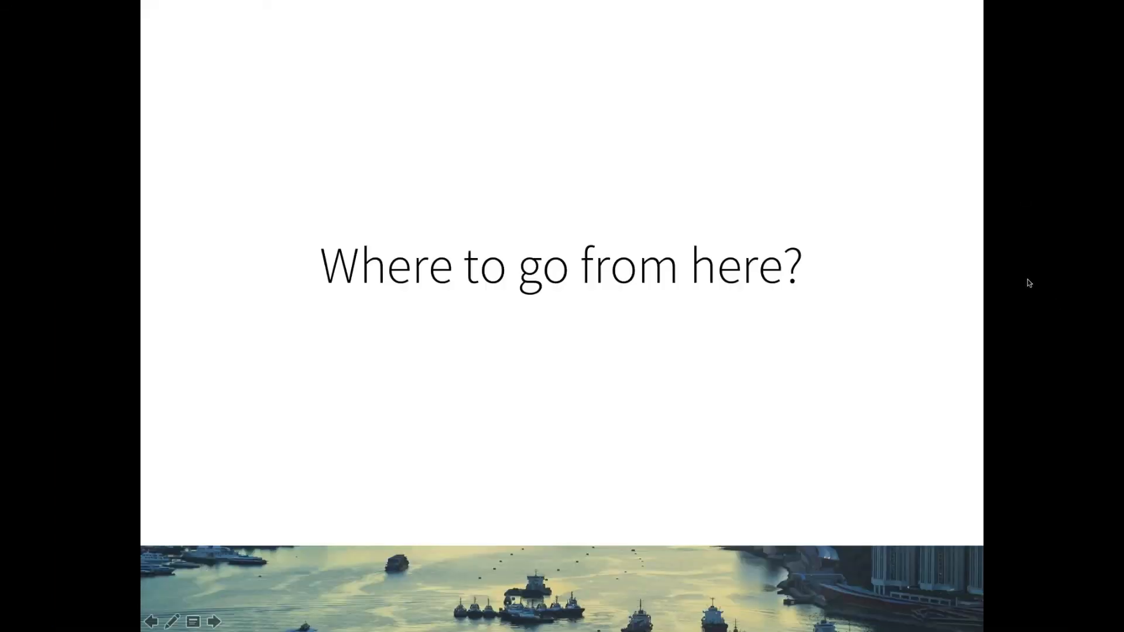
pyautogui.click(737, 401)
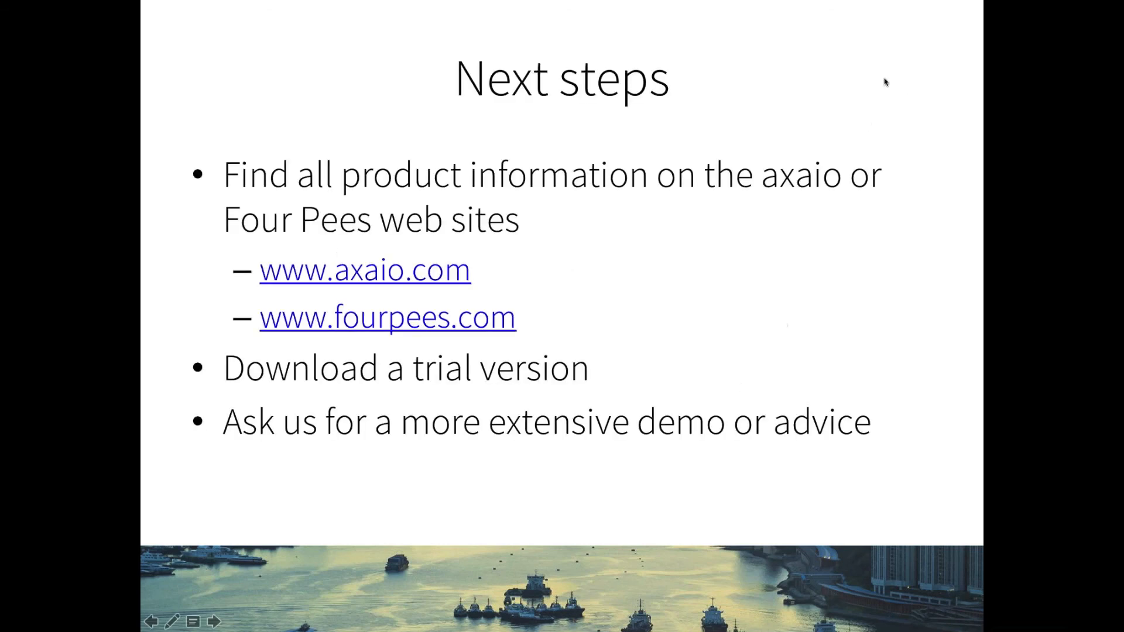
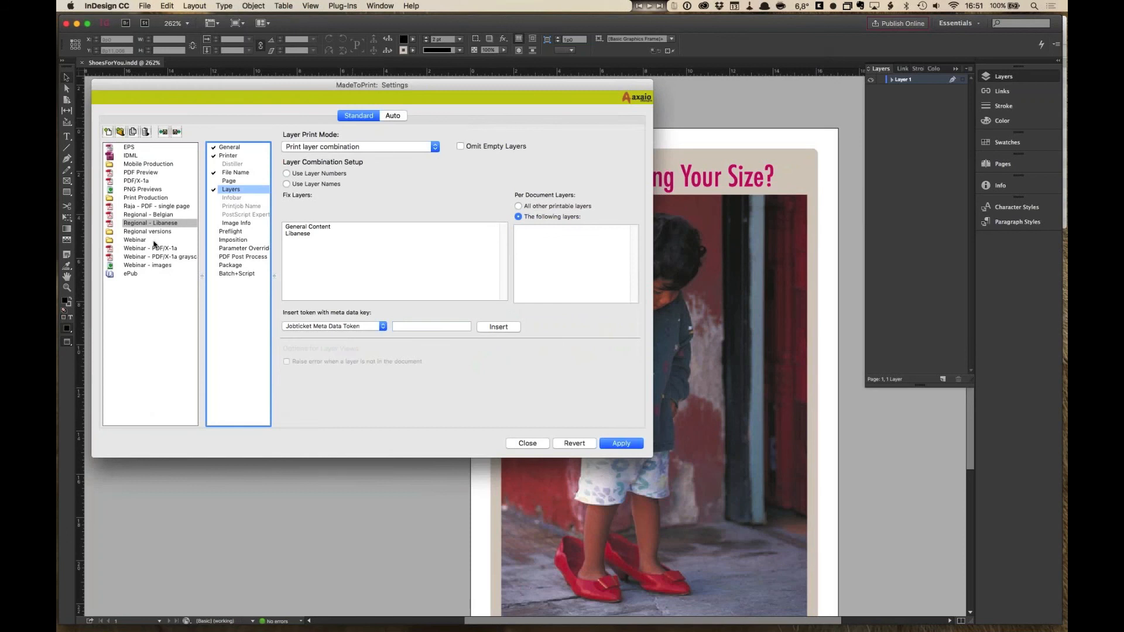
# - Inspect the Webinar - PDF/X-1a setting's PDF Post Process and File Name pages
pyautogui.click(155, 248)
pyautogui.click(256, 259)
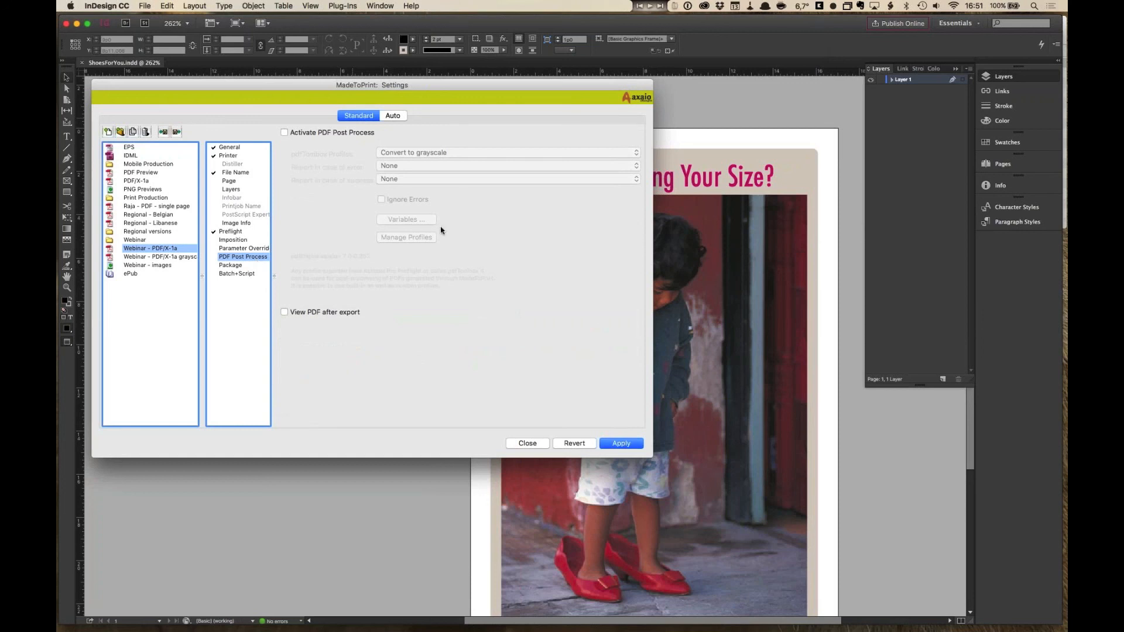
pyautogui.click(244, 174)
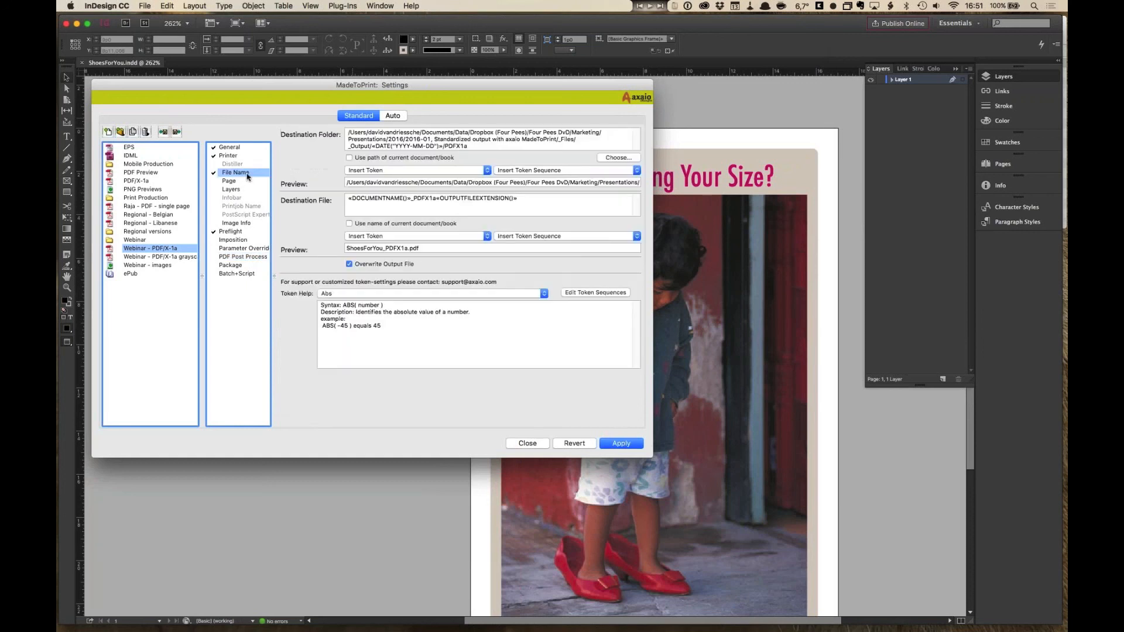
# - Switch briefly to the PowerPoint presentation's closing slide and return to the MadeToPrint settings in InDesign
pyautogui.click(479, 147)
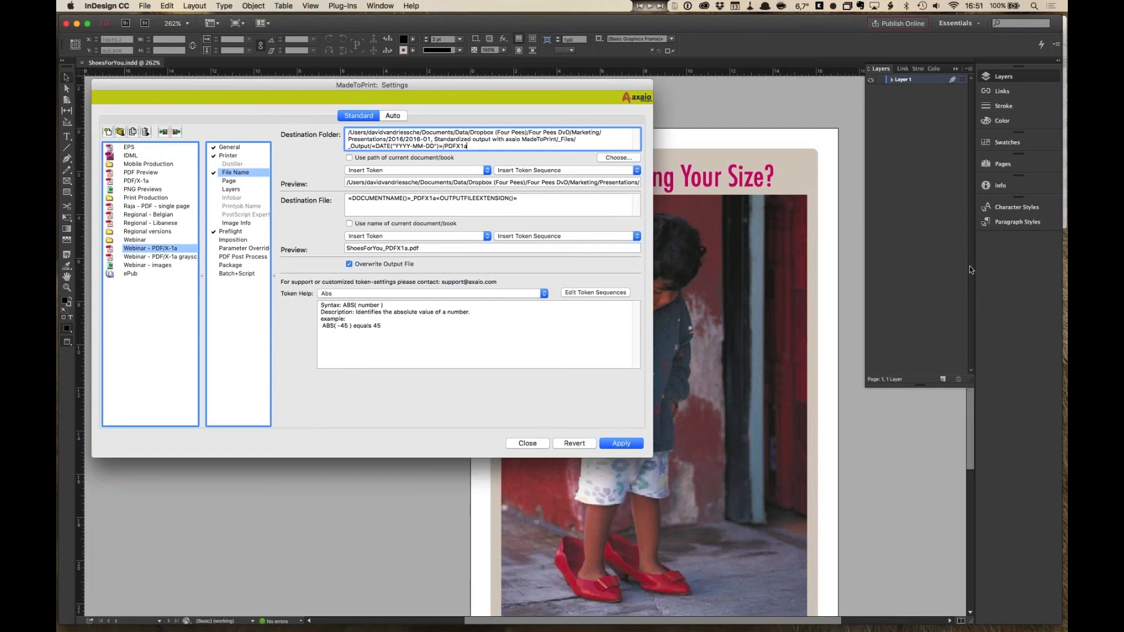
pyautogui.press('super+Tab')
pyautogui.press('super+Tab')
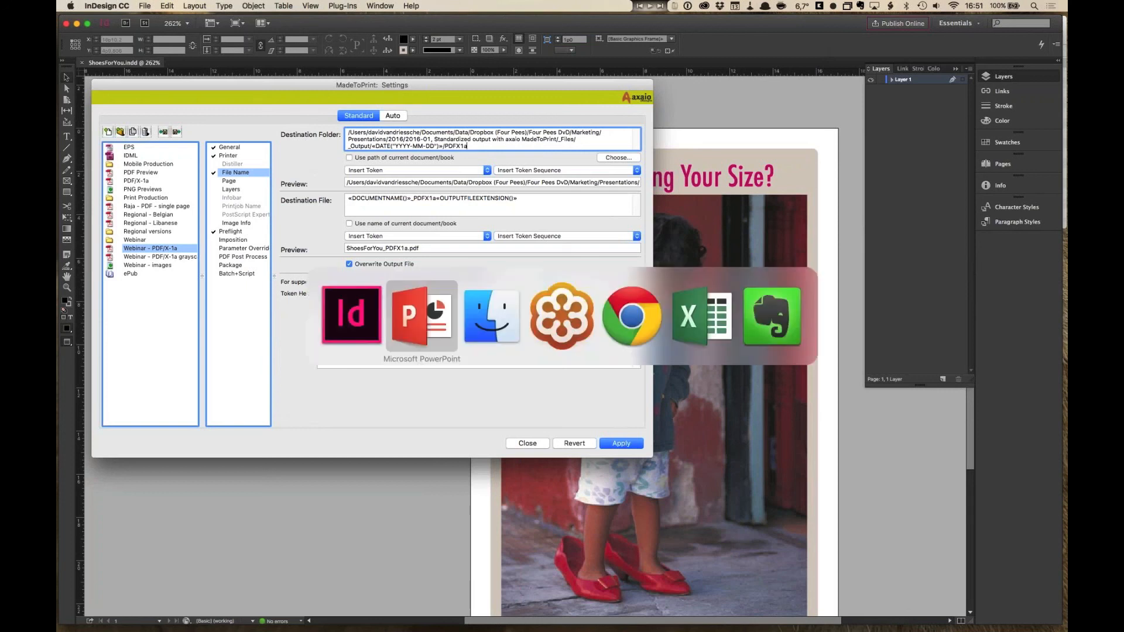
pyautogui.press('super+shift+Tab')
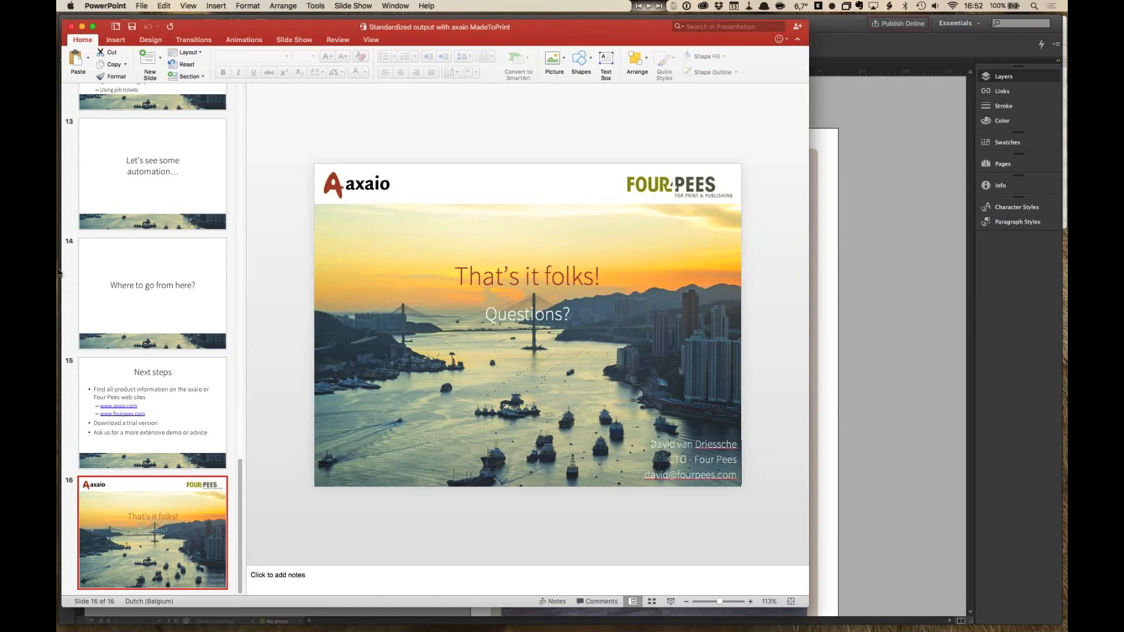
pyautogui.click(851, 221)
# - Review the Preflight, Imposition and PDF Post Process pages of the Webinar - PDF/X-1a setting
pyautogui.click(232, 231)
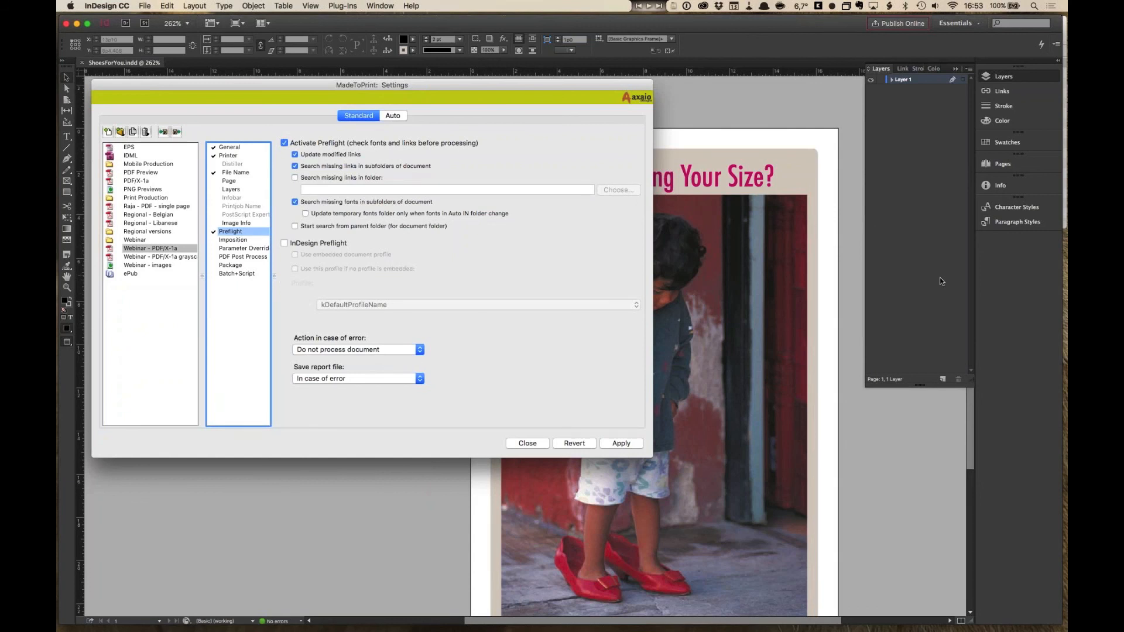
pyautogui.click(246, 257)
pyautogui.click(245, 240)
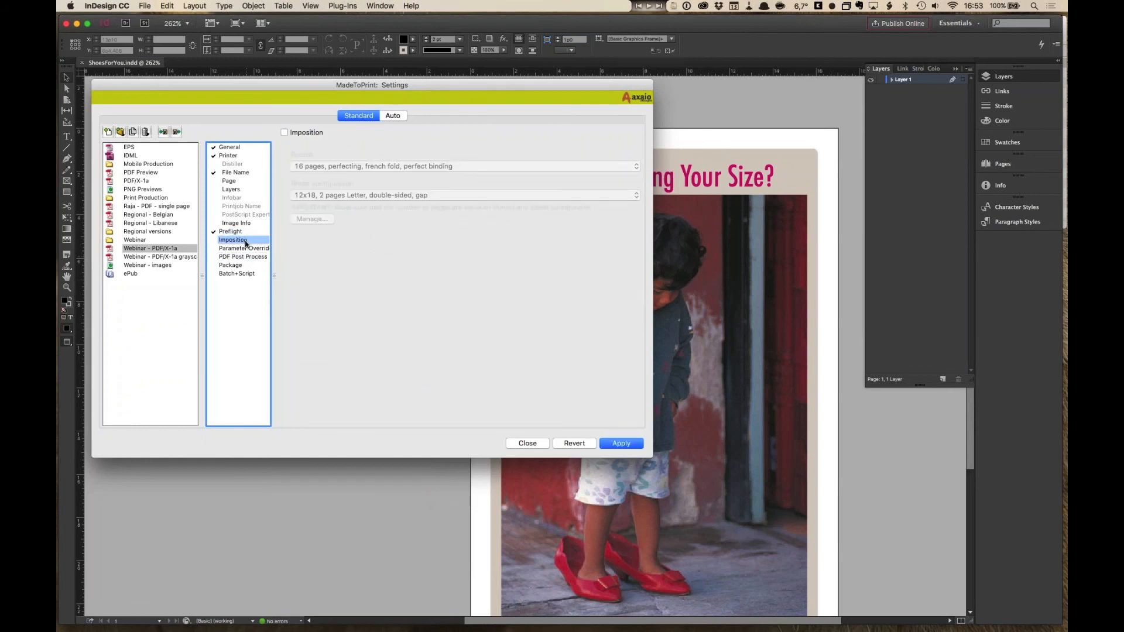
pyautogui.click(246, 257)
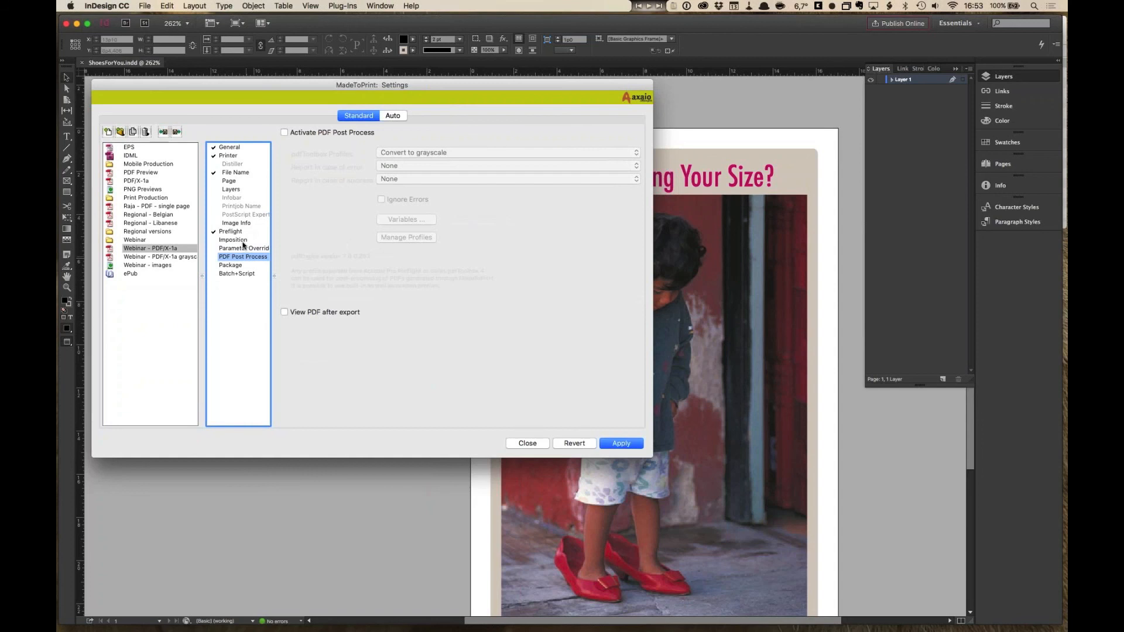
pyautogui.click(983, 278)
# - Enable single page output on the Page page of Webinar - PDF/X-1a, then open its File Name page
pyautogui.click(228, 181)
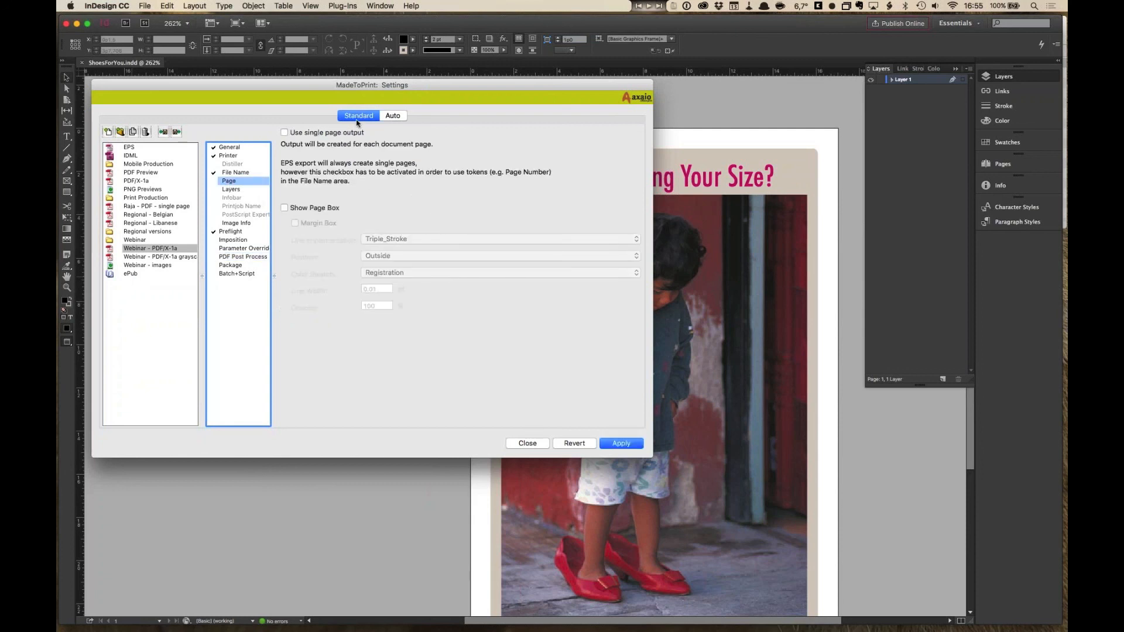
pyautogui.click(285, 133)
pyautogui.click(238, 173)
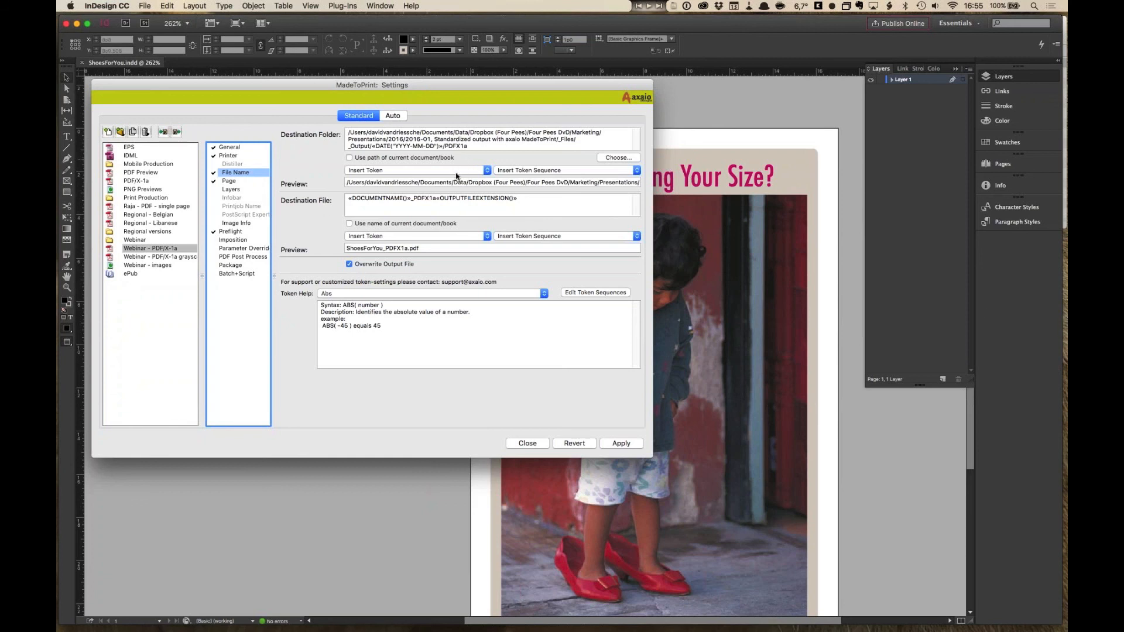
# - Browse the Token Help list, viewing the descriptions of File name, Document name and Home Path tokens
pyautogui.click(398, 296)
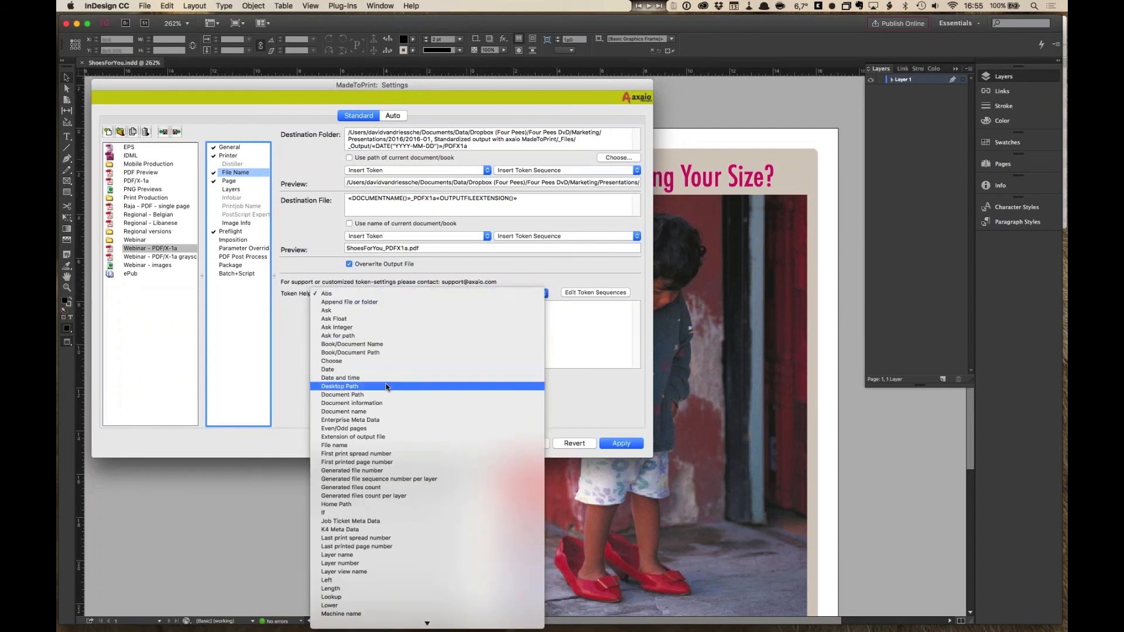
pyautogui.click(372, 448)
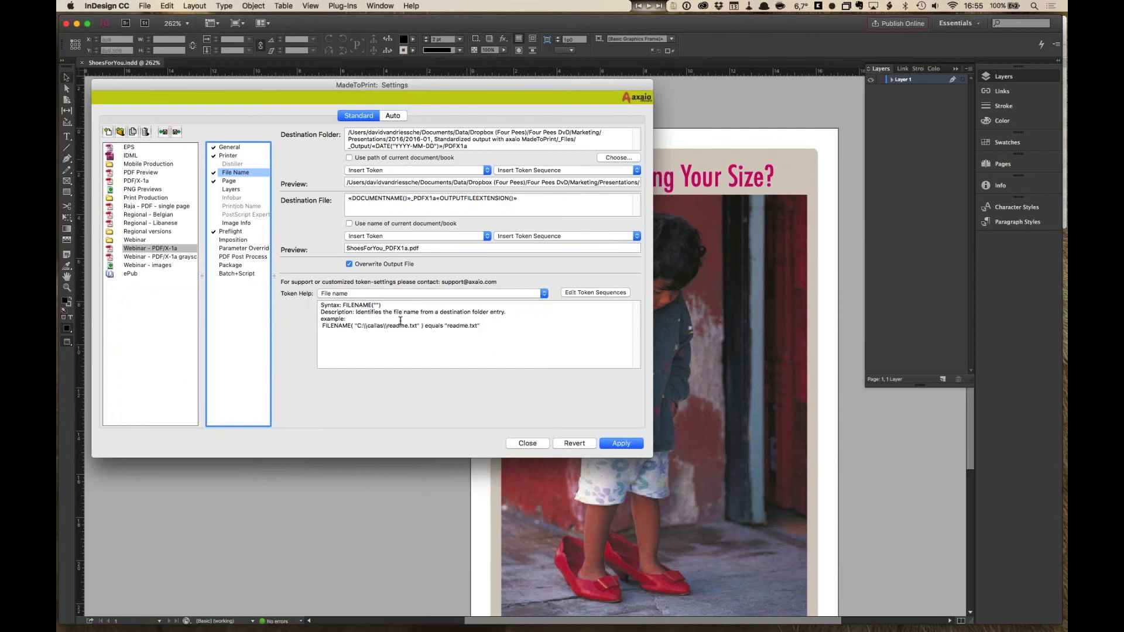
pyautogui.click(404, 294)
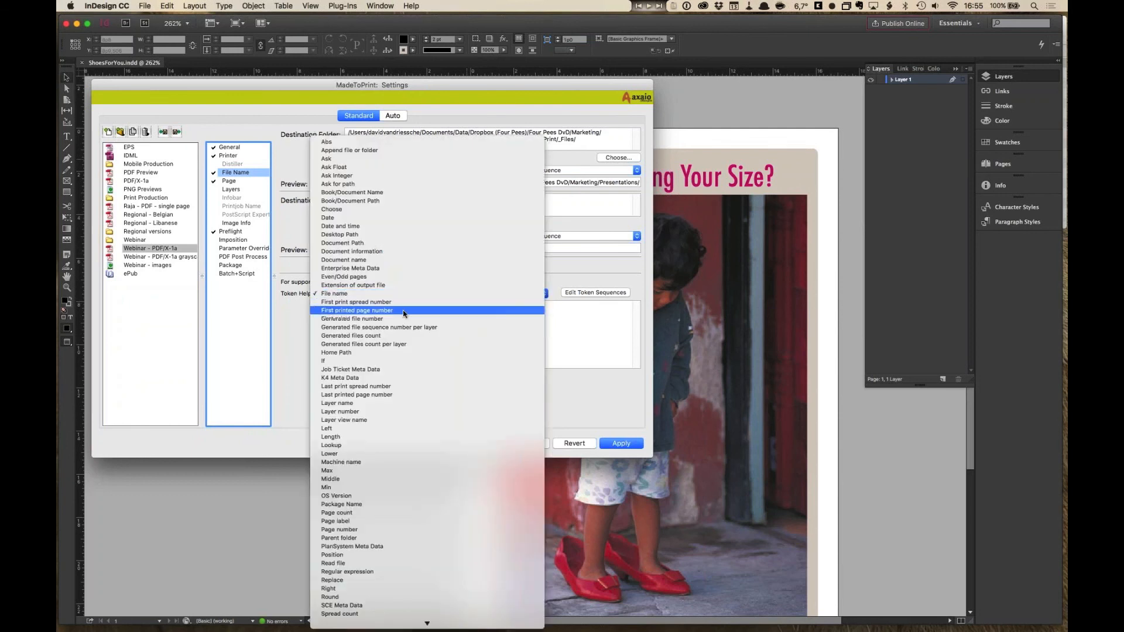
pyautogui.click(596, 321)
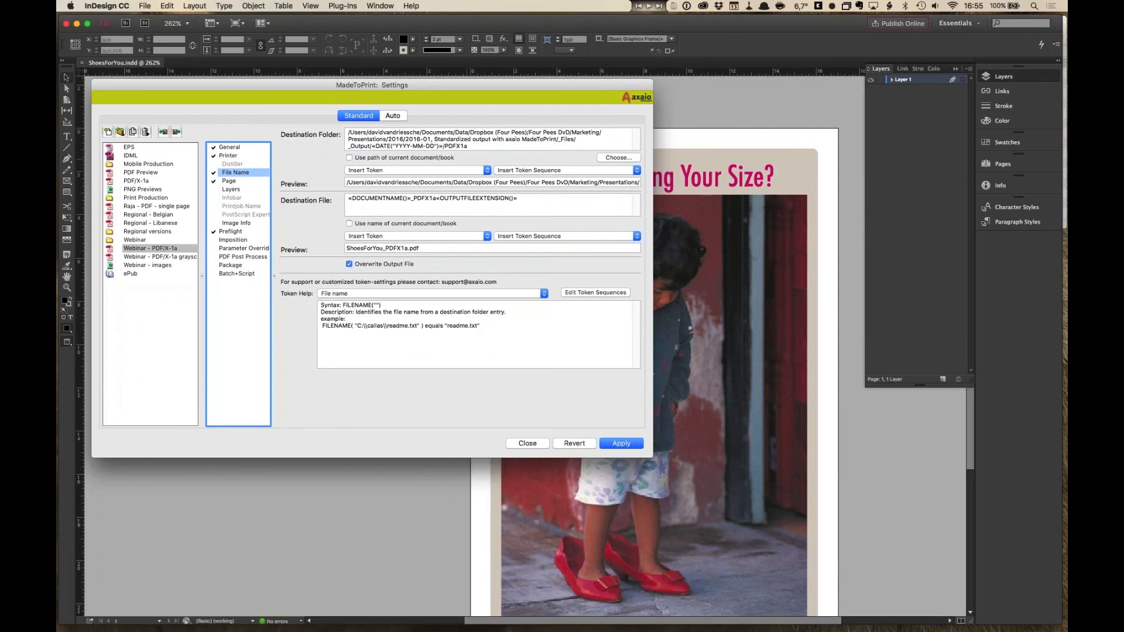
pyautogui.click(369, 293)
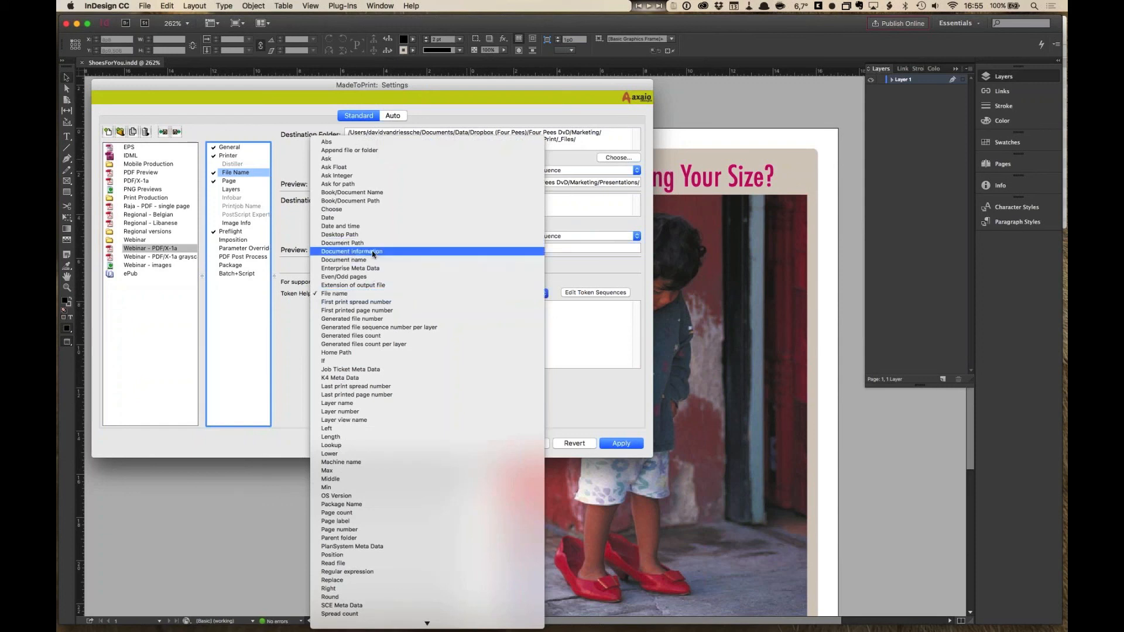
pyautogui.click(372, 261)
pyautogui.click(391, 295)
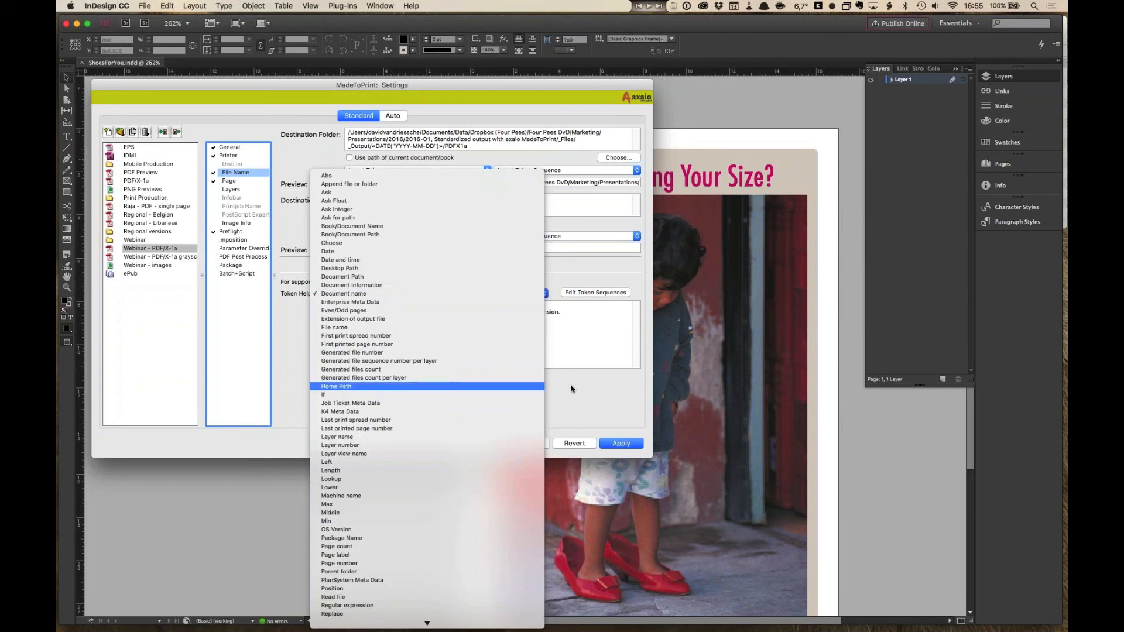
pyautogui.click(545, 387)
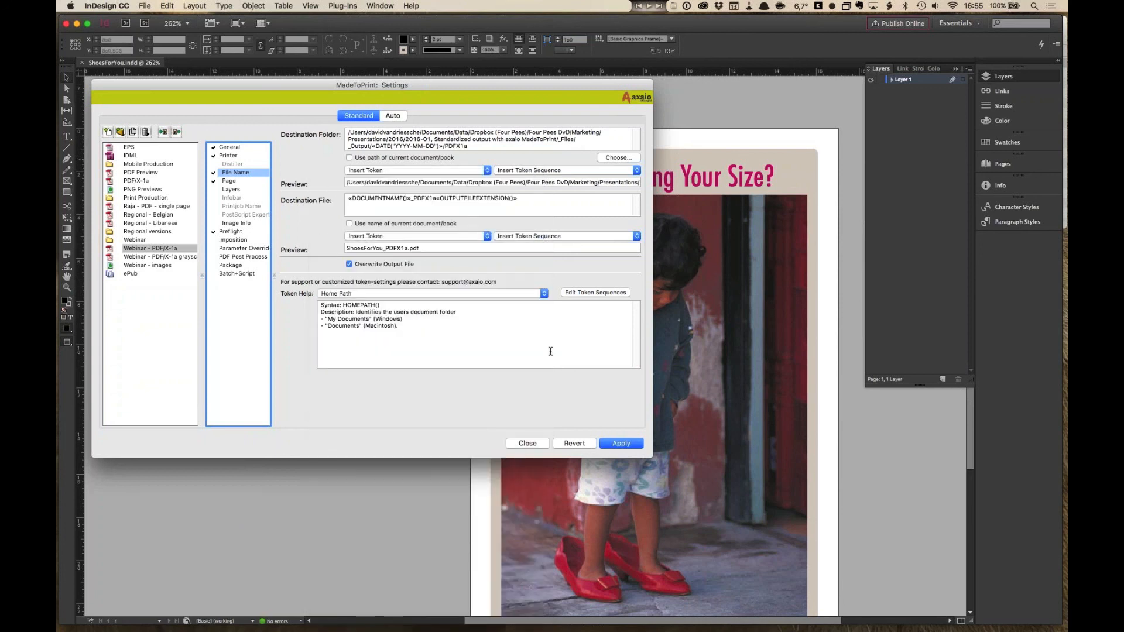